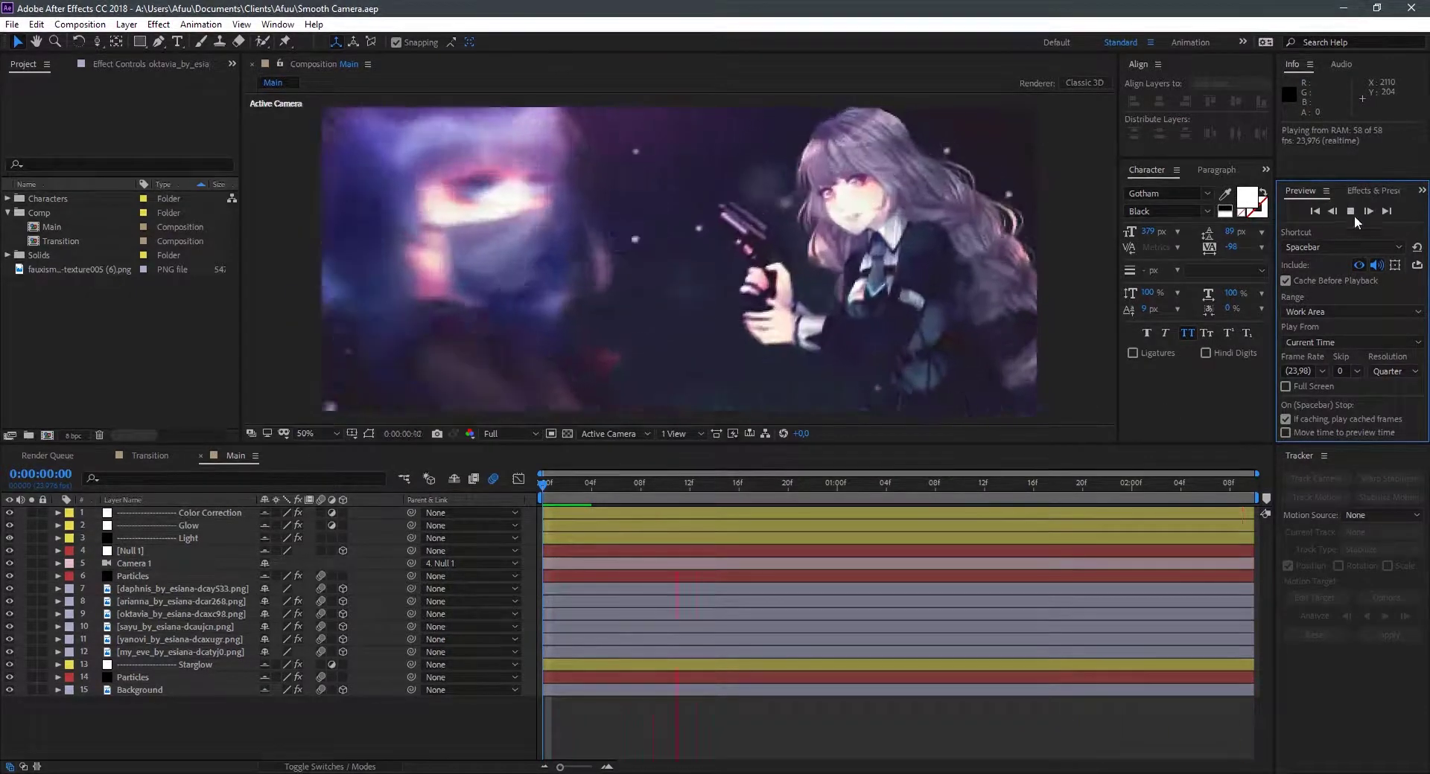
Step: Stop the preview, create Comp 2 from the 2.35:1 Cinemascope preset (1920×817), and expand Characters
click(1352, 213)
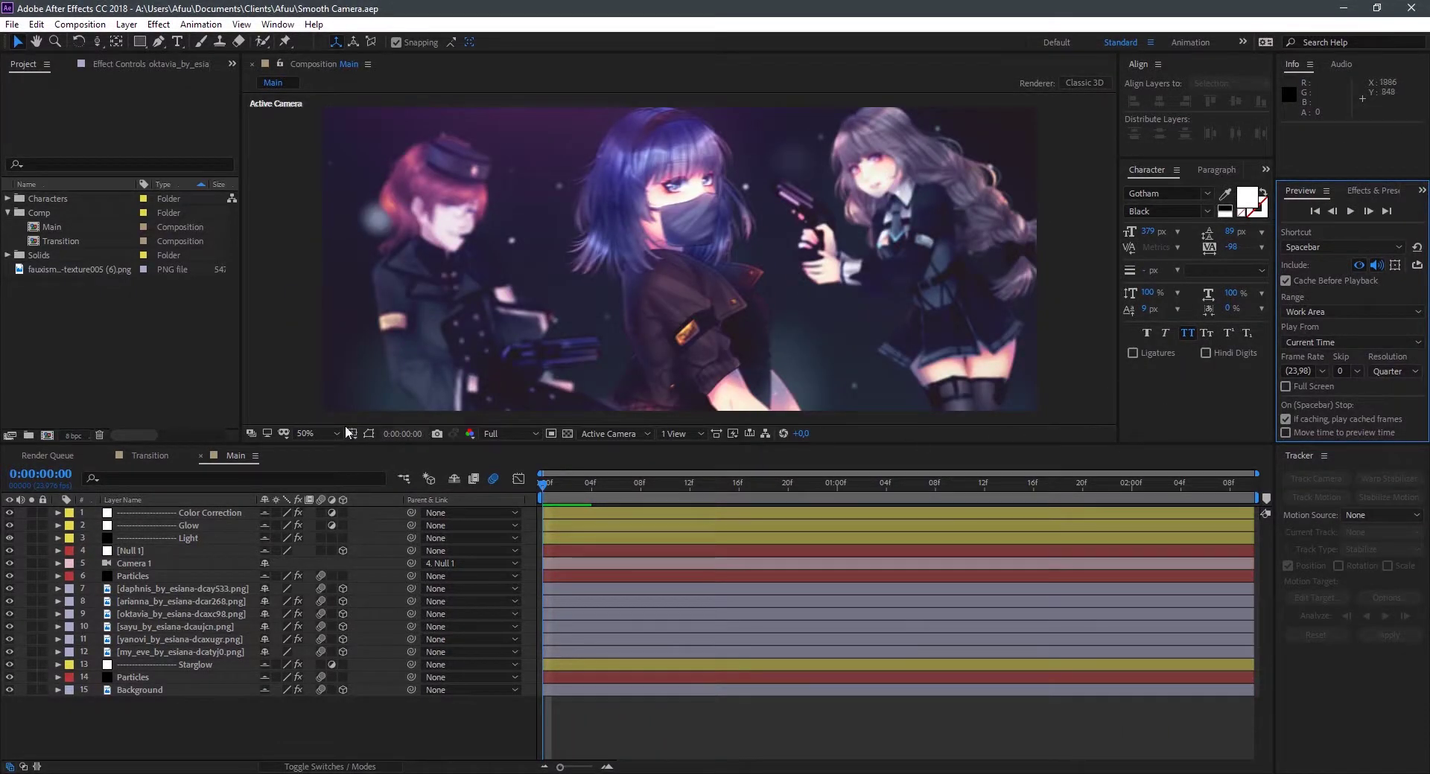
key(ctrl+n)
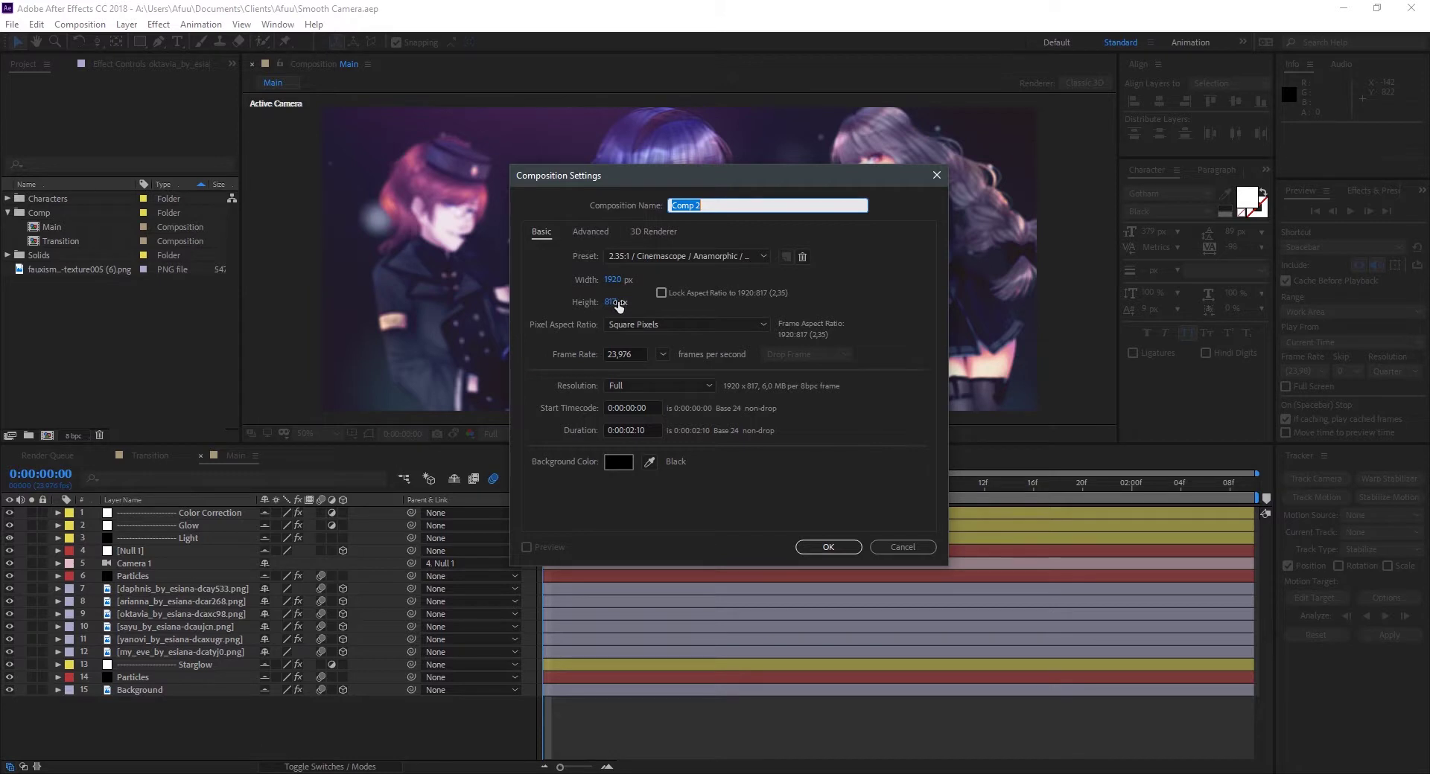
click(830, 546)
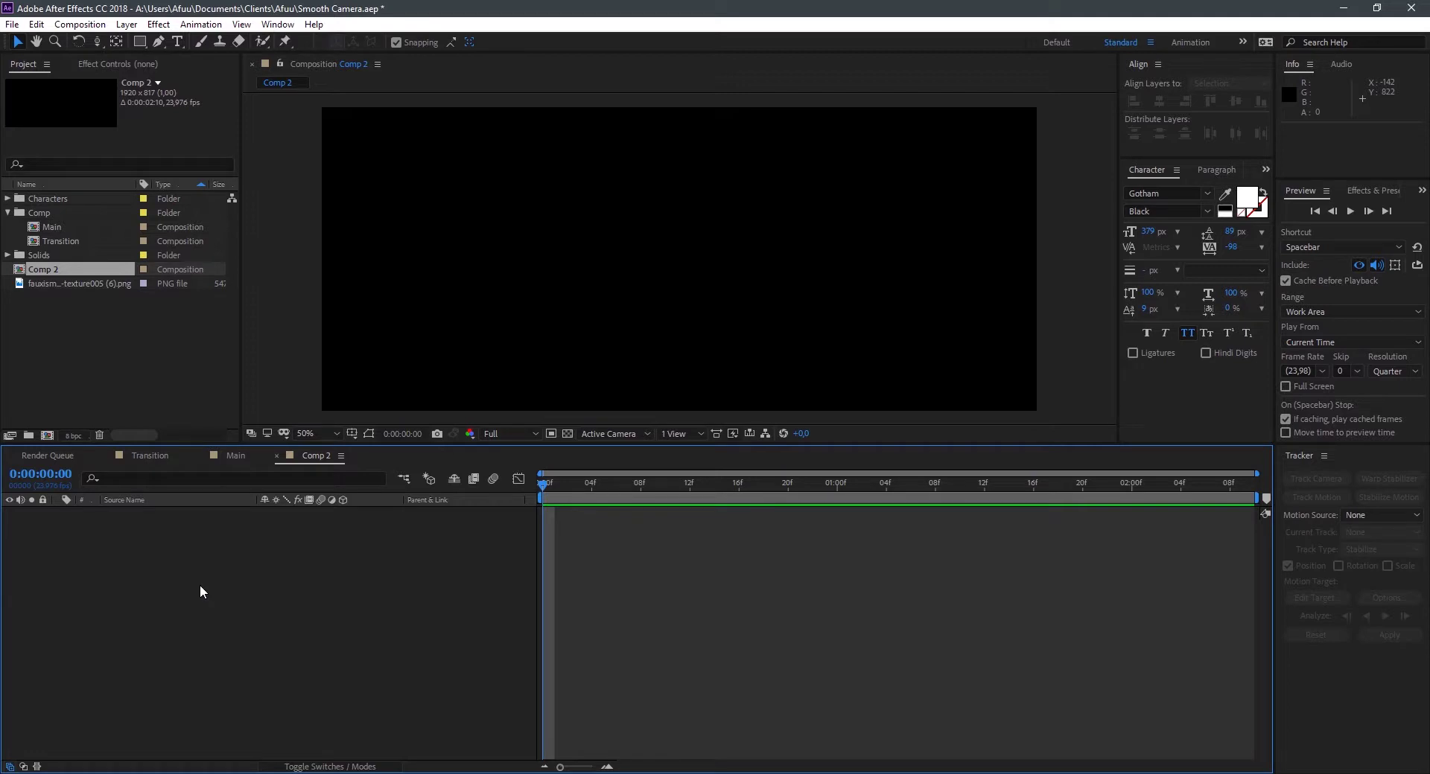
click(9, 199)
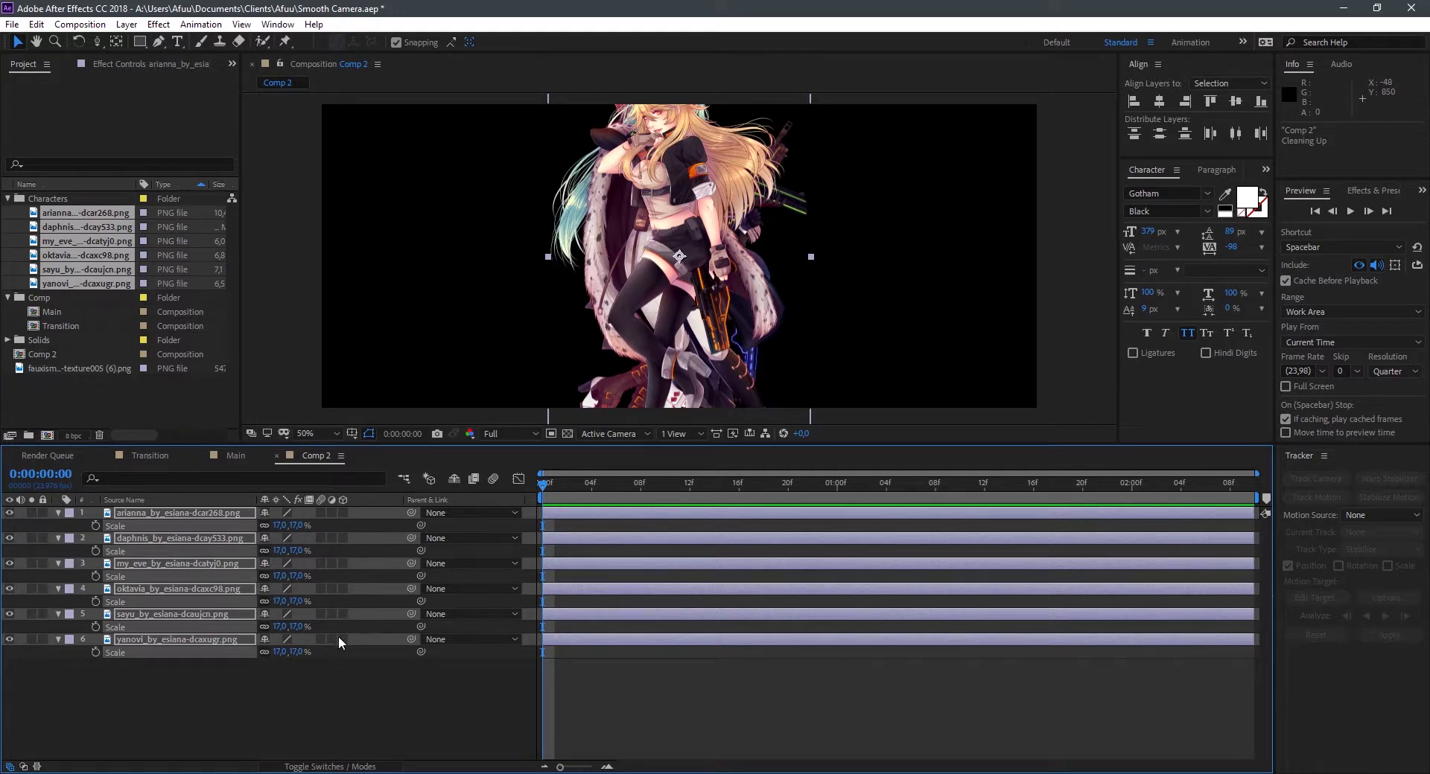
Step: Switch all six character layers to 3D, show the 2 Views layout, then deselect the layers
click(342, 512)
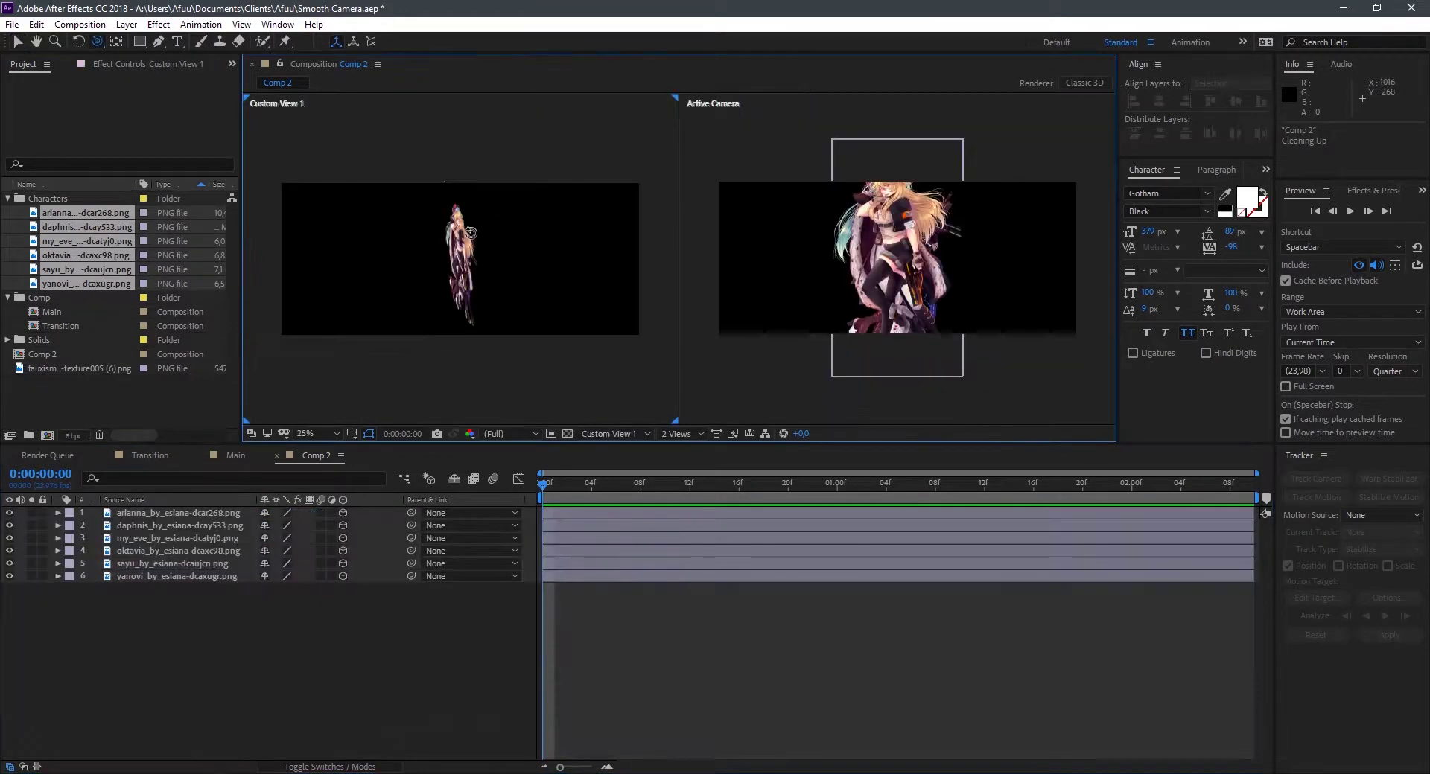
scroll(471, 233, up, 1)
scroll(471, 233, up, 1)
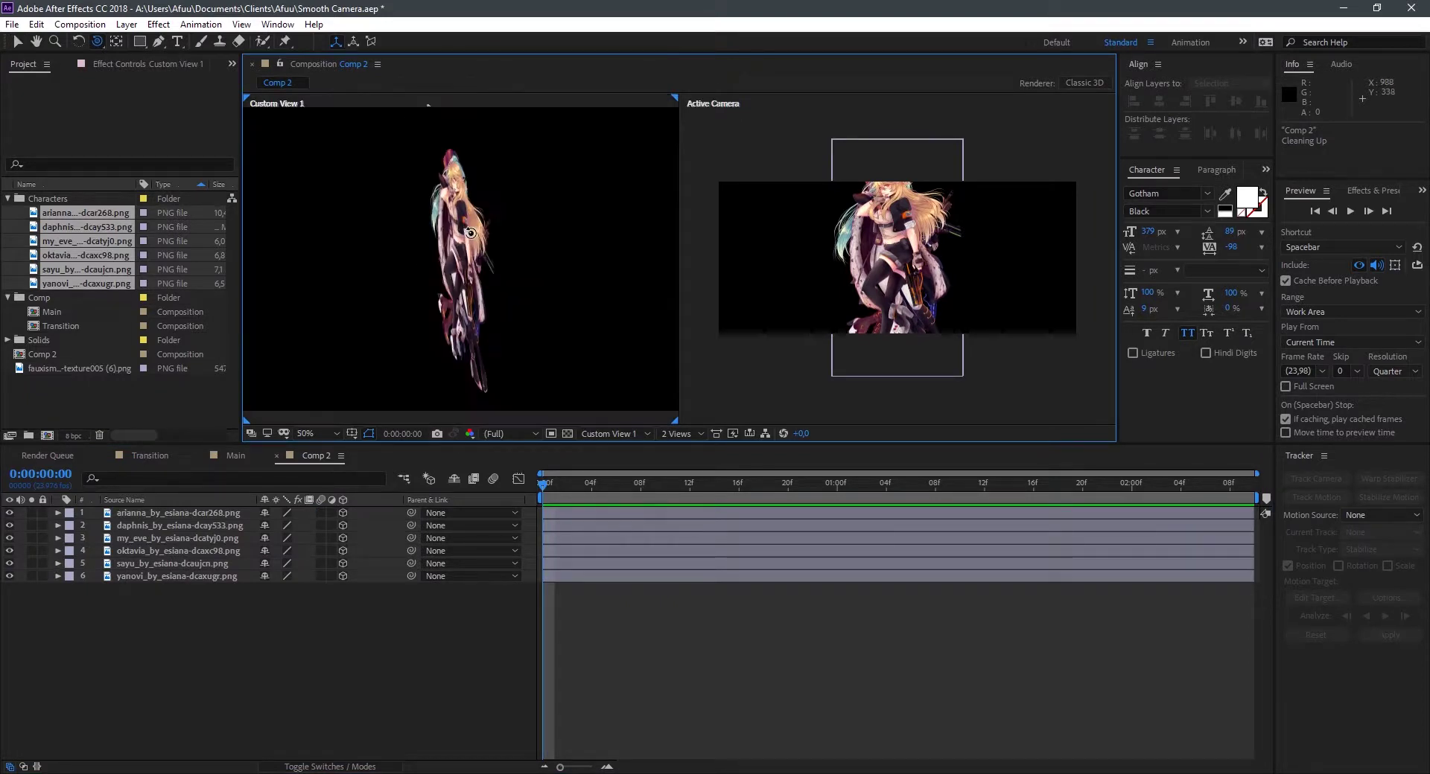
scroll(462, 280, down, 2)
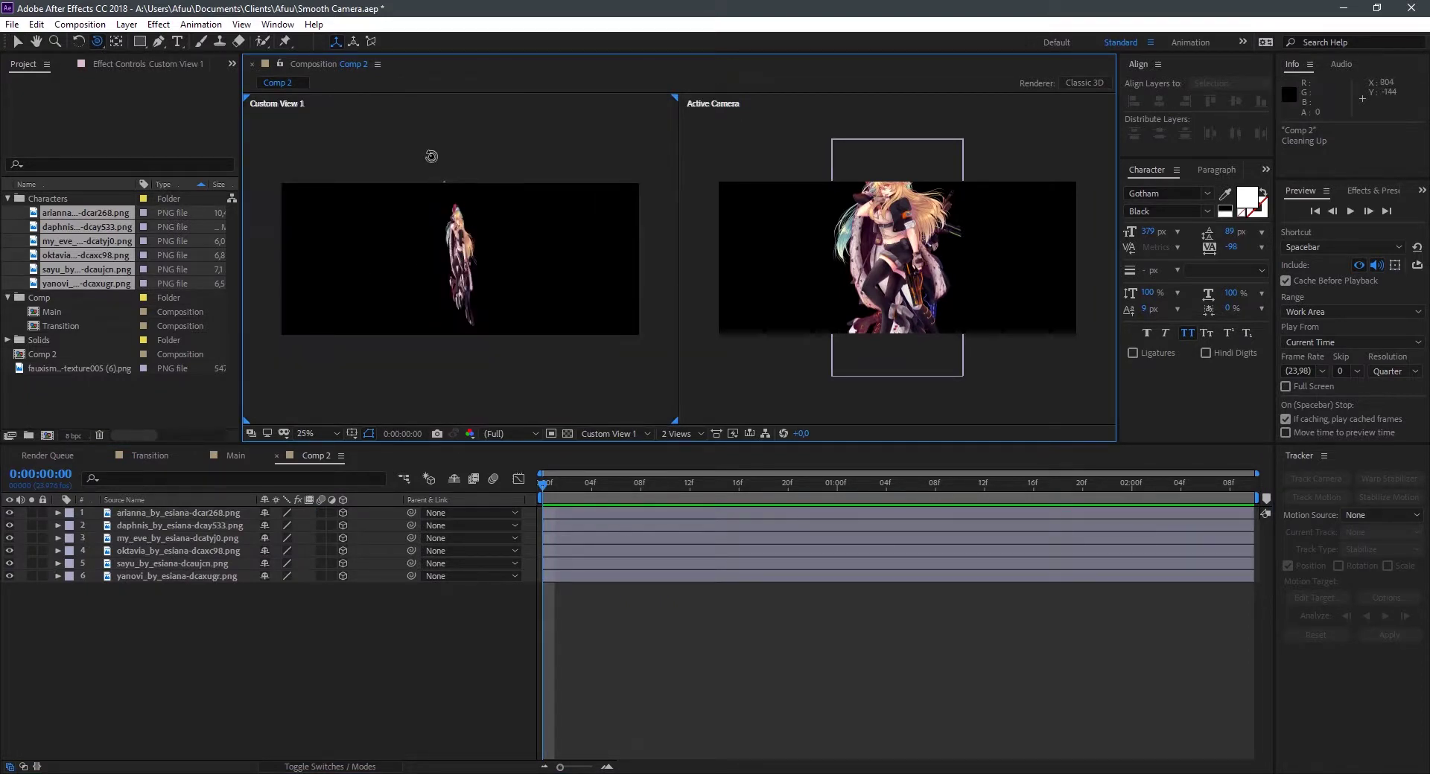
click(17, 42)
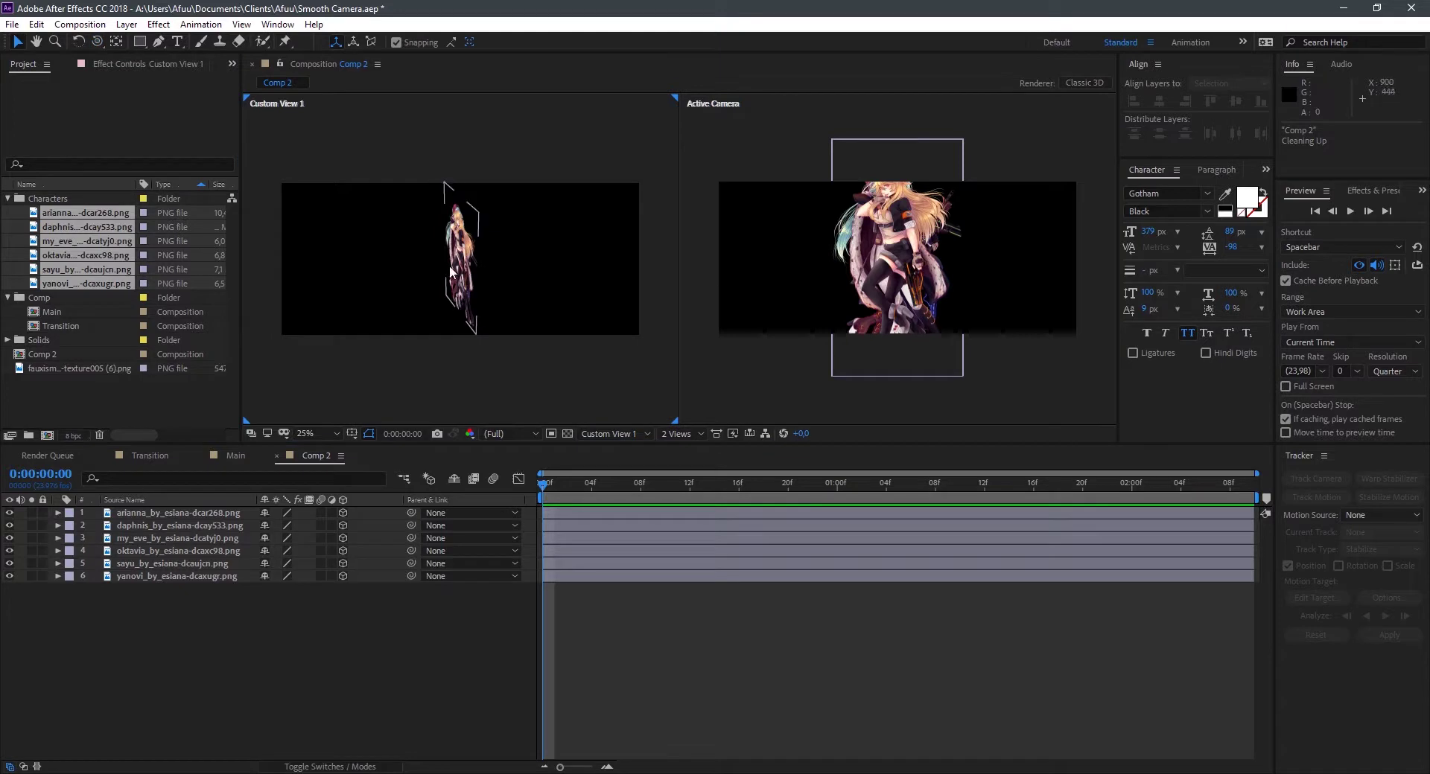
click(490, 378)
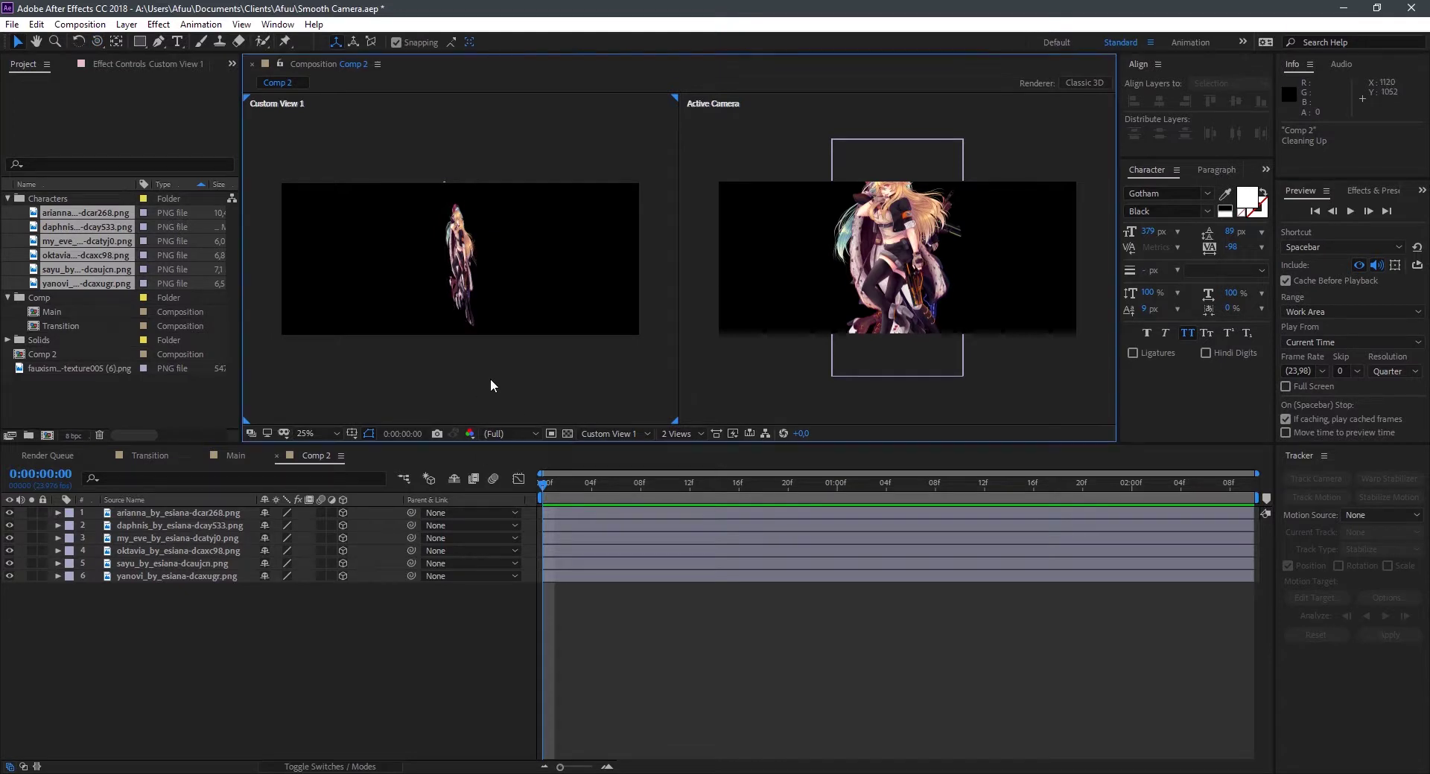
click(593, 585)
key(alt+Tab)
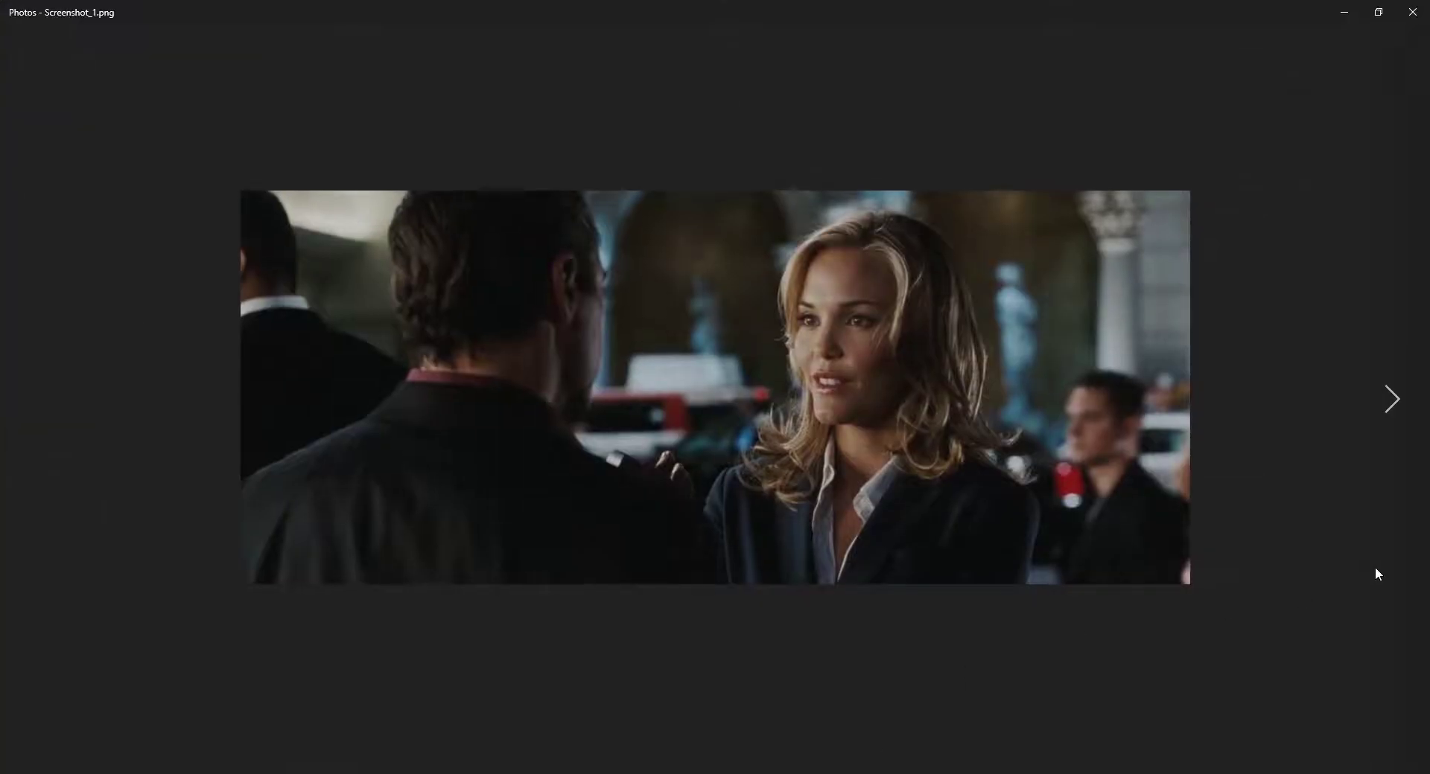
click(1386, 634)
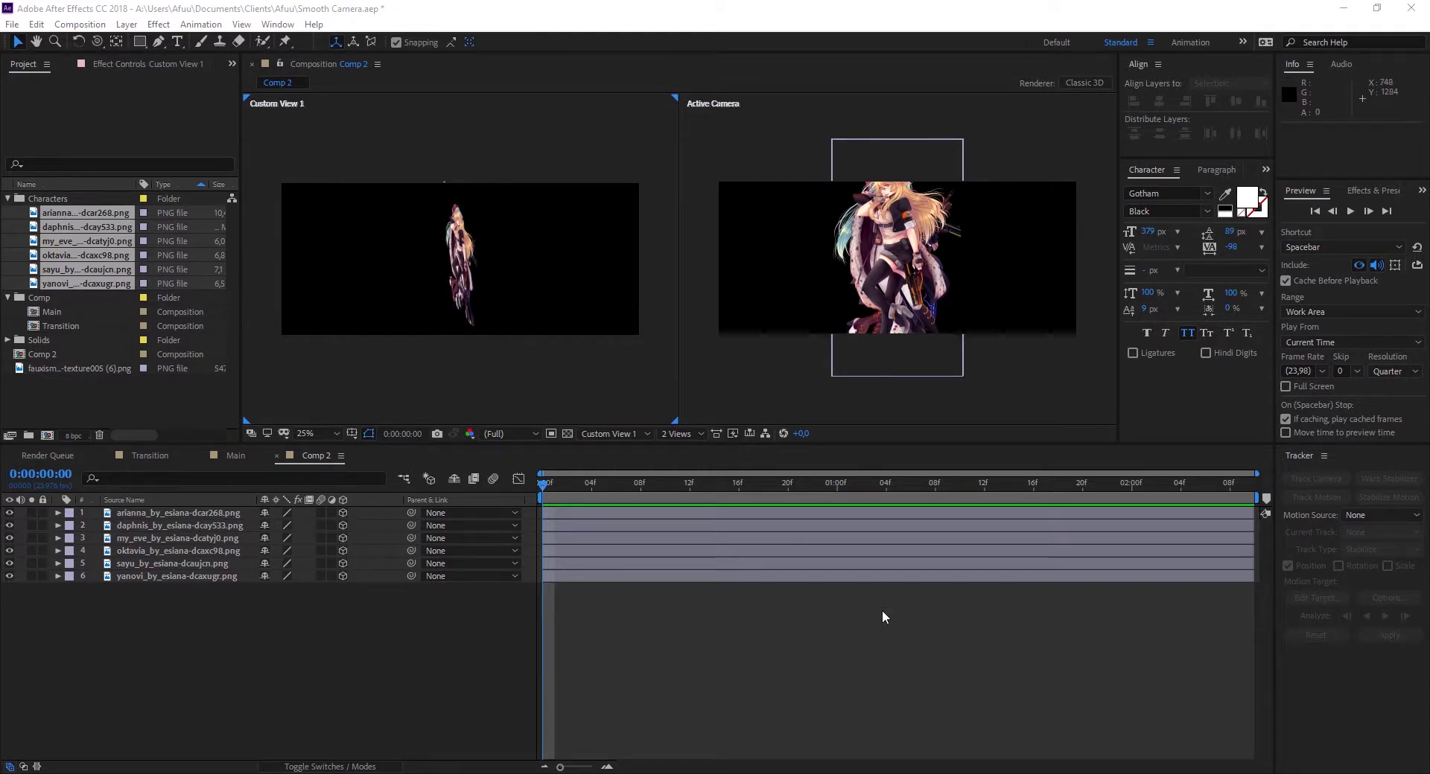
Step: Put the daphnis layer at the top of the stack and my_eve at the bottom, below yanovi
mouse_move(149, 525)
mouse_down()
mouse_move(149, 540)
mouse_move(154, 516)
mouse_up()
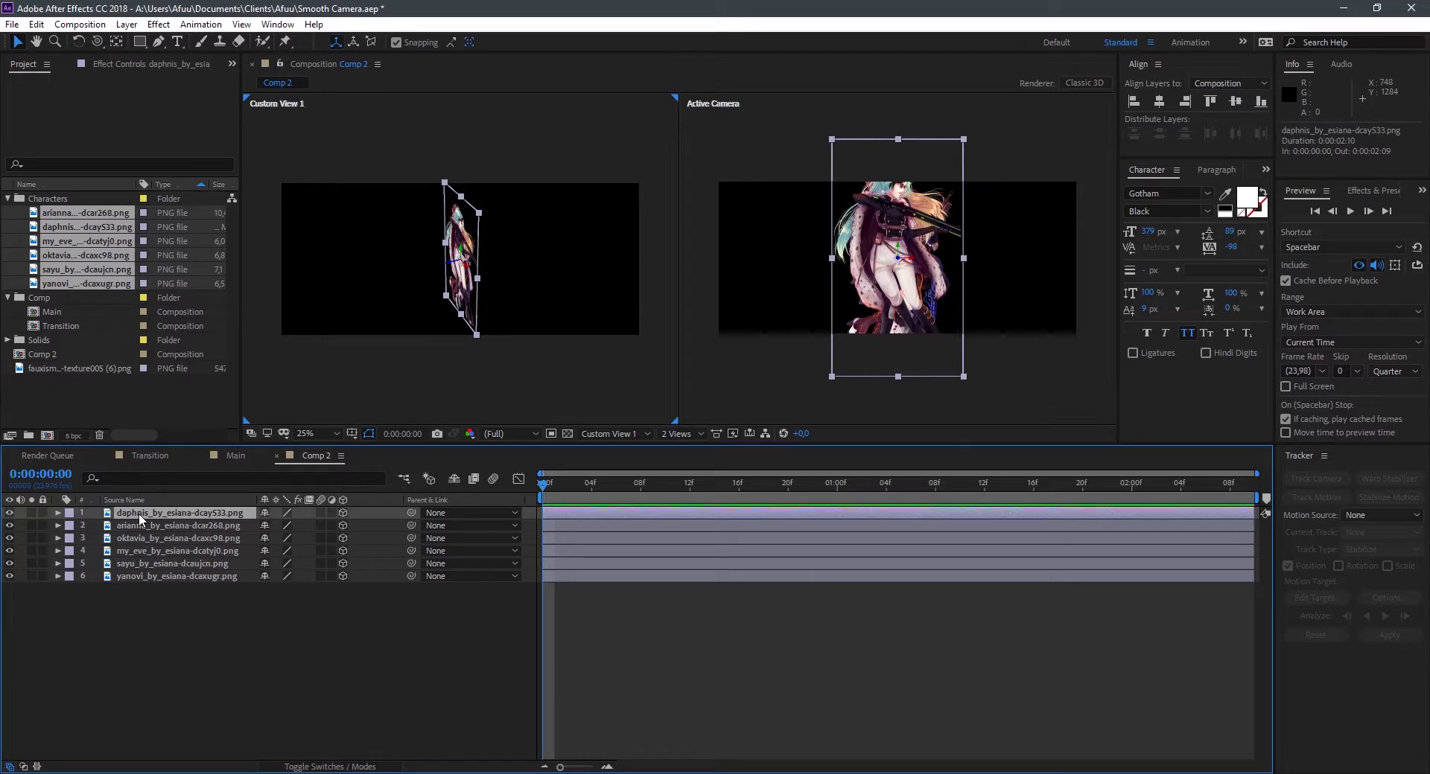
click(149, 575)
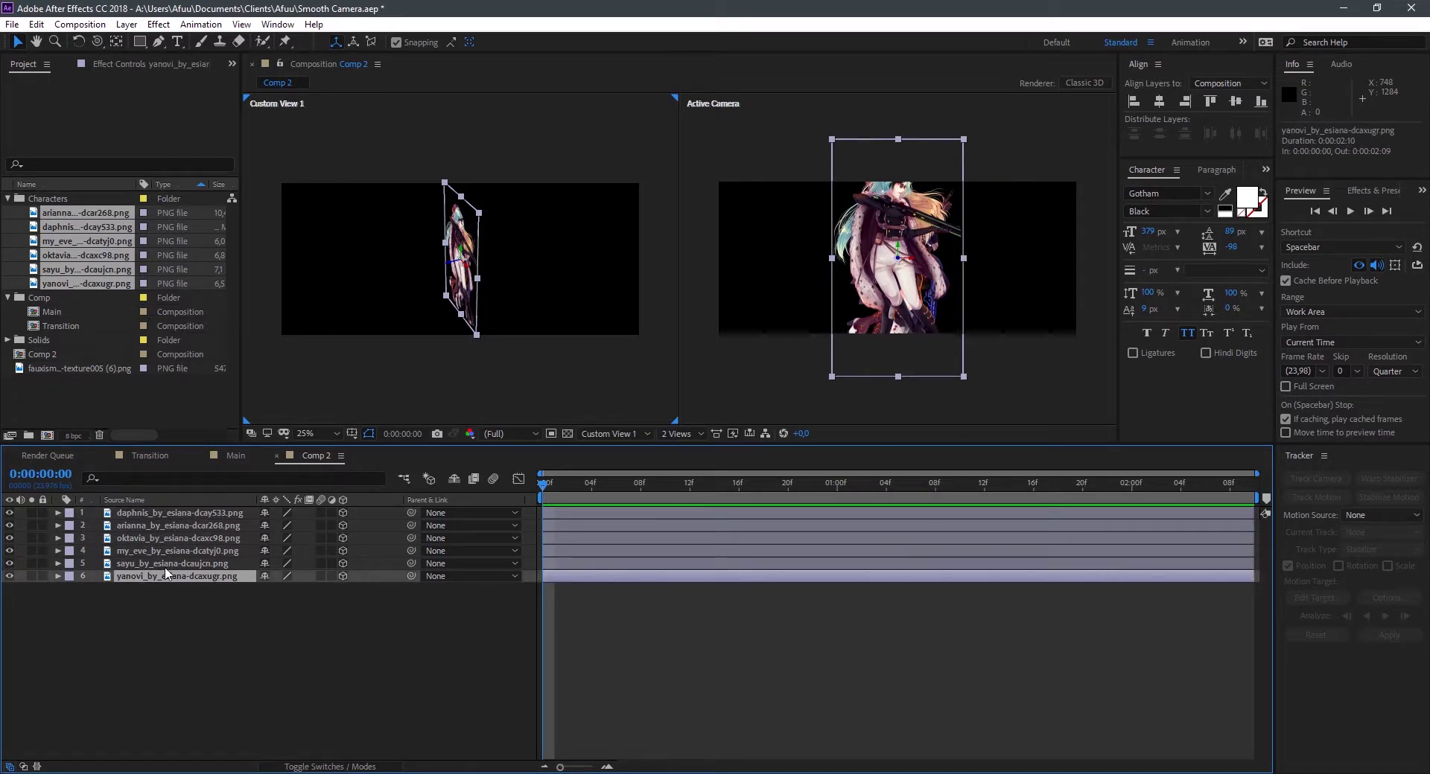
key(ctrl+z)
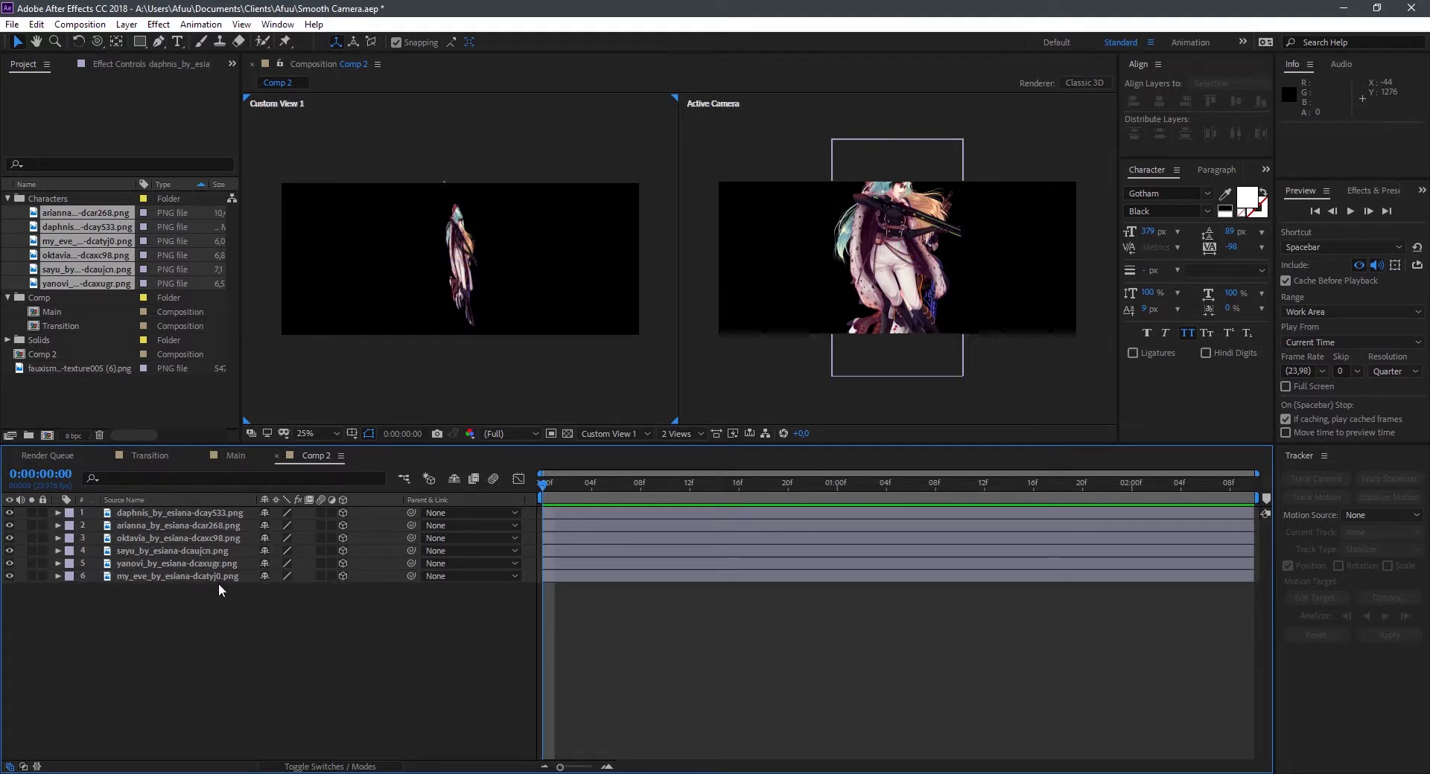
click(222, 514)
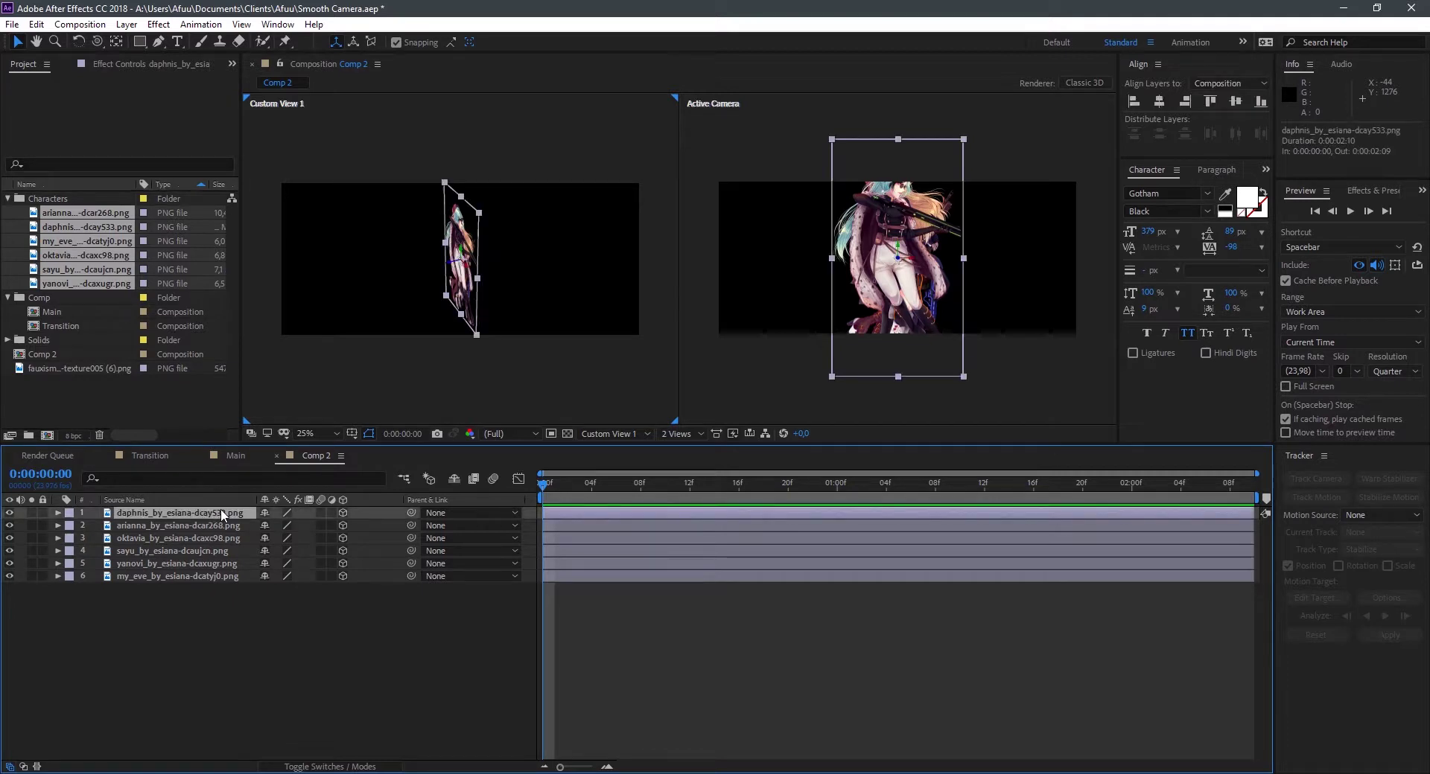
Step: Show the layers' Position values and move daphnis along X, then edit its X position value
key(p)
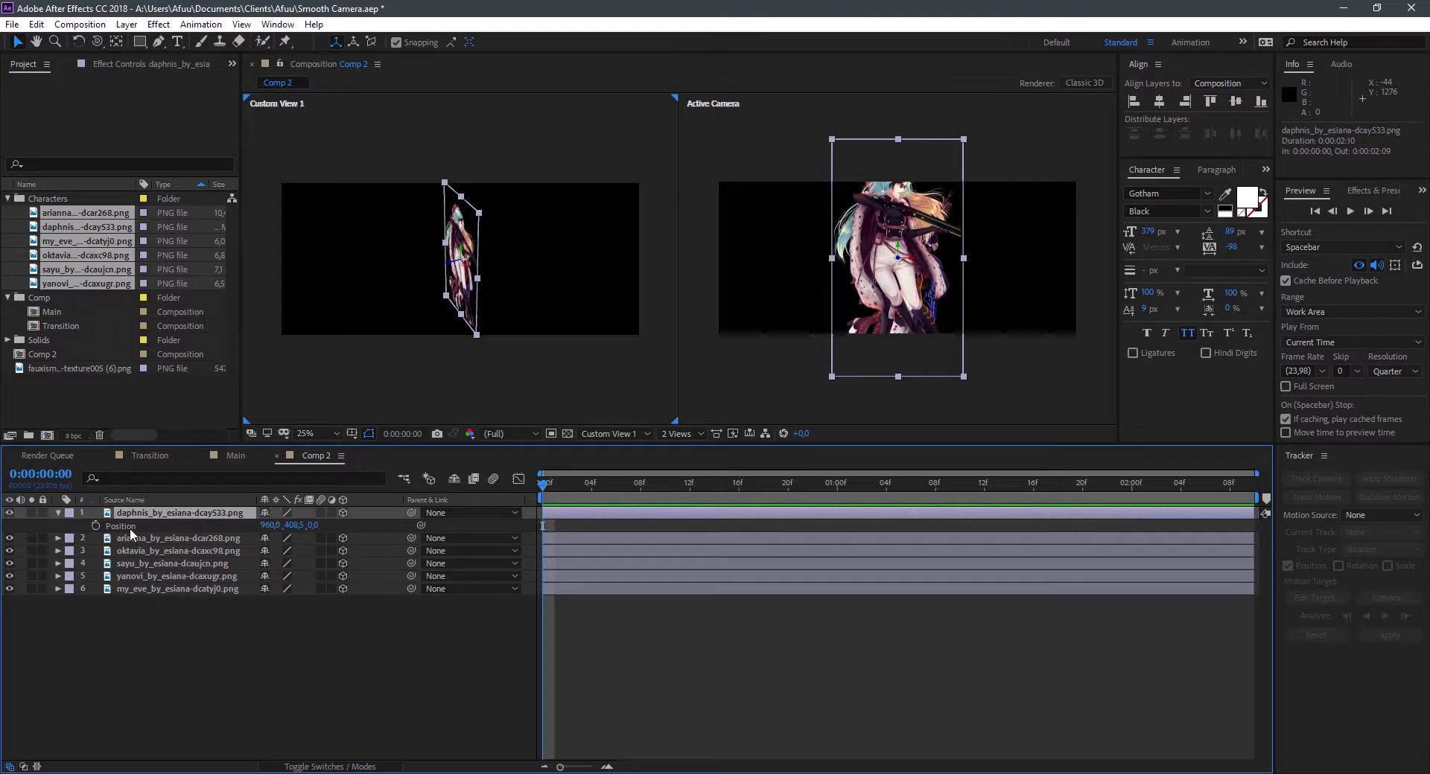
scroll(461, 223, up, 2)
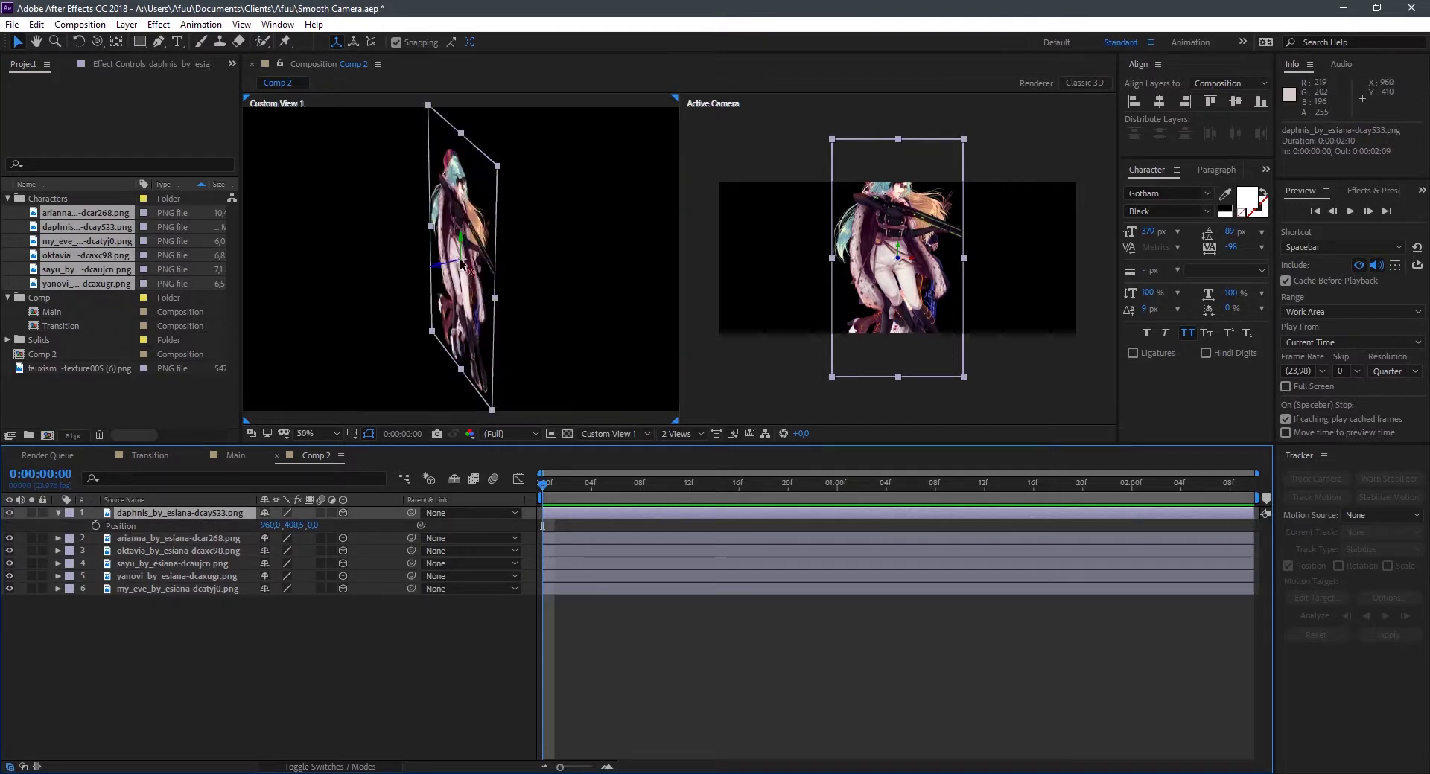
scroll(462, 223, up, 2)
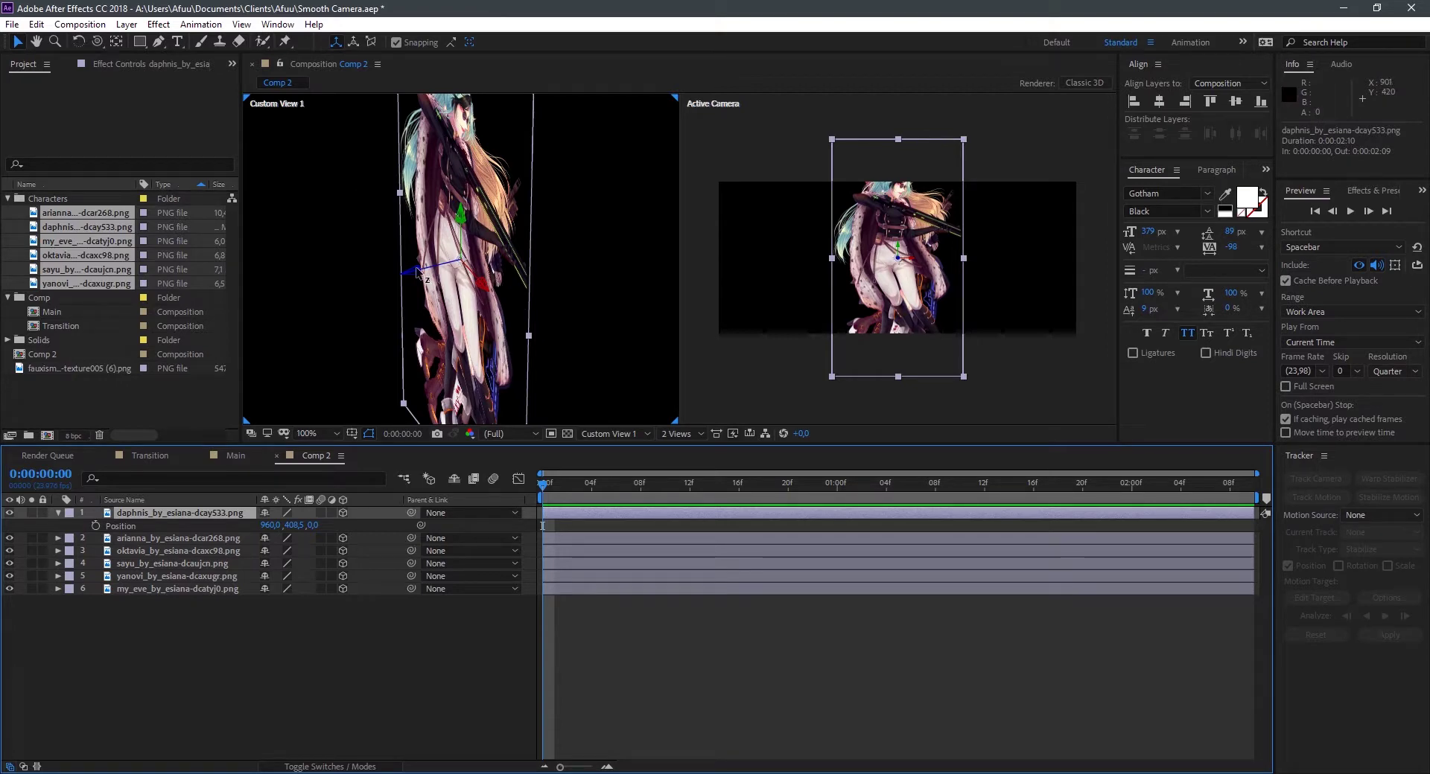
scroll(421, 271, down, 2)
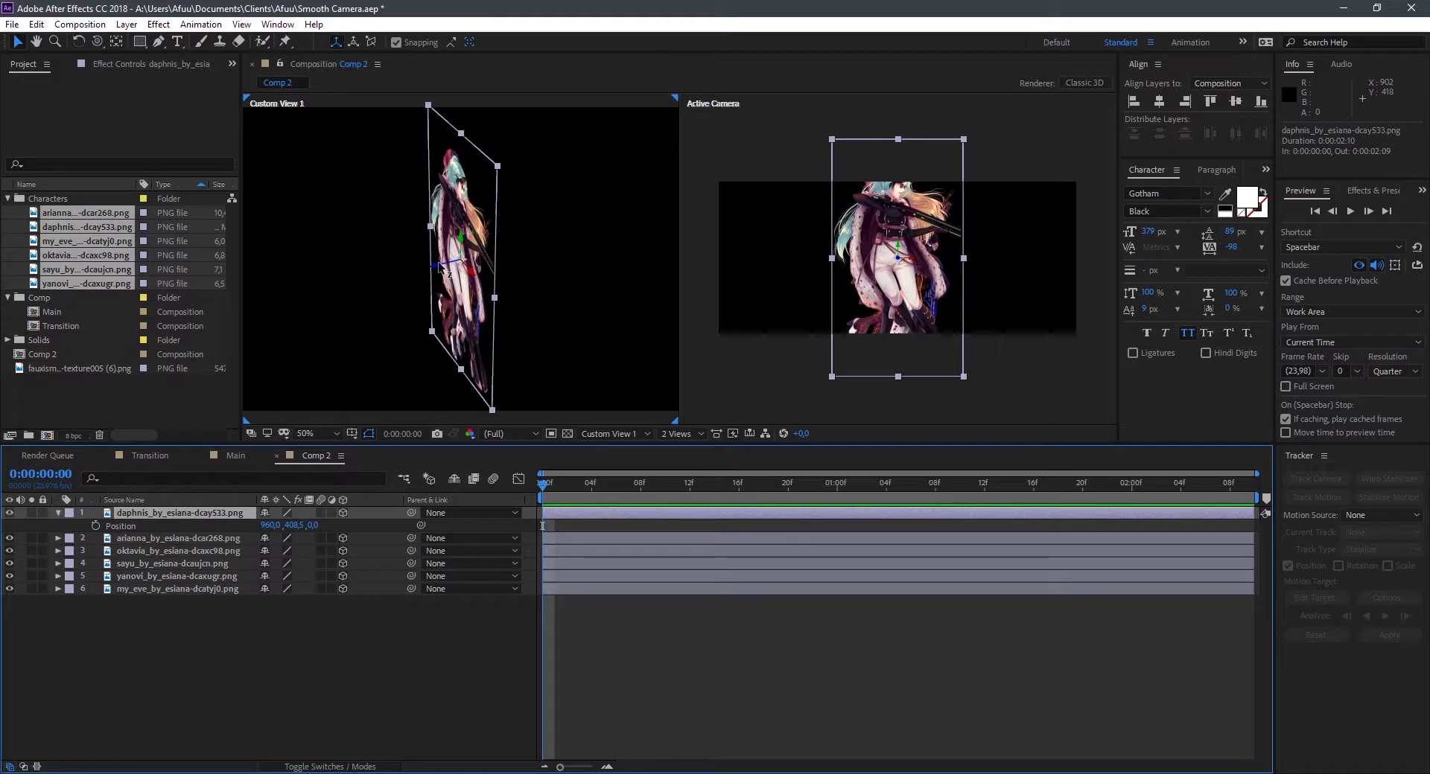
scroll(447, 269, down, 2)
scroll(477, 276, up, 2)
scroll(481, 278, down, 2)
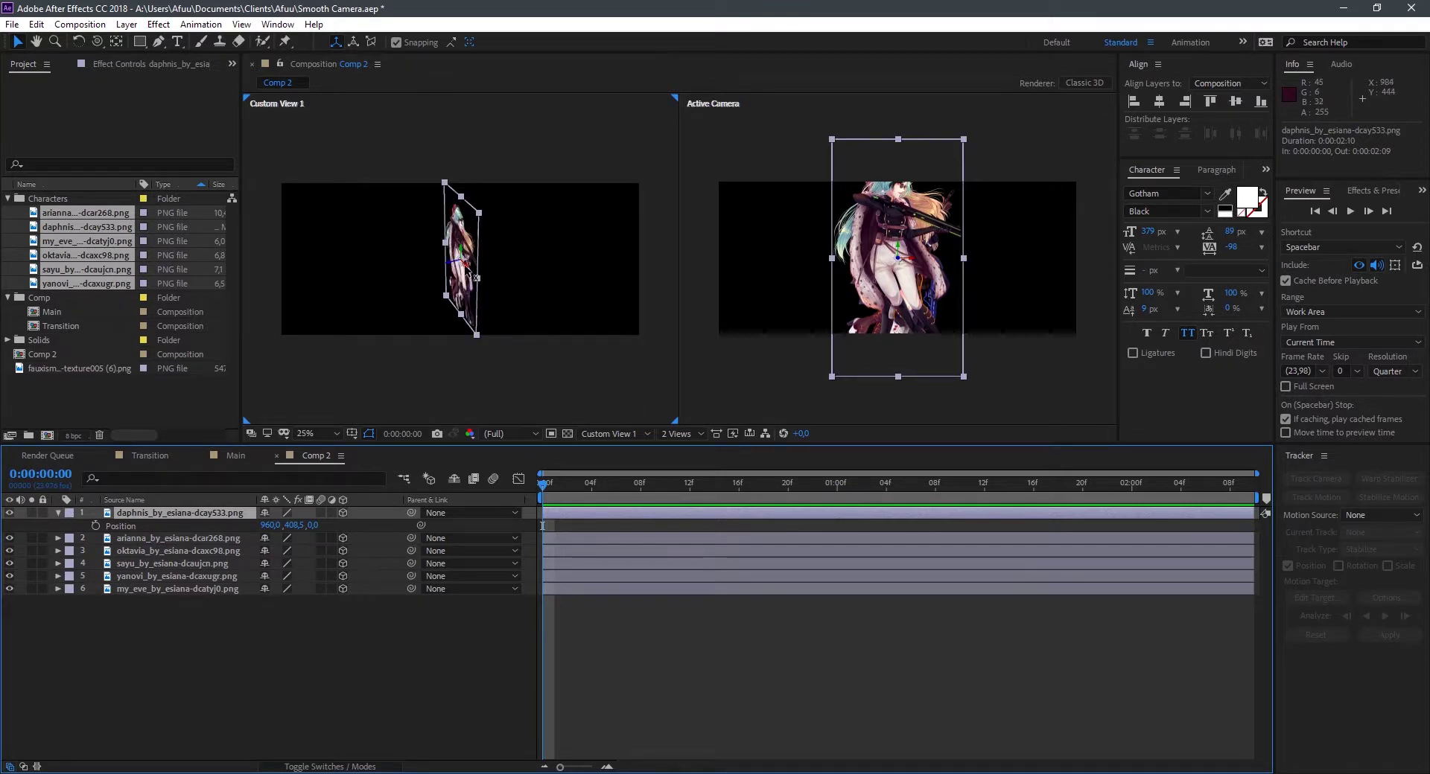
scroll(473, 277, up, 4)
drag(484, 284, 600, 354)
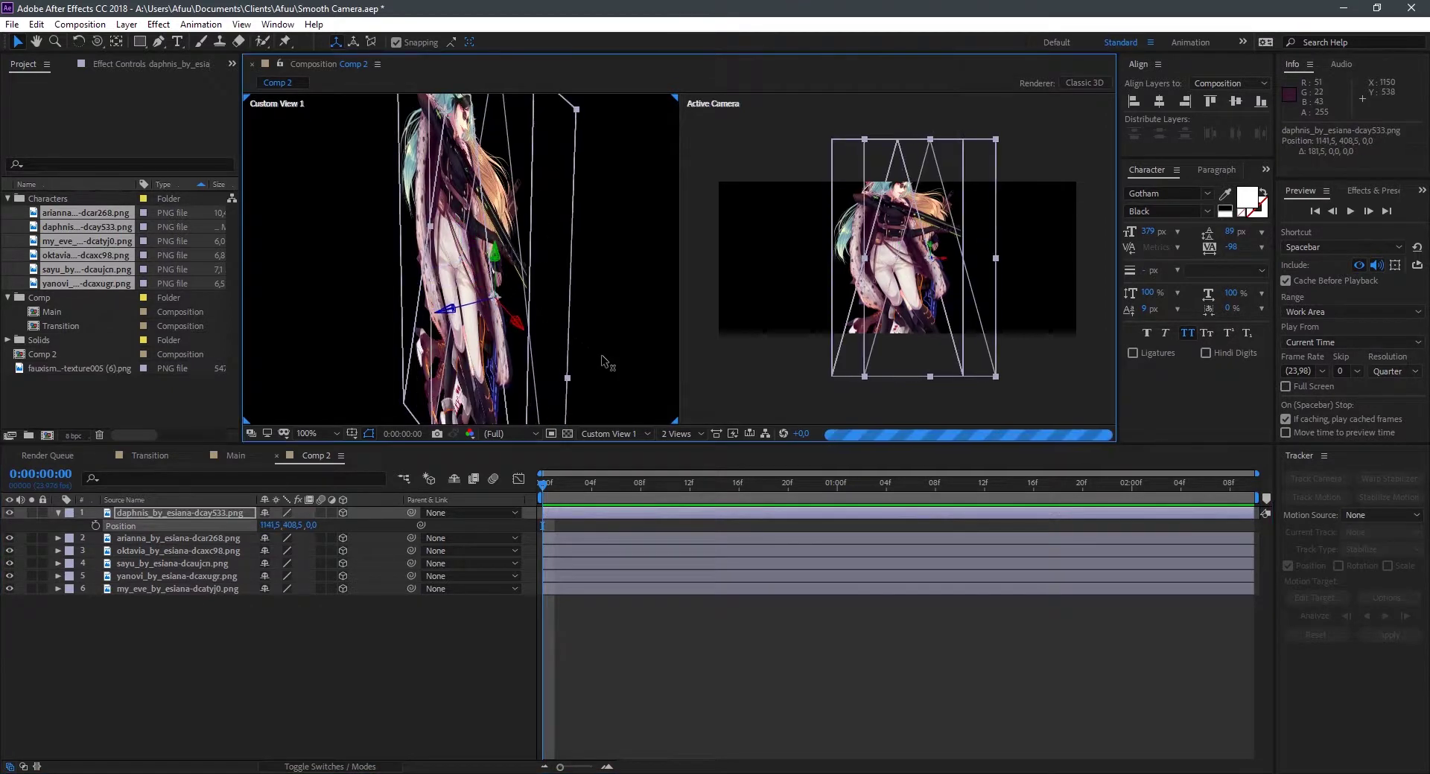
scroll(601, 355, down, 1)
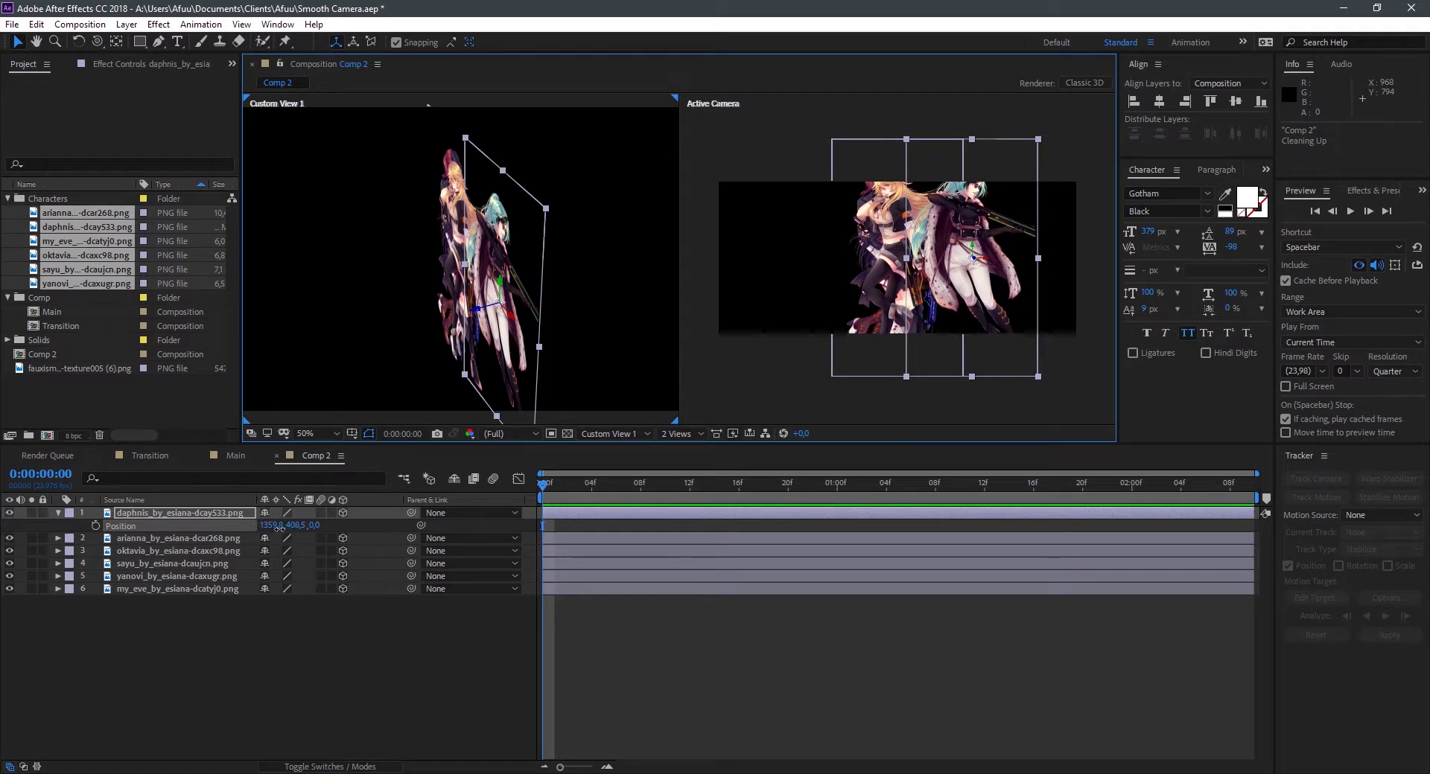
drag(268, 528, 171, 528)
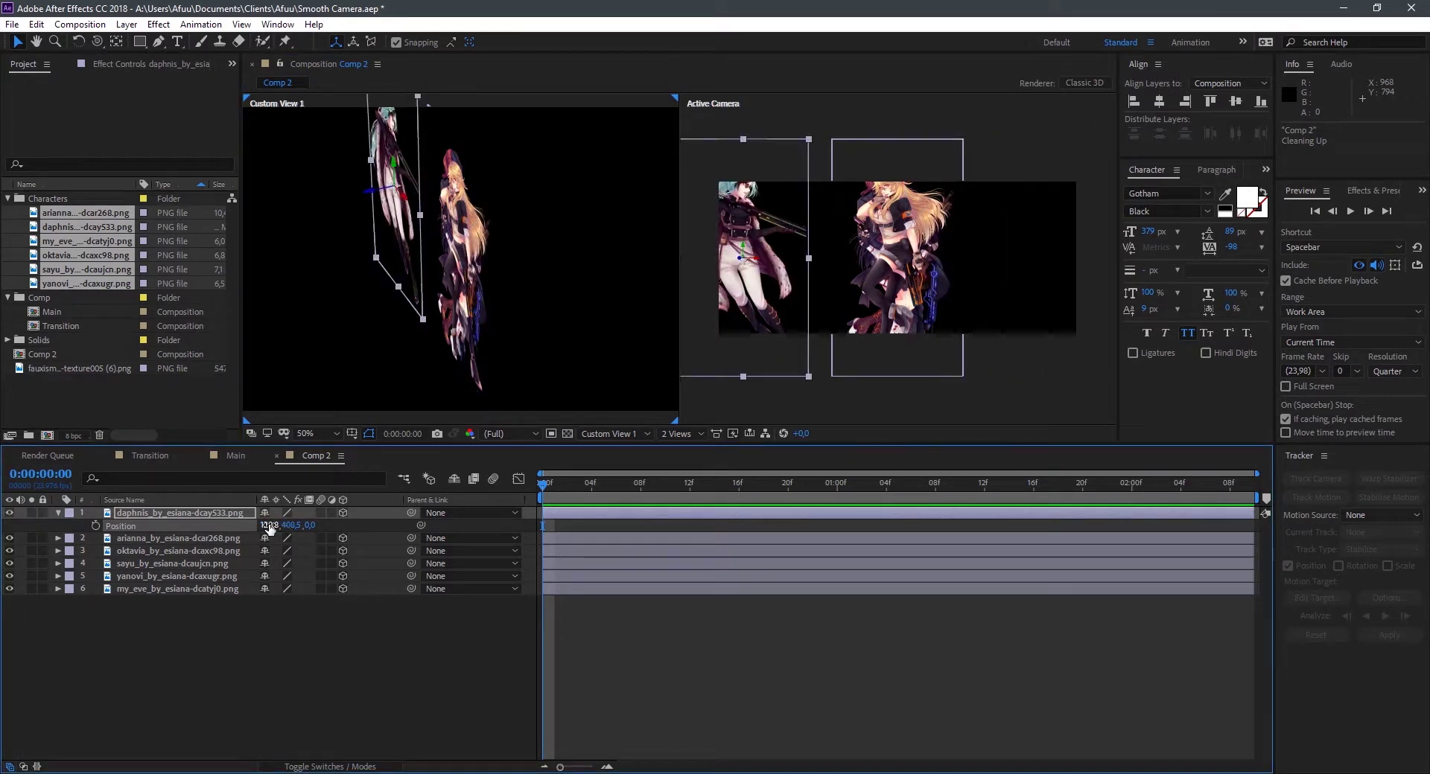
click(277, 526)
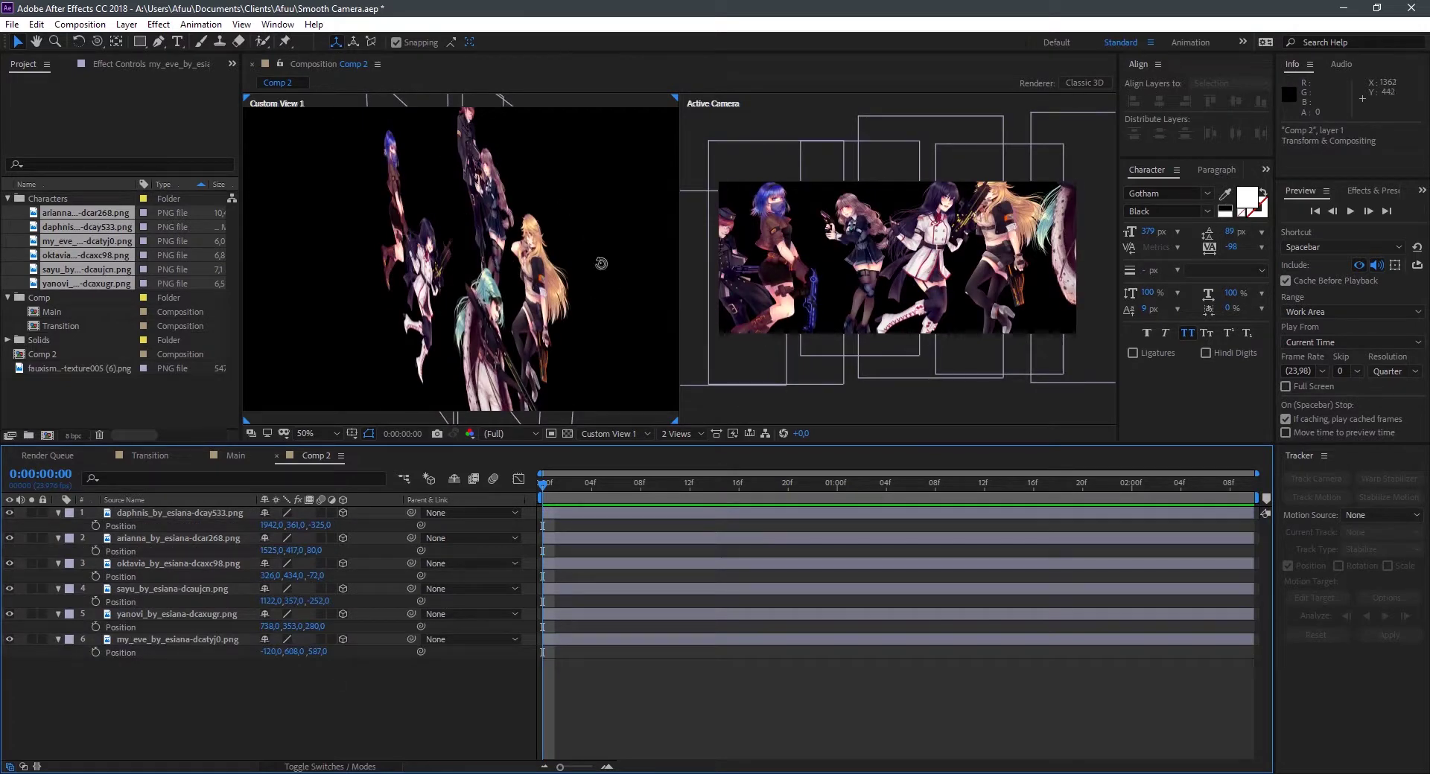
Step: Orbit Custom View 1 to face the characters, then paste the Background layer with its effect
key(c)
drag(536, 270, 540, 262)
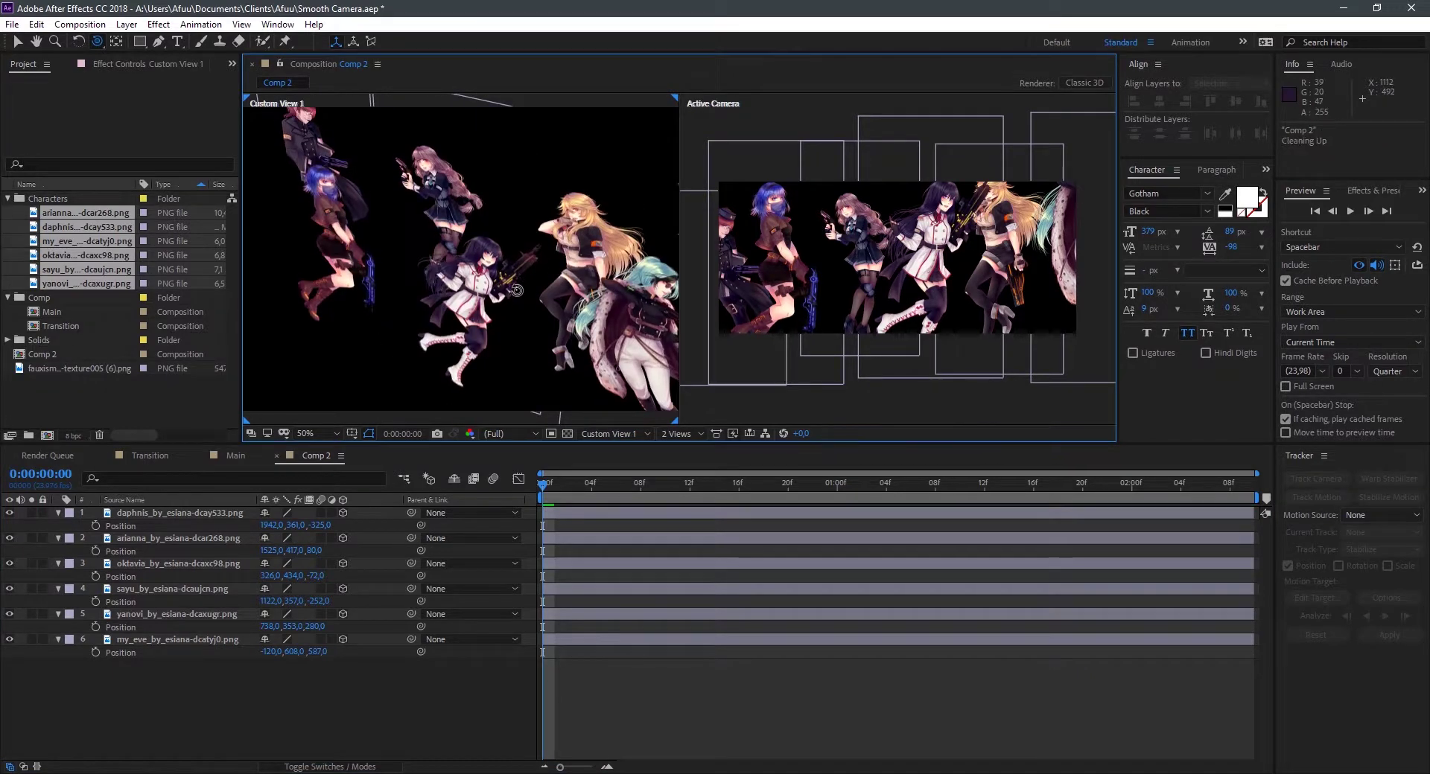
click(656, 735)
key(v)
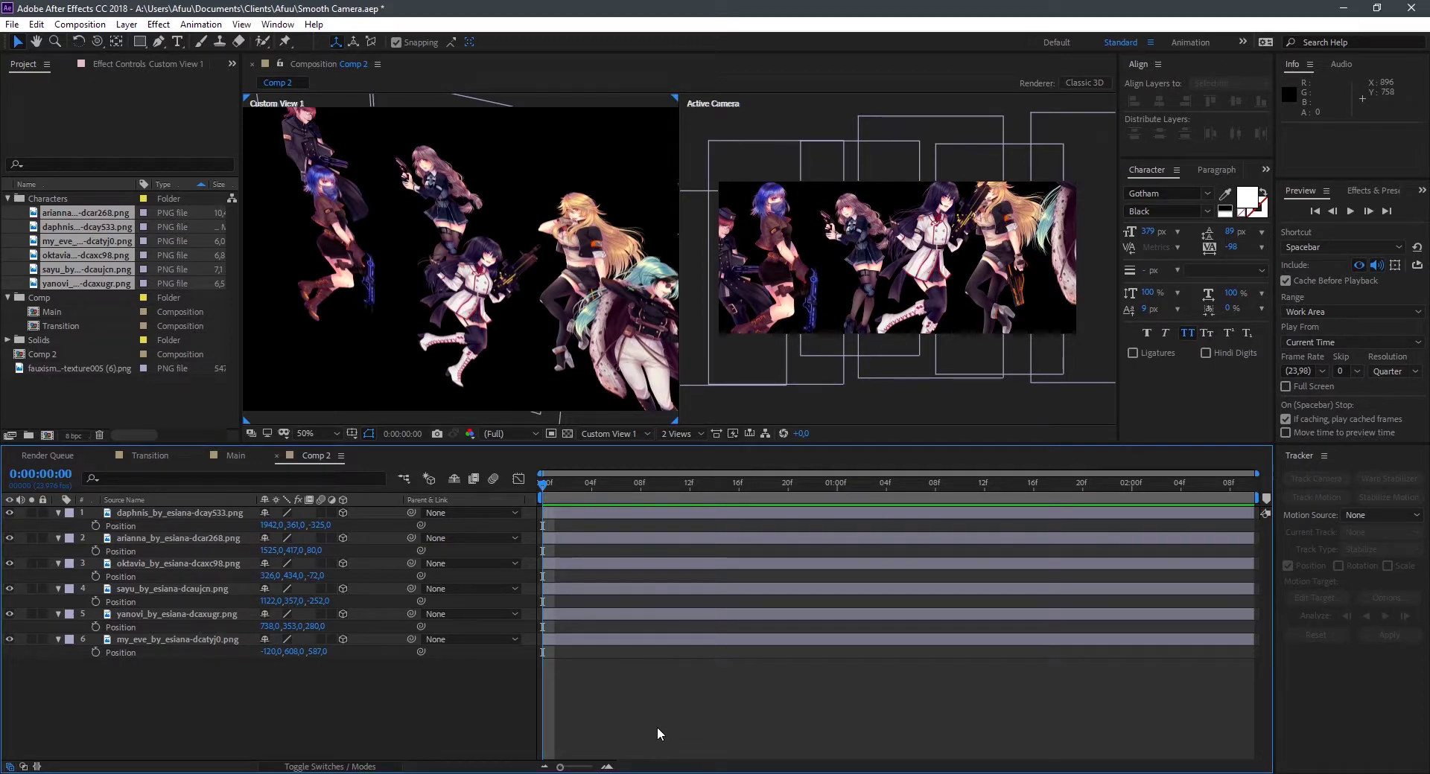
key(ctrl+v)
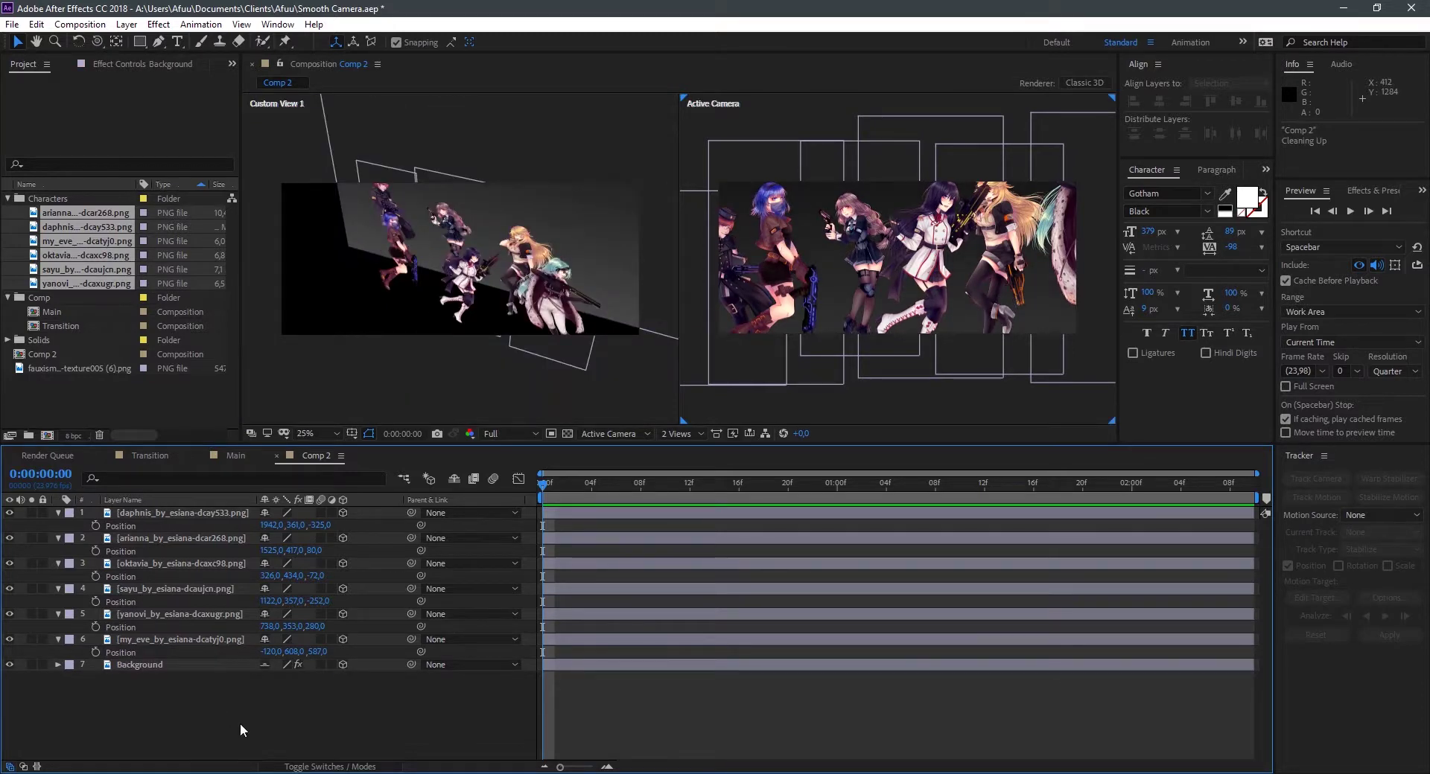
Step: Add a new camera layer using the 35mm preset to Comp 2
right_click(242, 716)
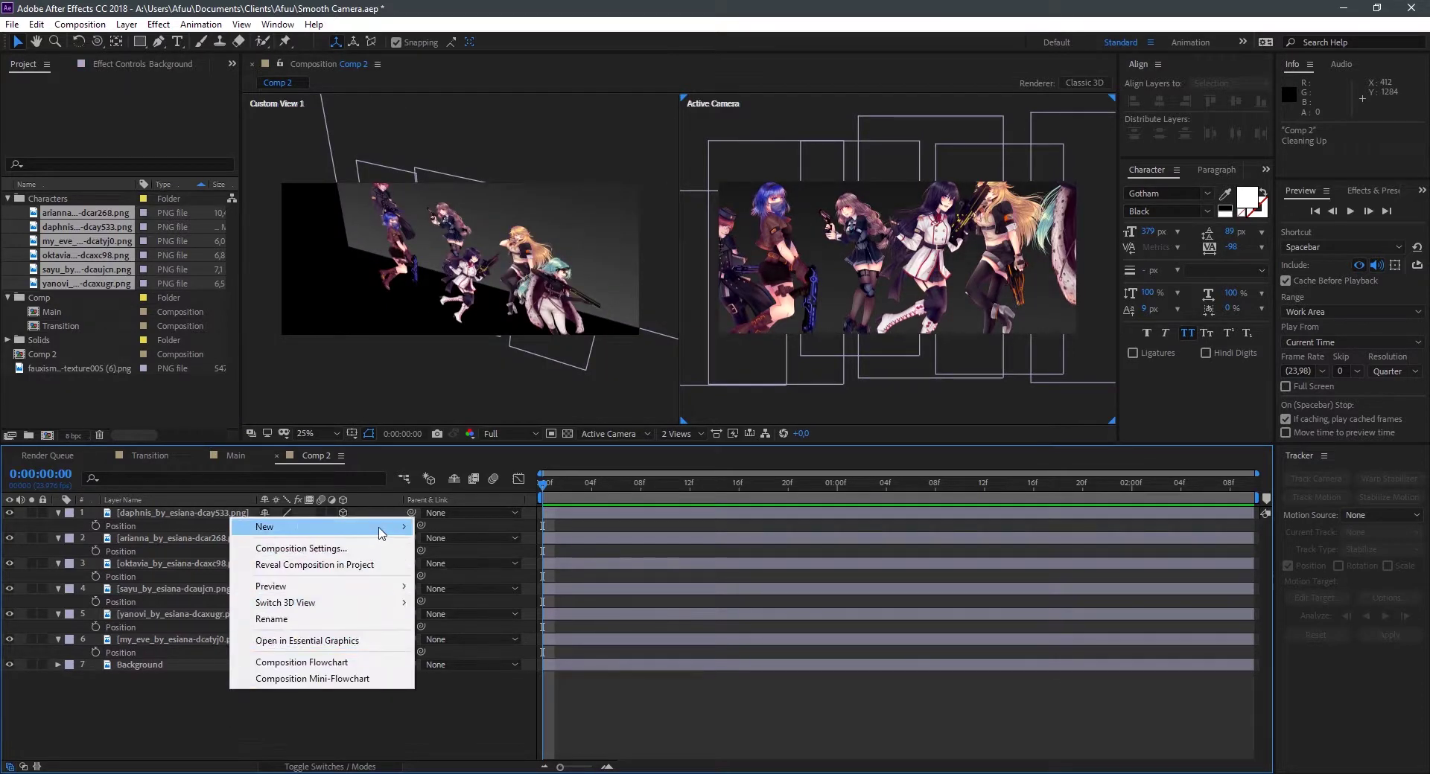
mouse_move(380, 533)
click(105, 597)
click(808, 364)
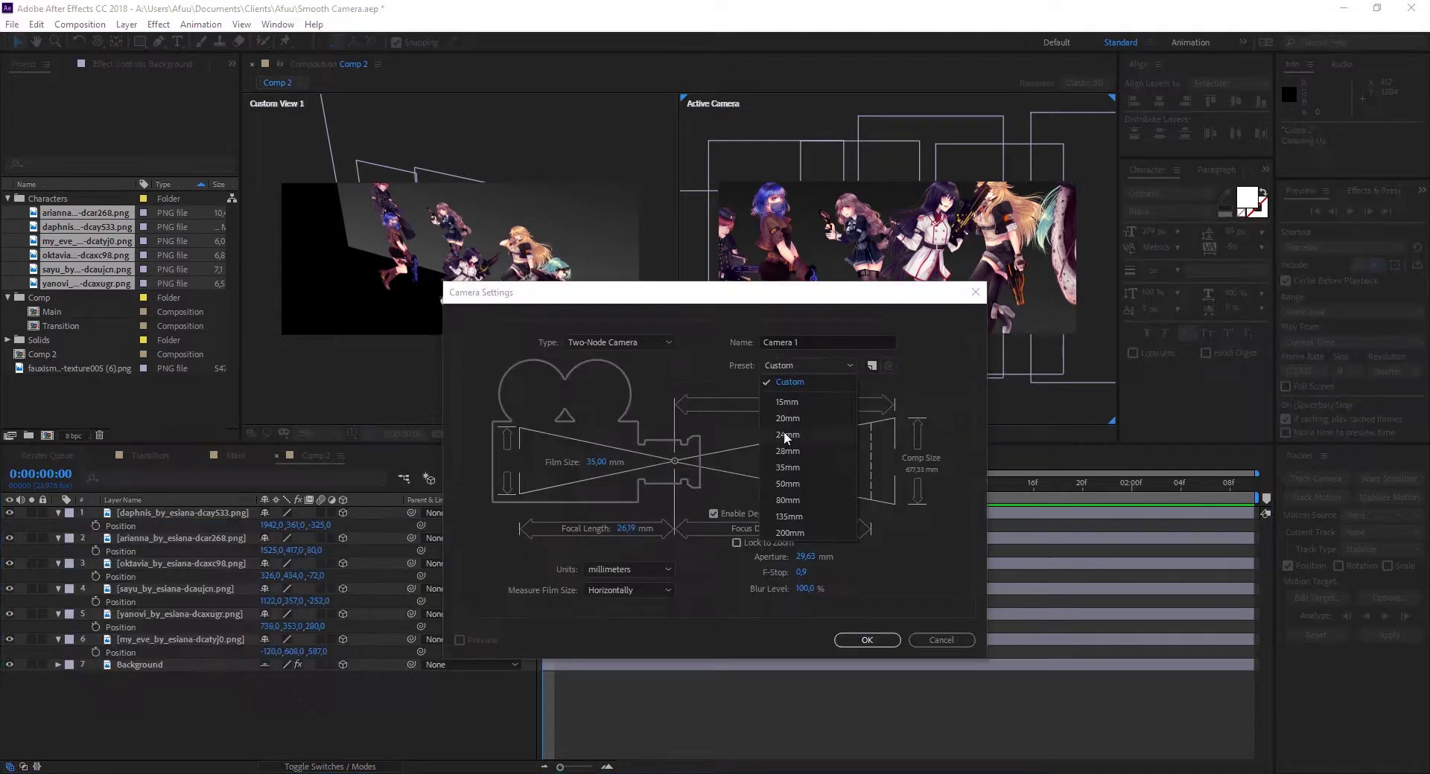
click(790, 469)
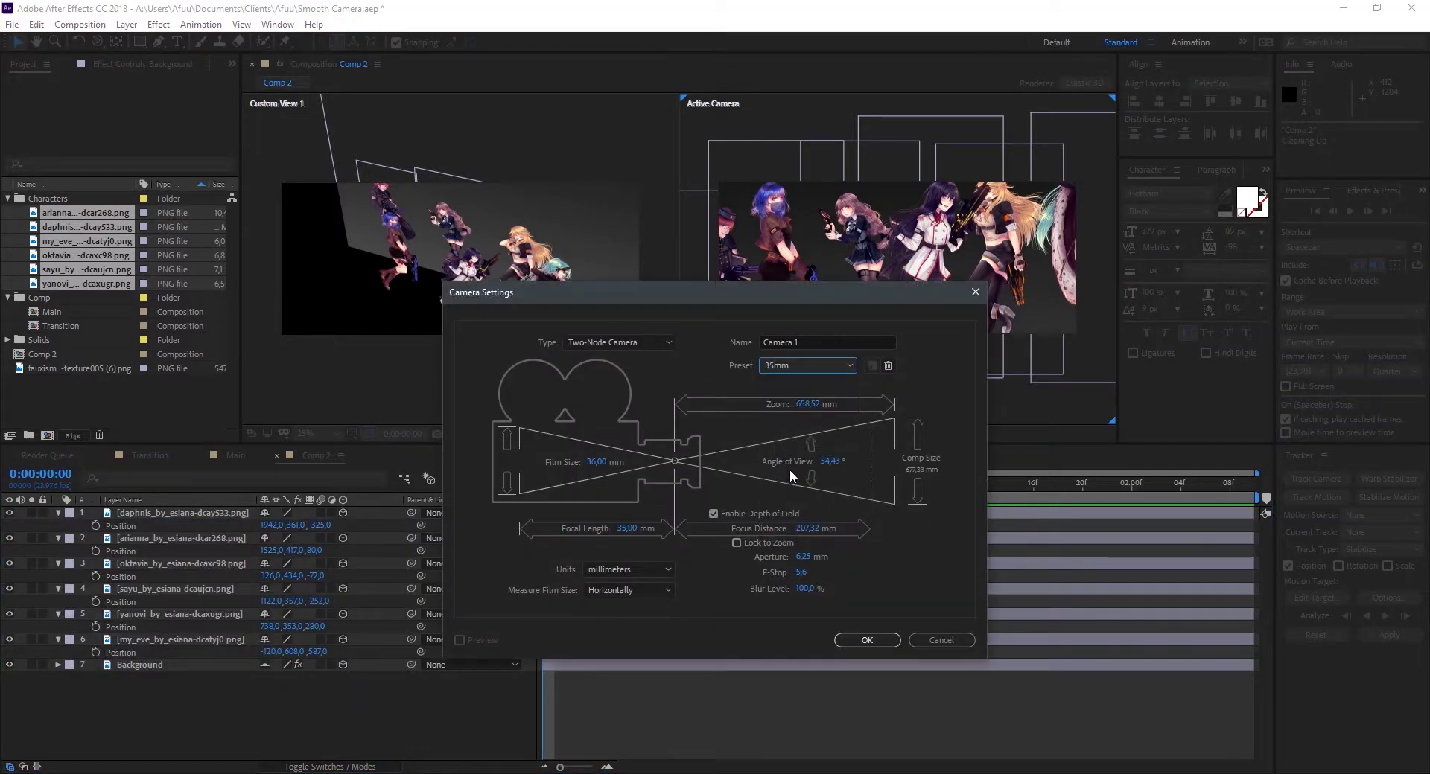
click(867, 640)
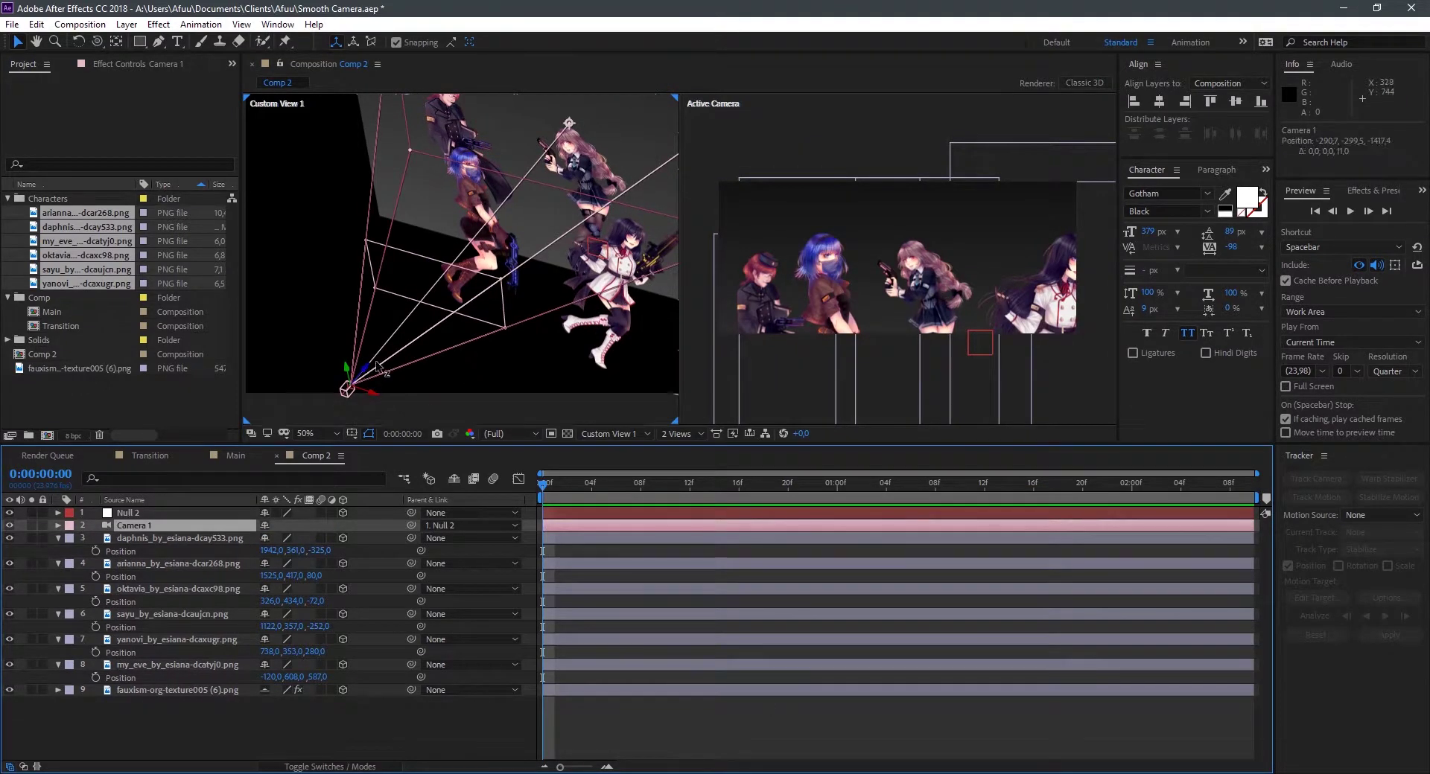
Step: Push the camera along its depth axis, then slide it left, right and up to frame three characters
drag(367, 373, 469, 320)
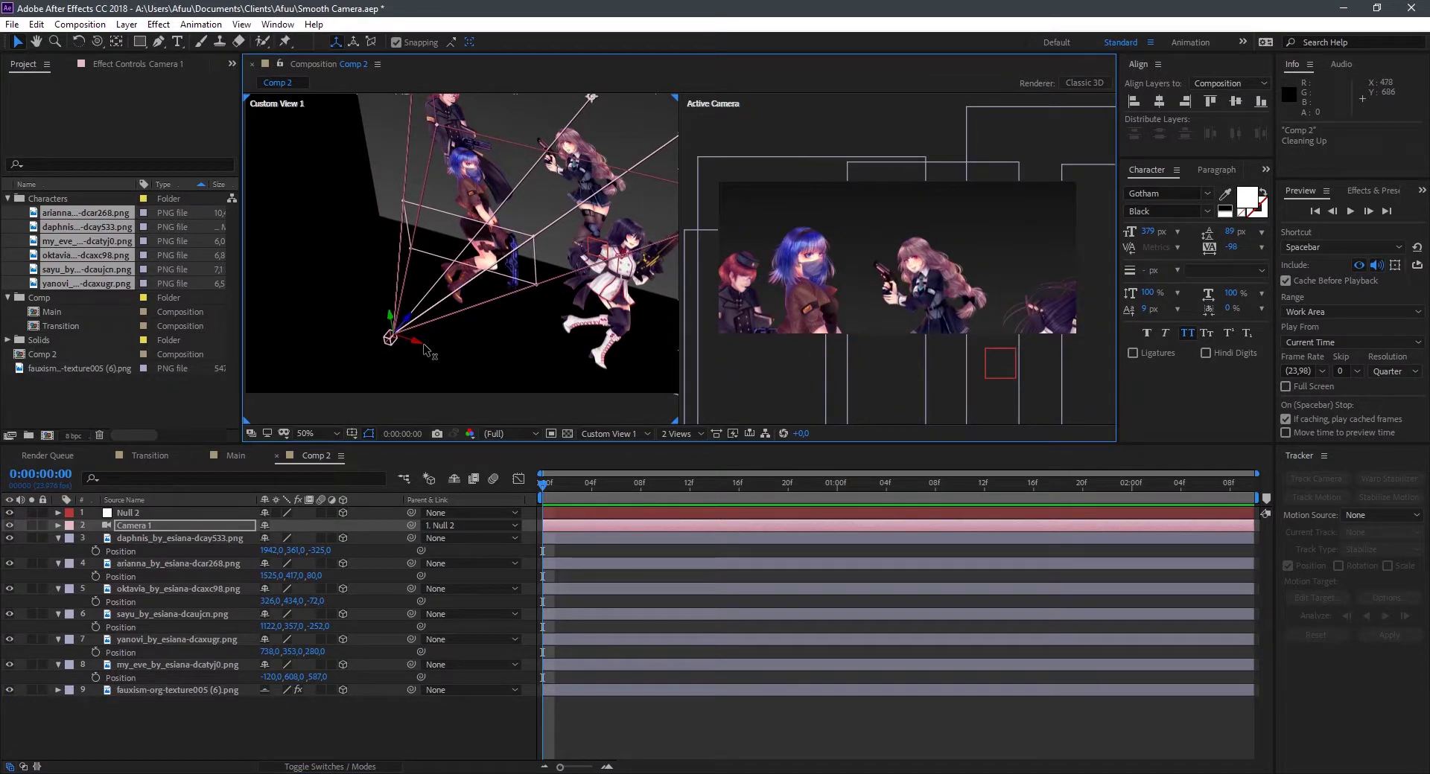
mouse_move(417, 342)
mouse_down()
mouse_move(391, 337)
mouse_move(404, 325)
mouse_move(386, 313)
mouse_up()
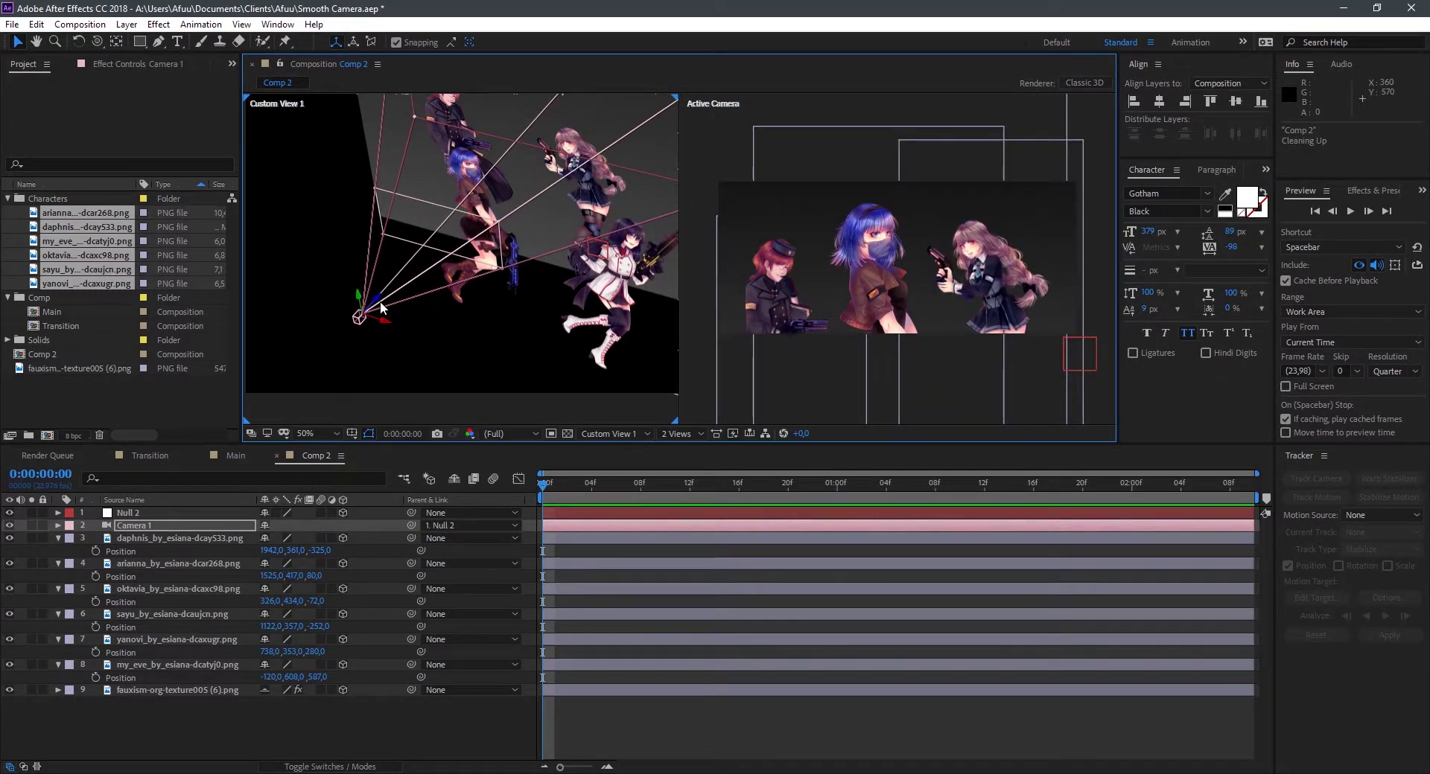
drag(381, 308, 414, 291)
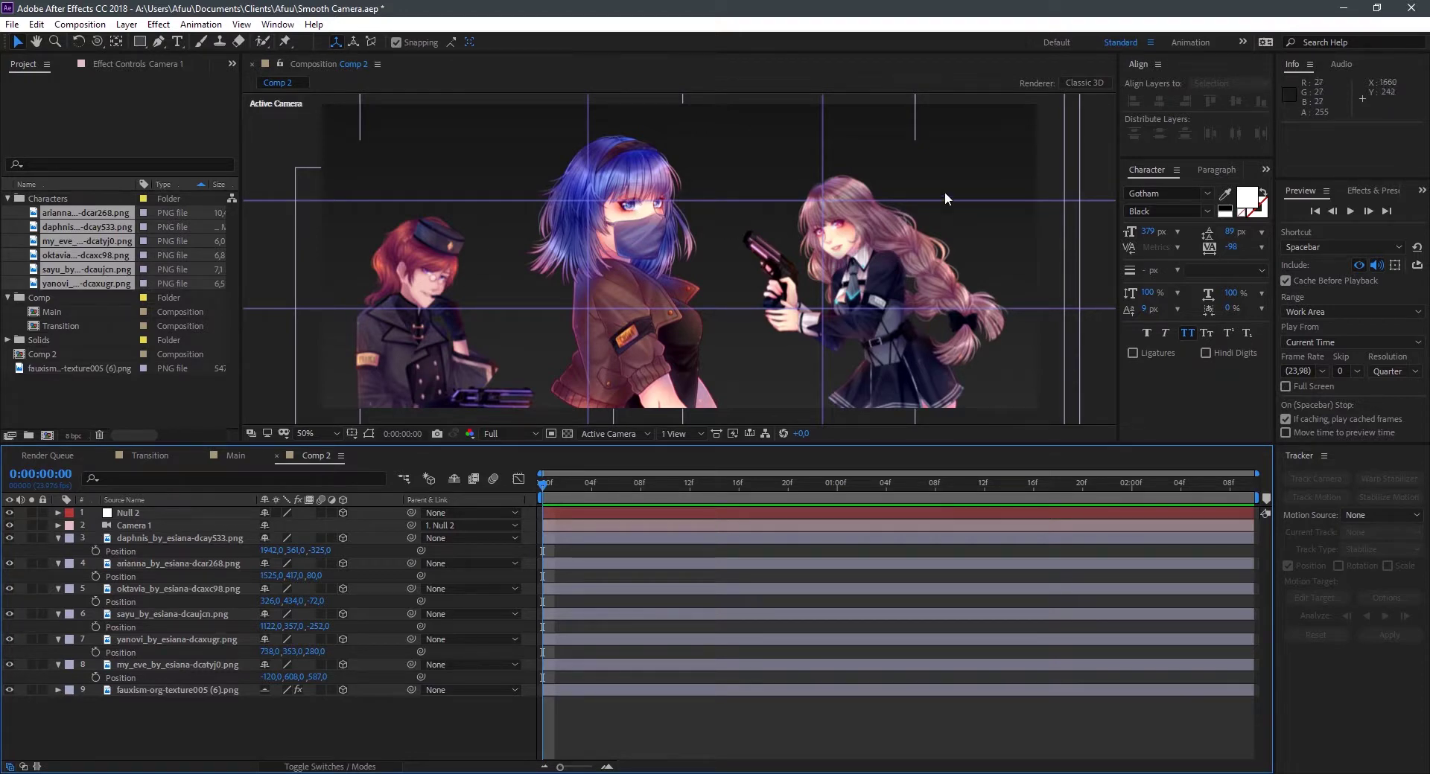
Step: Drag four horizontal and vertical guides out of the Comp 2 viewer
drag(472, 199, 519, 68)
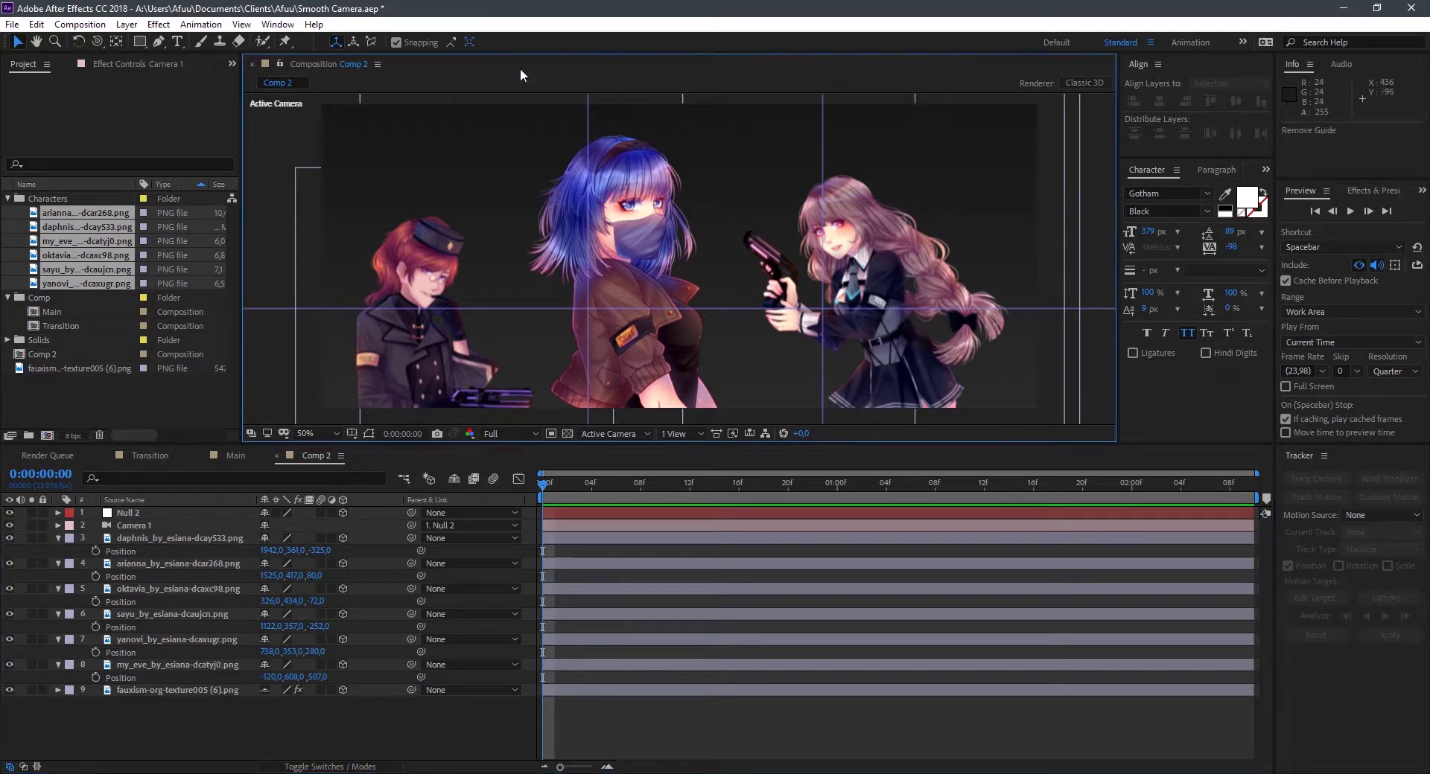
drag(587, 149, 2, 179)
drag(822, 207, 1117, 208)
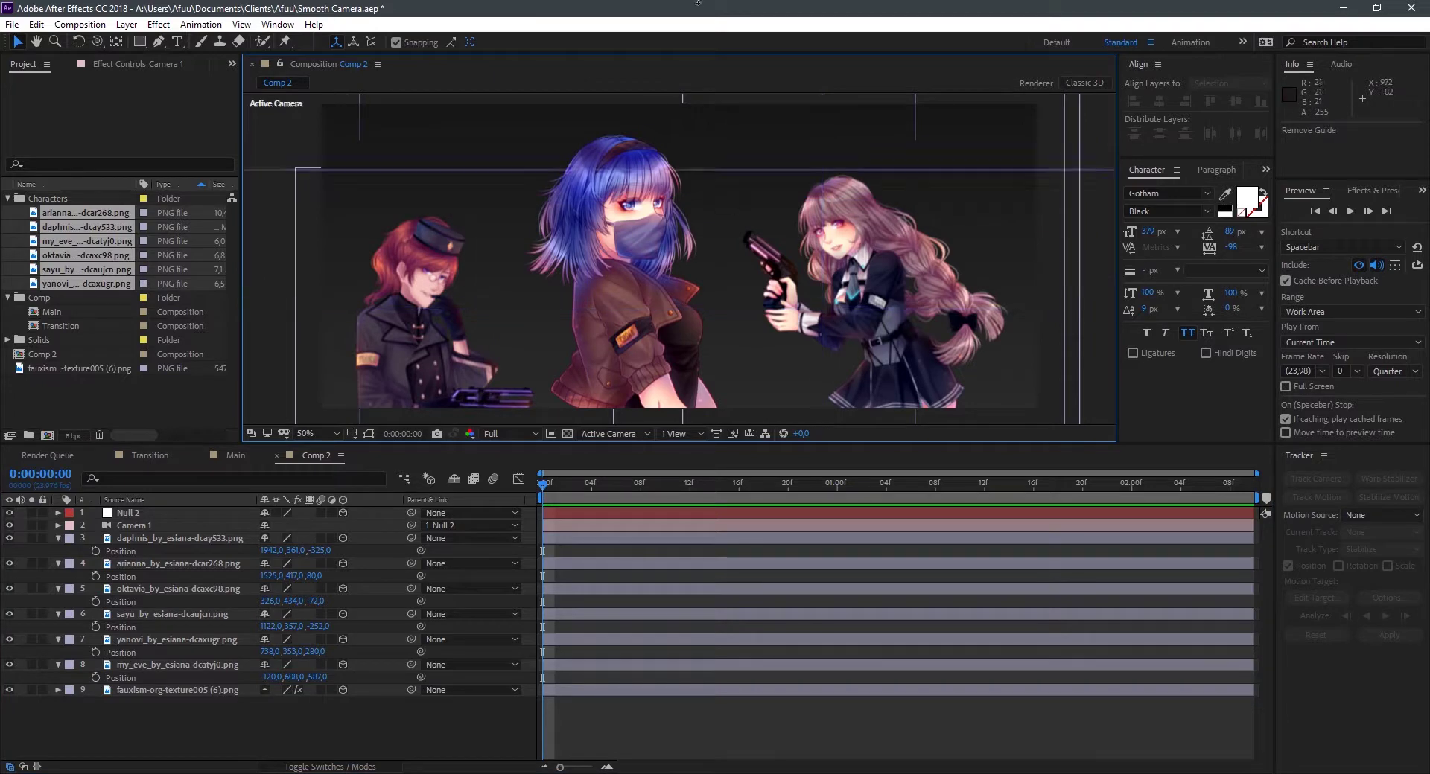
drag(819, 307, 774, 82)
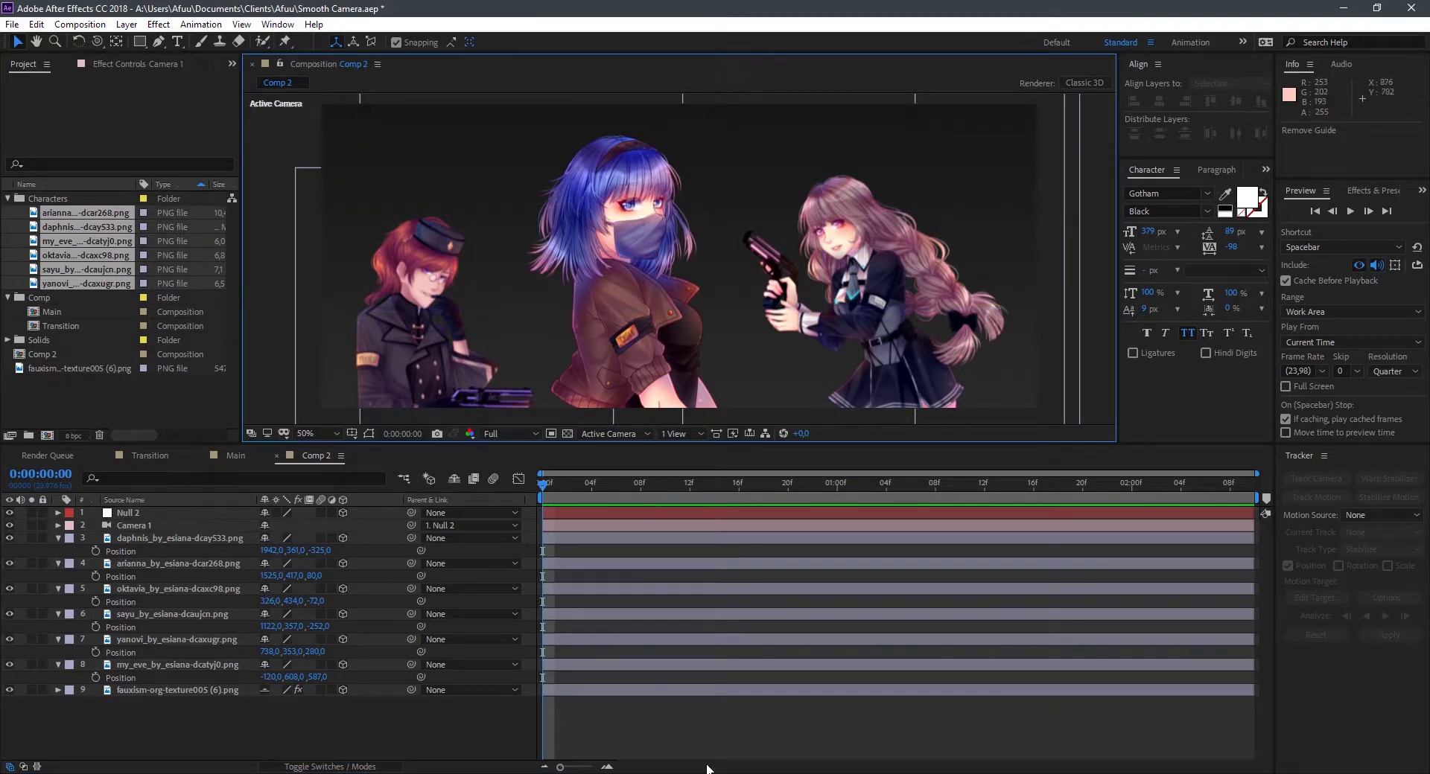
Step: Select Camera 1, twirl open its Transform group, and select Point of Interest
click(719, 730)
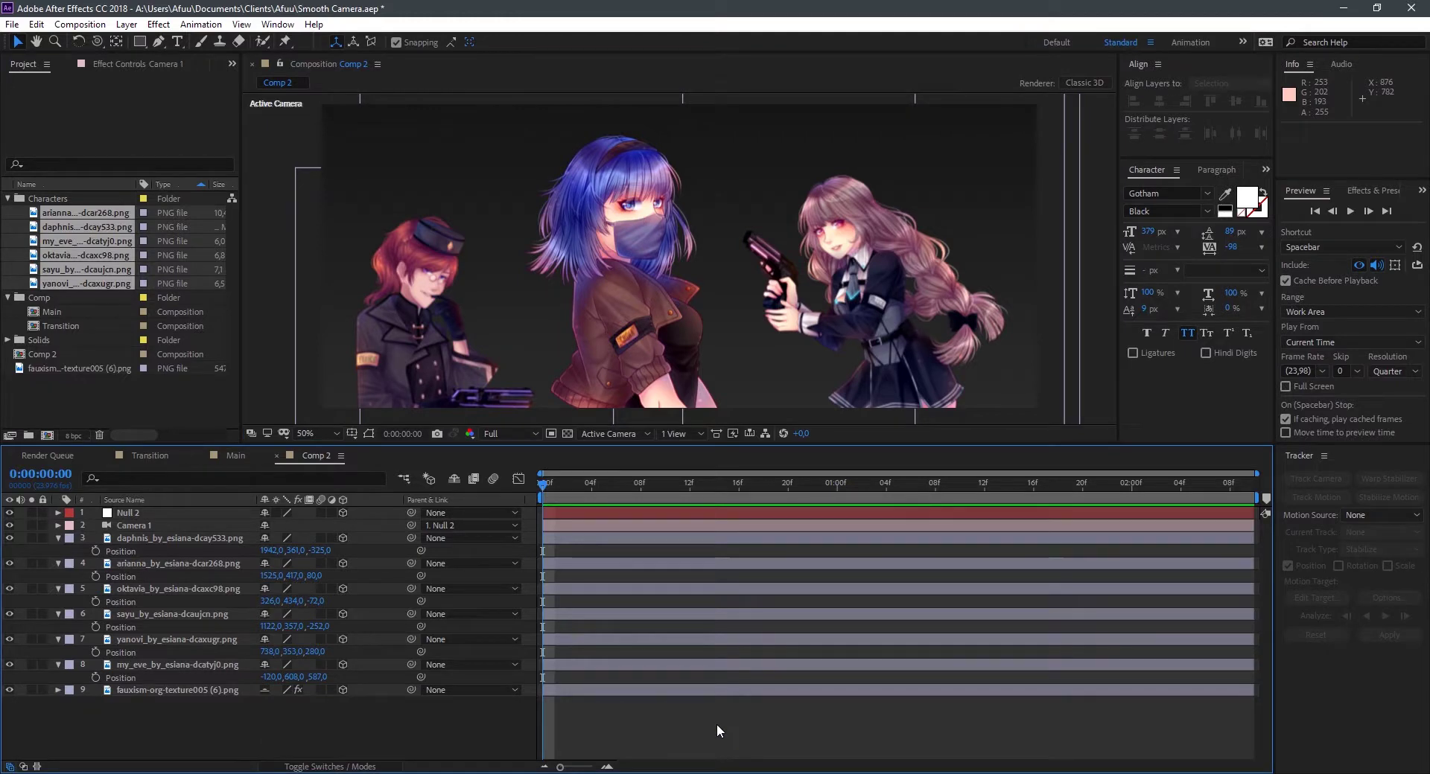
click(141, 526)
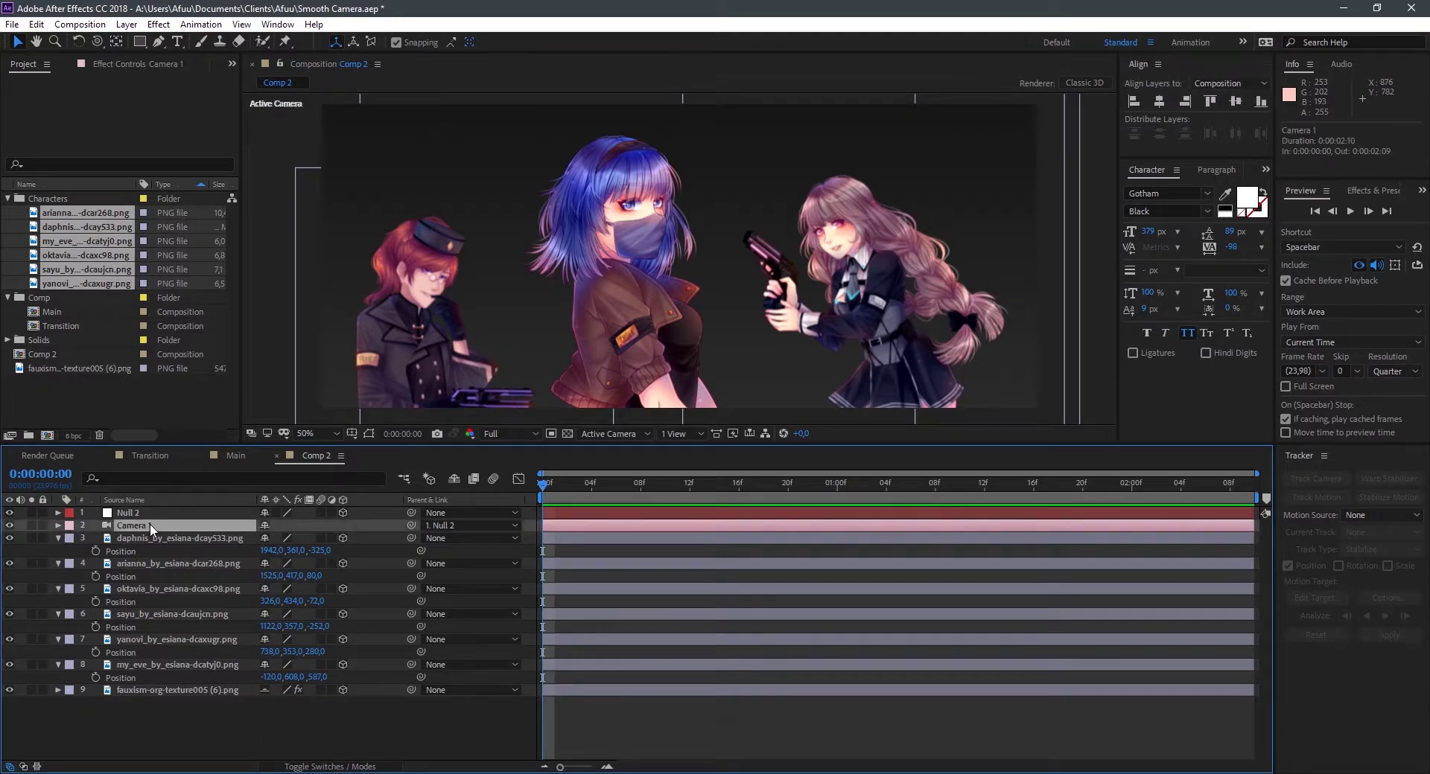
click(58, 525)
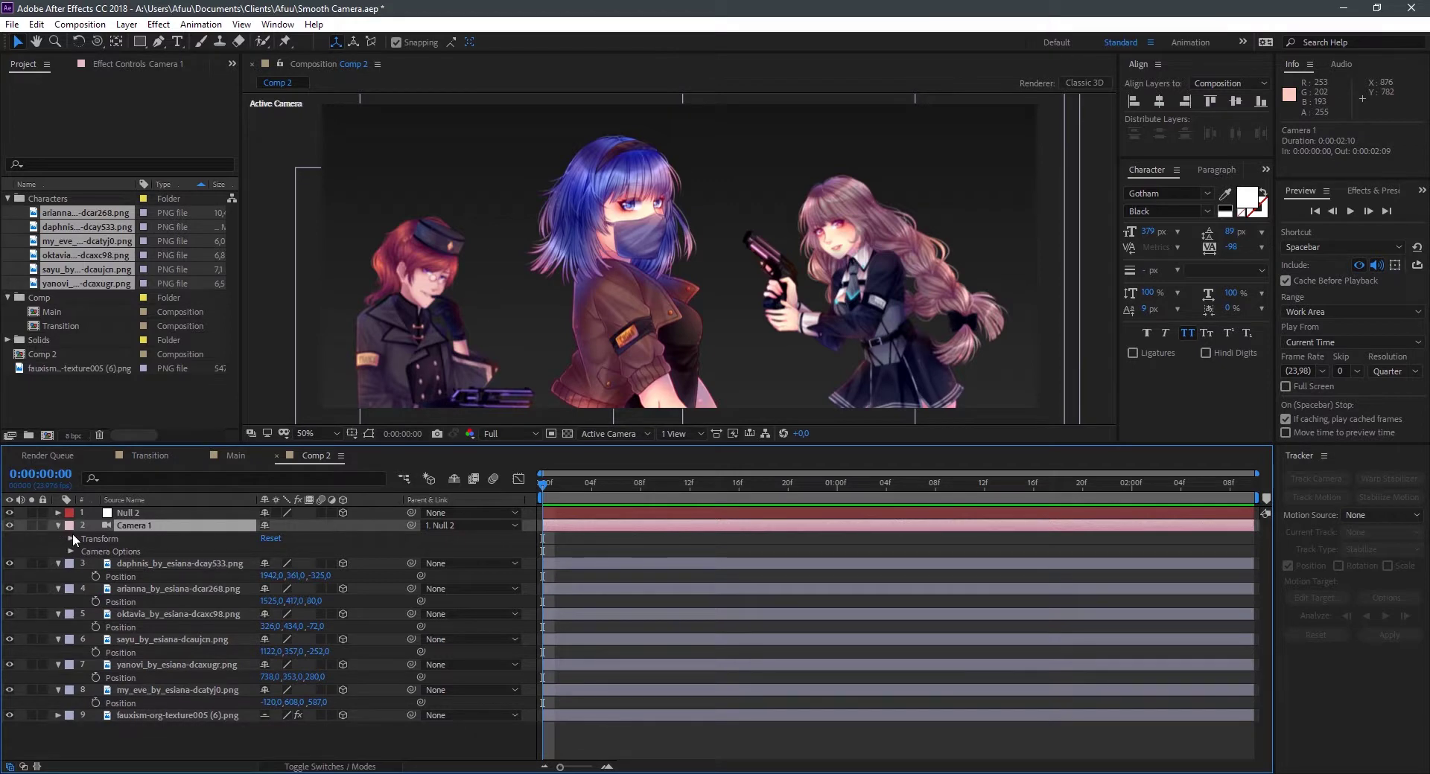
click(71, 539)
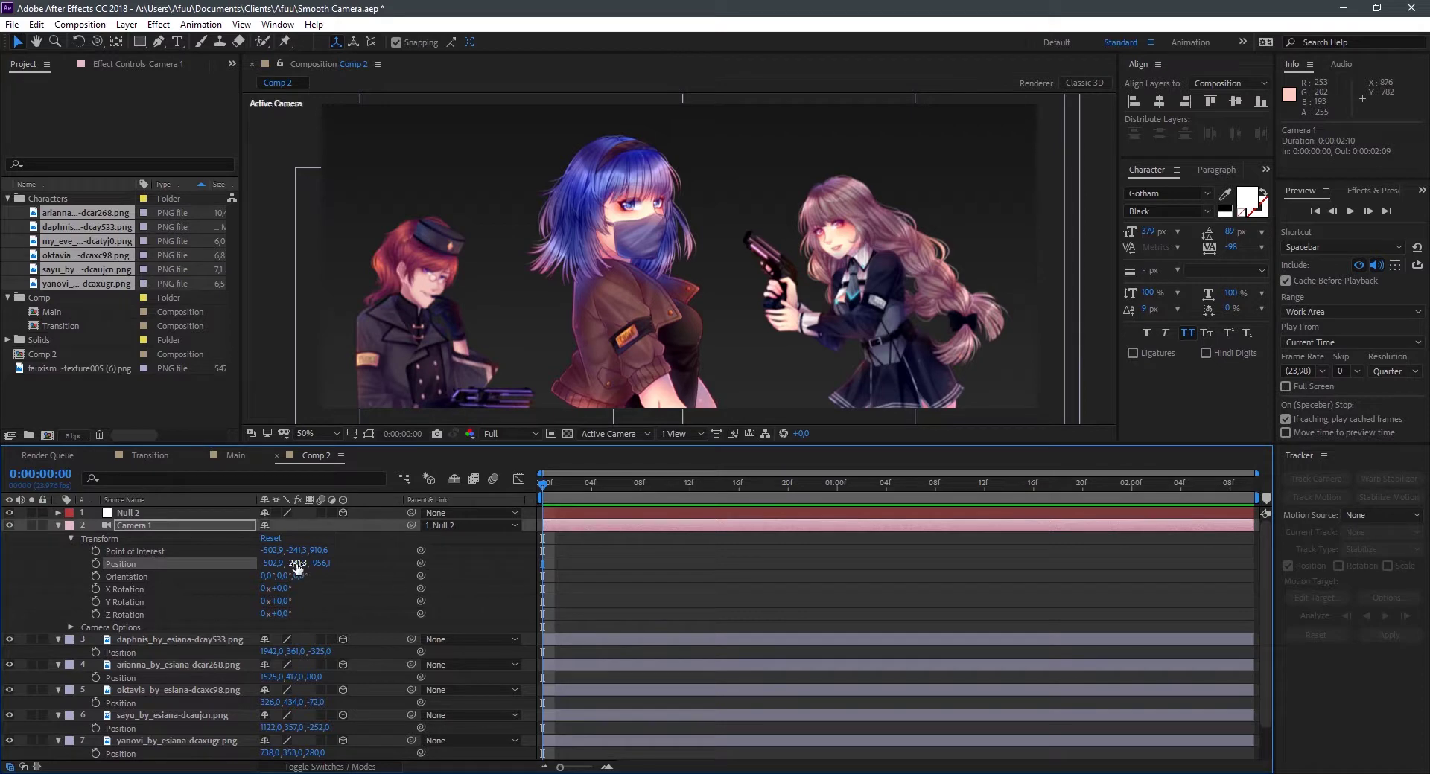
click(175, 551)
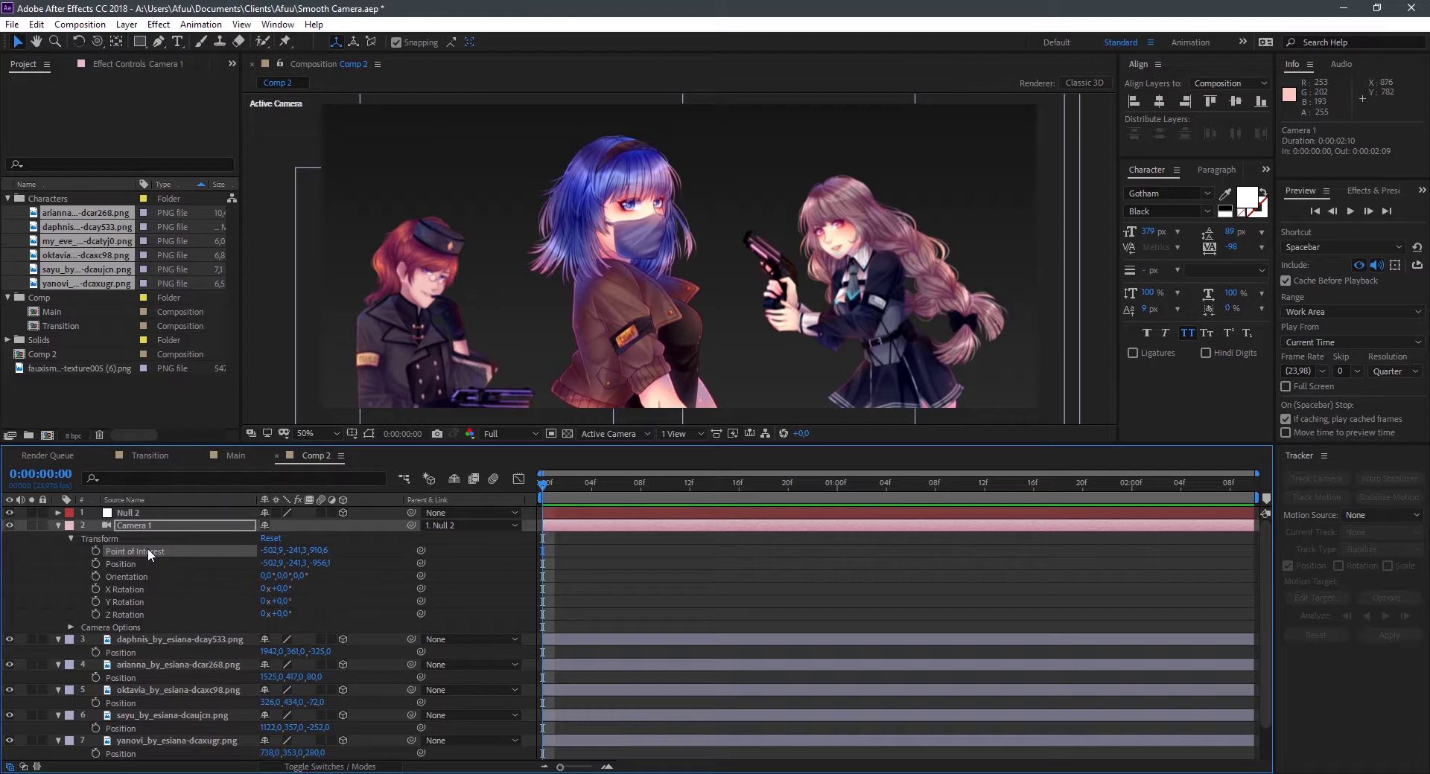
Step: Select Position and Point of Interest and enable both stopwatches at 0:00:00:00
click(124, 565)
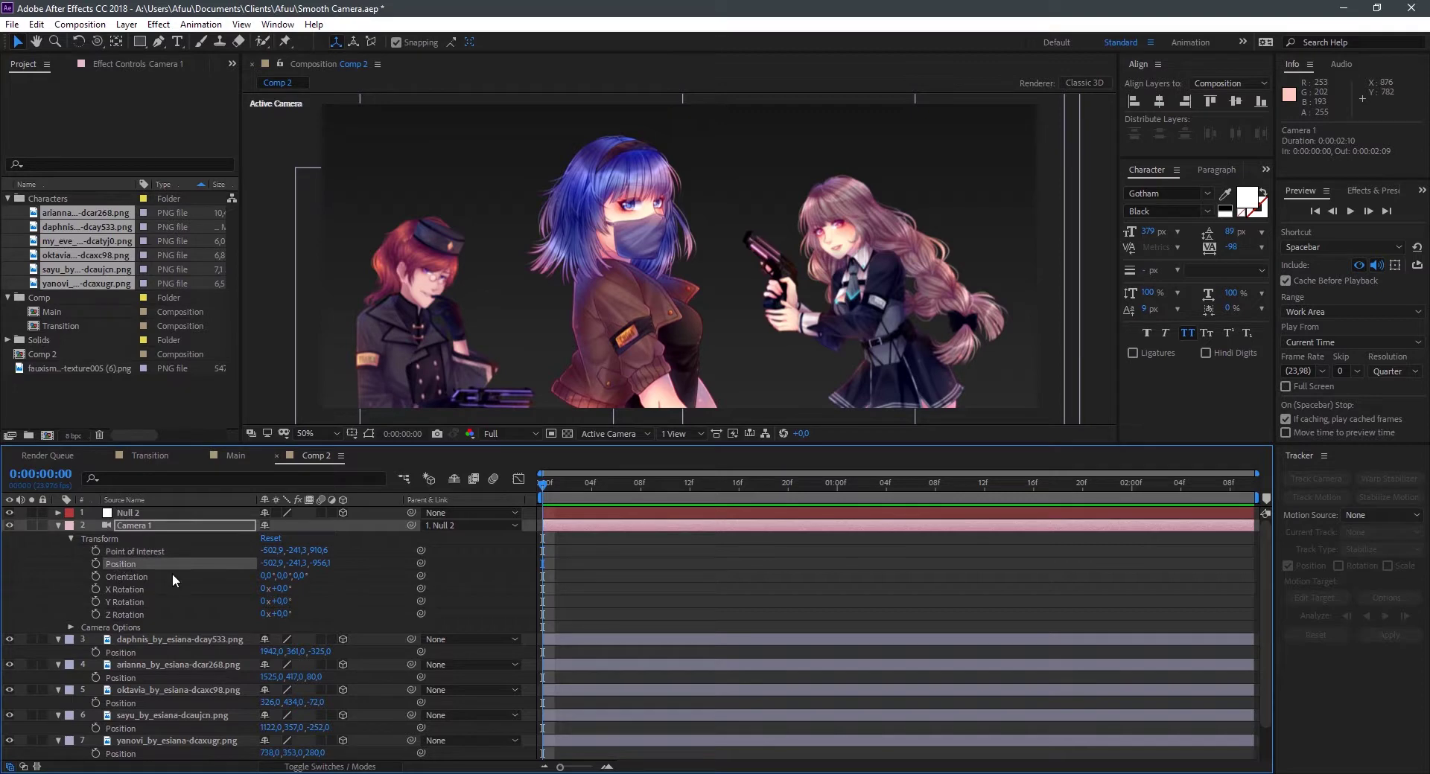
click(134, 552)
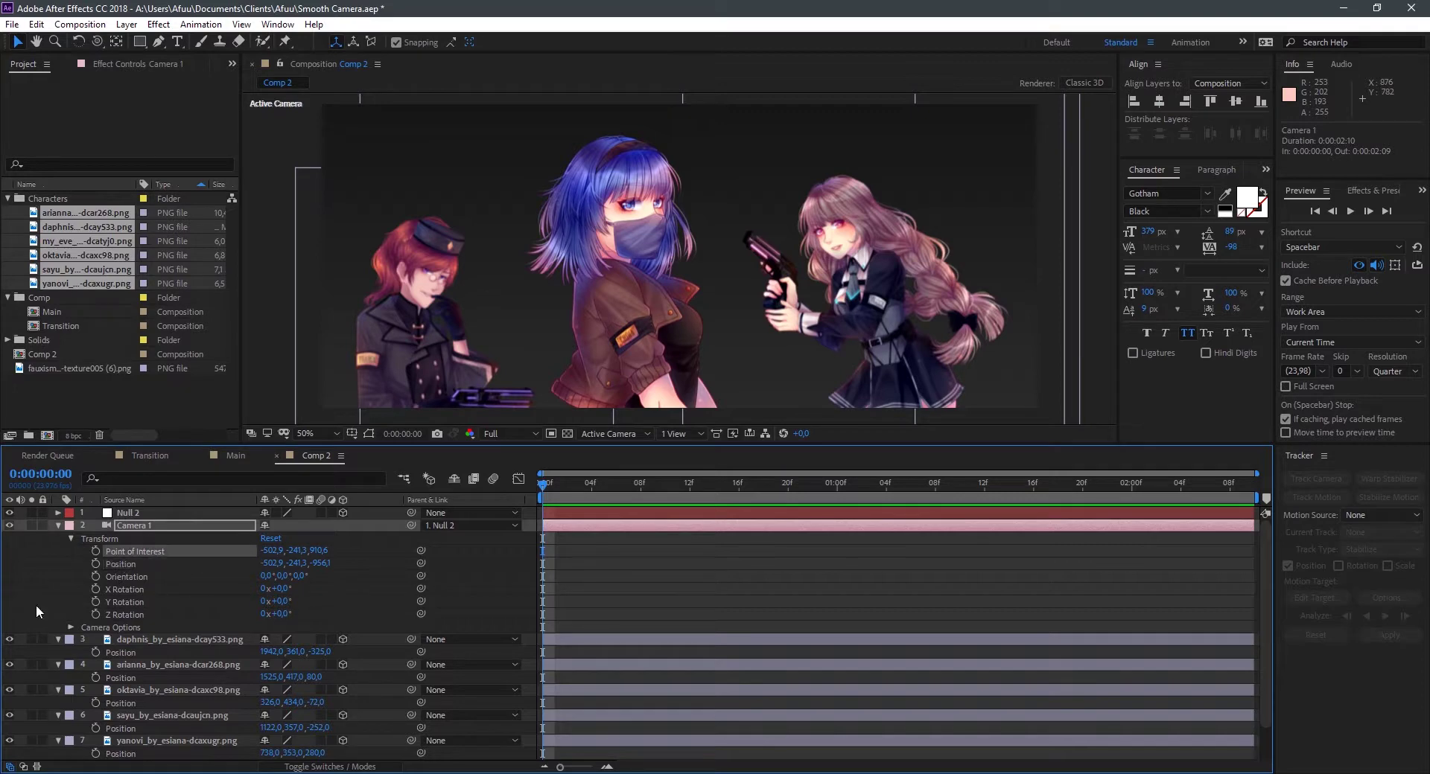
click(95, 552)
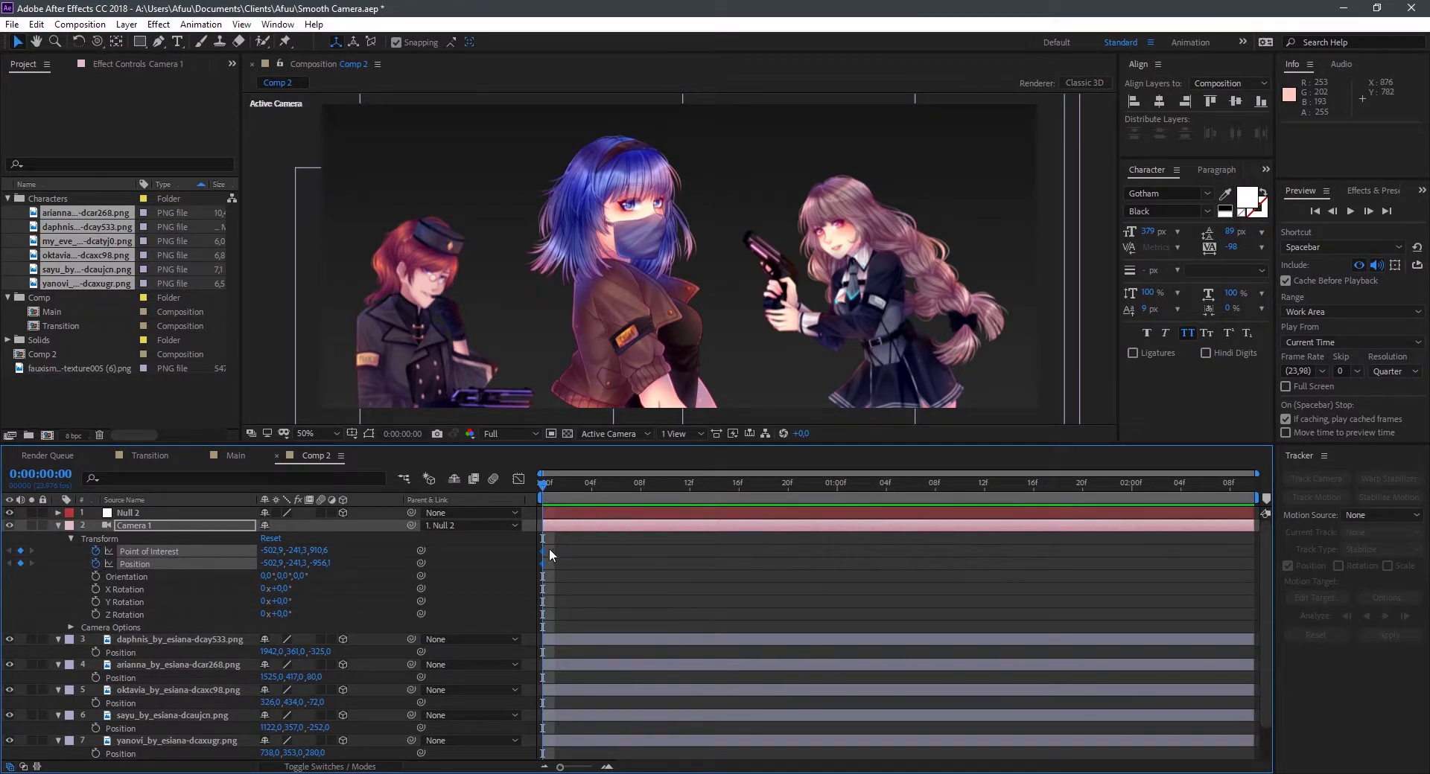
Step: Keyframe Camera 1 sliding sideways at 0:00:00:15, then moving again at 0:00:01:11
key(space)
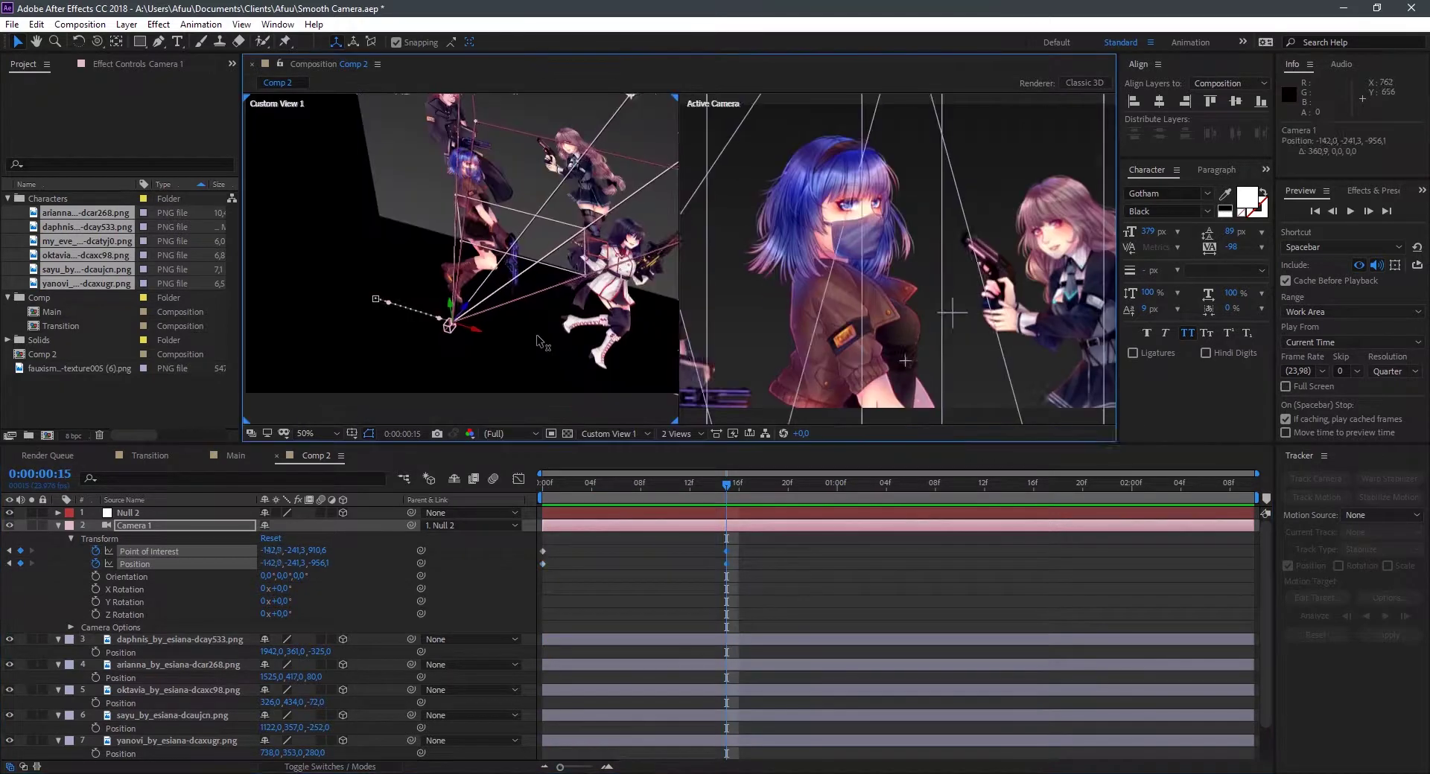
mouse_move(447, 327)
mouse_down()
mouse_move(497, 326)
mouse_move(564, 230)
mouse_move(529, 269)
mouse_up()
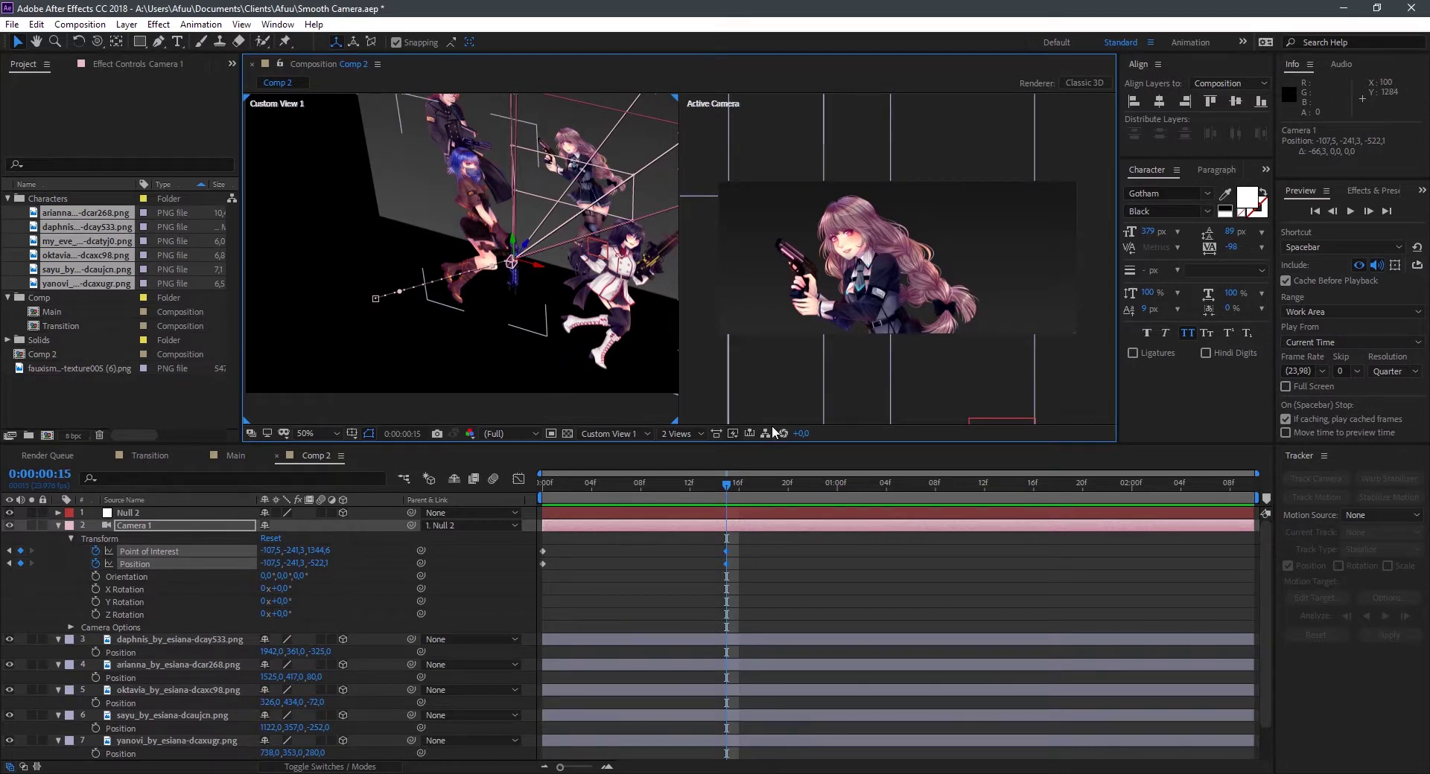
click(726, 483)
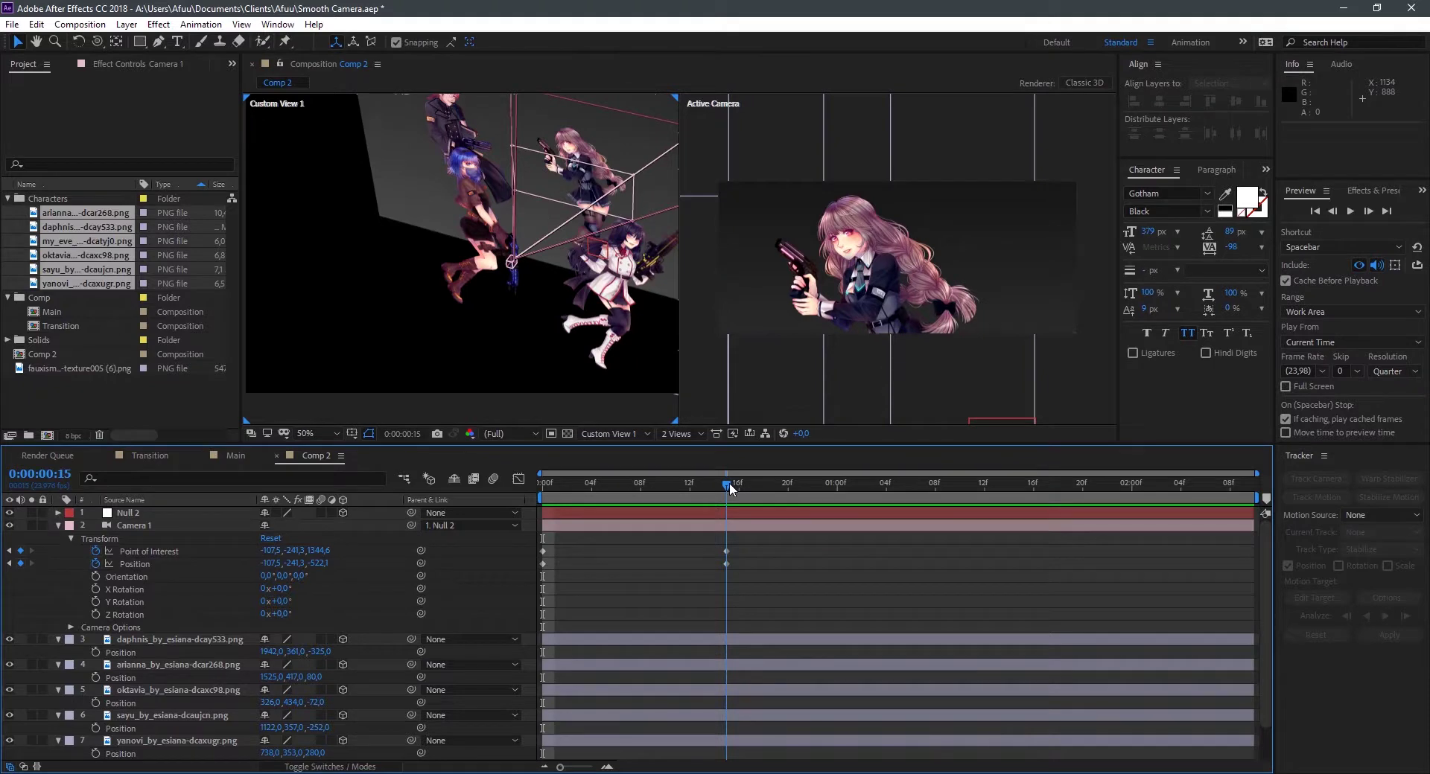
drag(729, 482, 976, 508)
mouse_move(512, 262)
mouse_down()
mouse_move(607, 276)
mouse_move(536, 373)
mouse_up()
click(1043, 581)
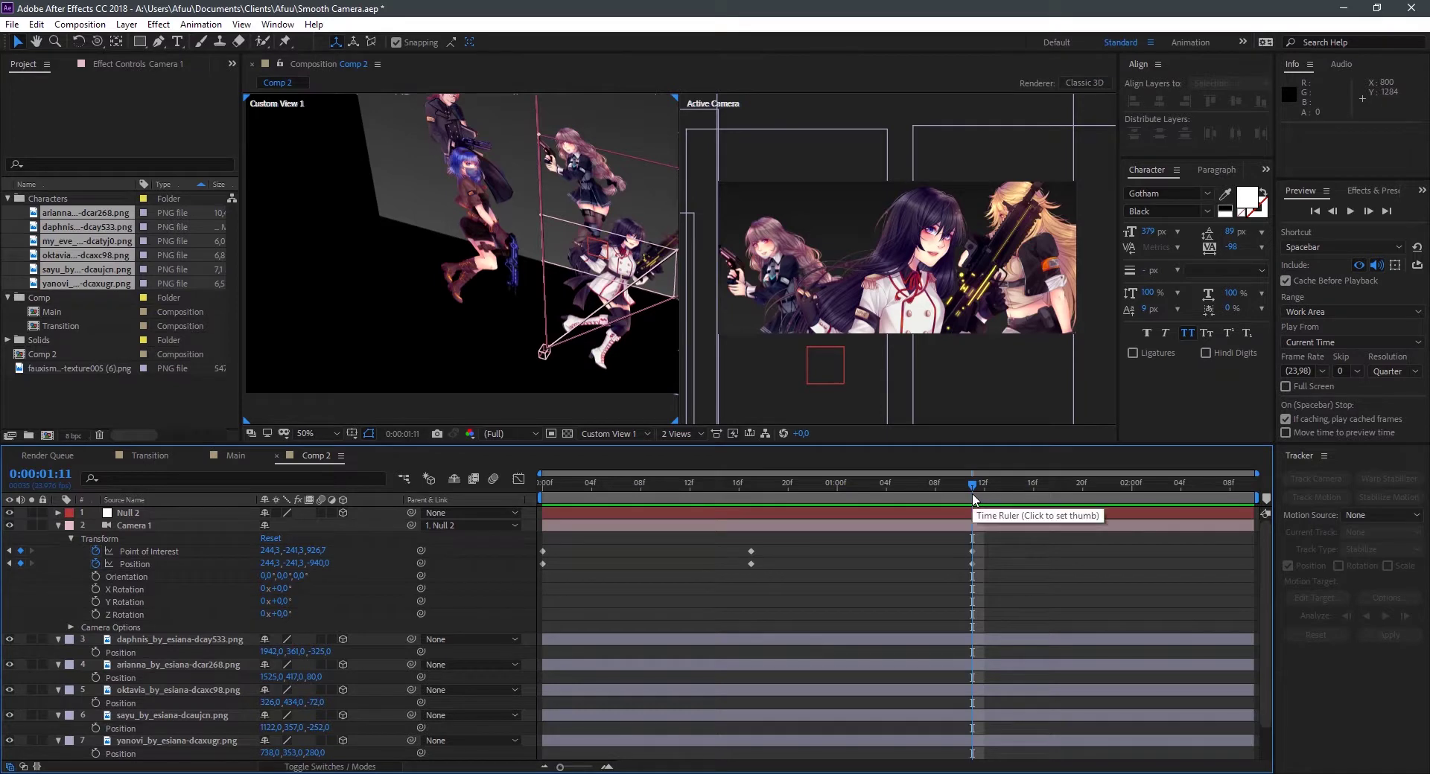
Step: Slide the camera right and adjust its depth at 0:00:02:09, then return to the start
mouse_move(986, 486)
mouse_down()
mouse_move(1172, 498)
mouse_move(1242, 486)
mouse_up()
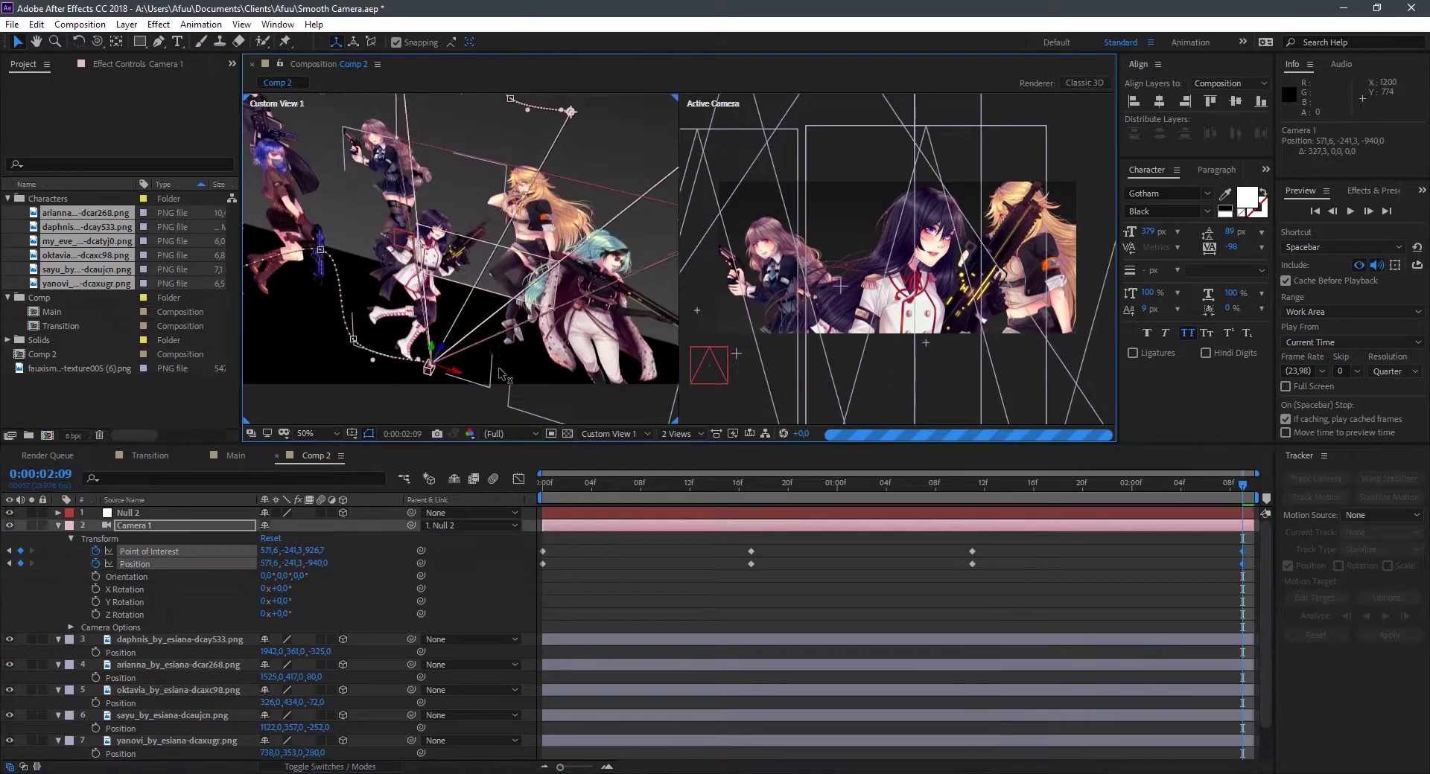
drag(543, 351, 447, 357)
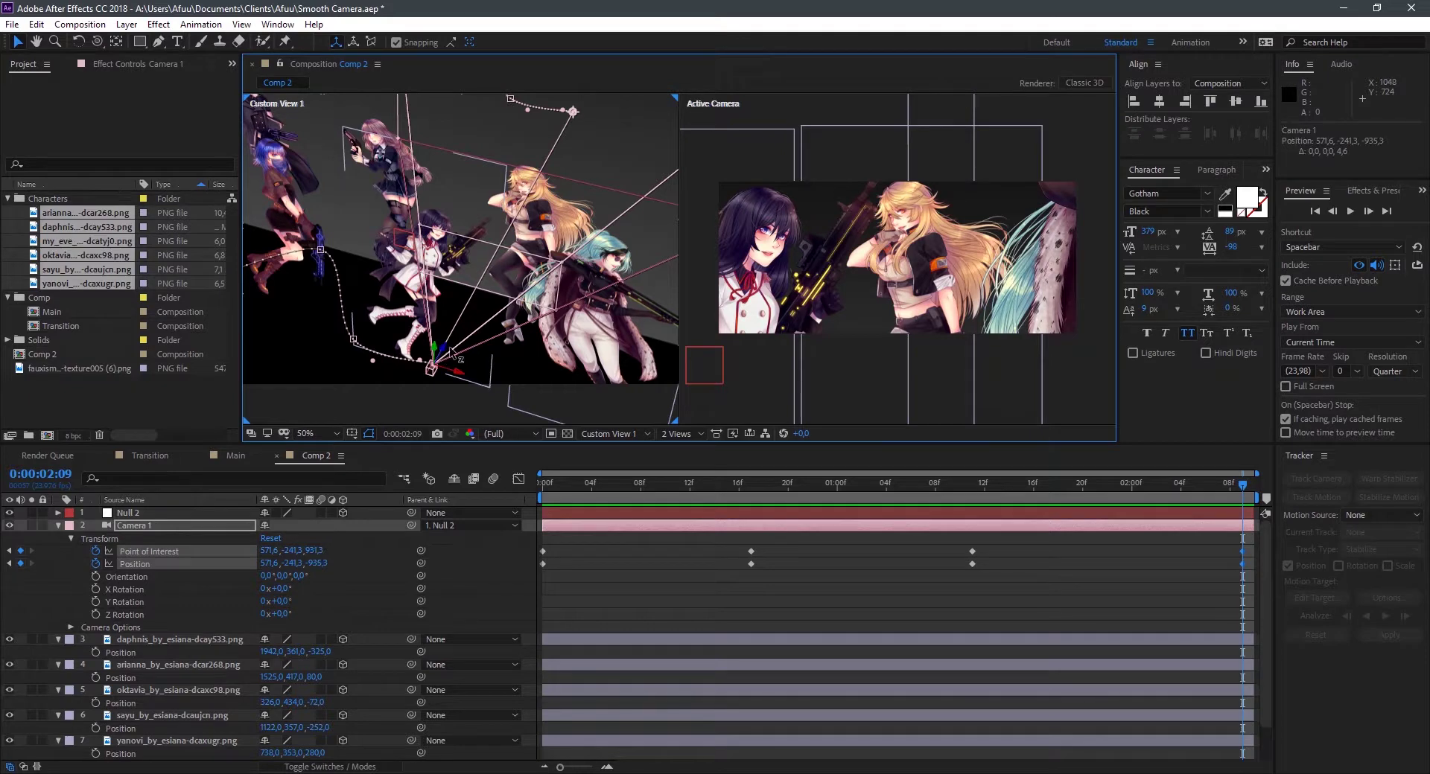
drag(442, 359, 452, 344)
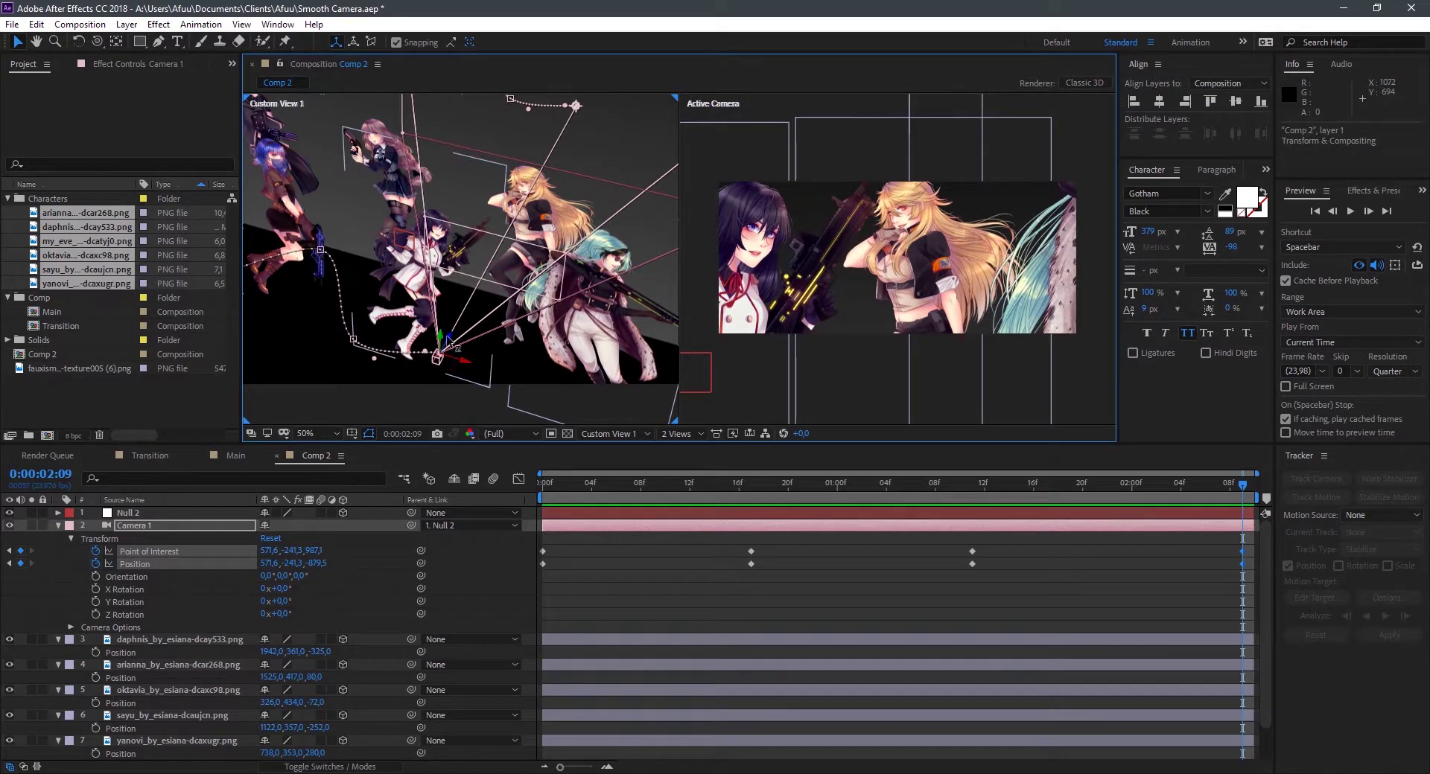
click(606, 610)
key(Home)
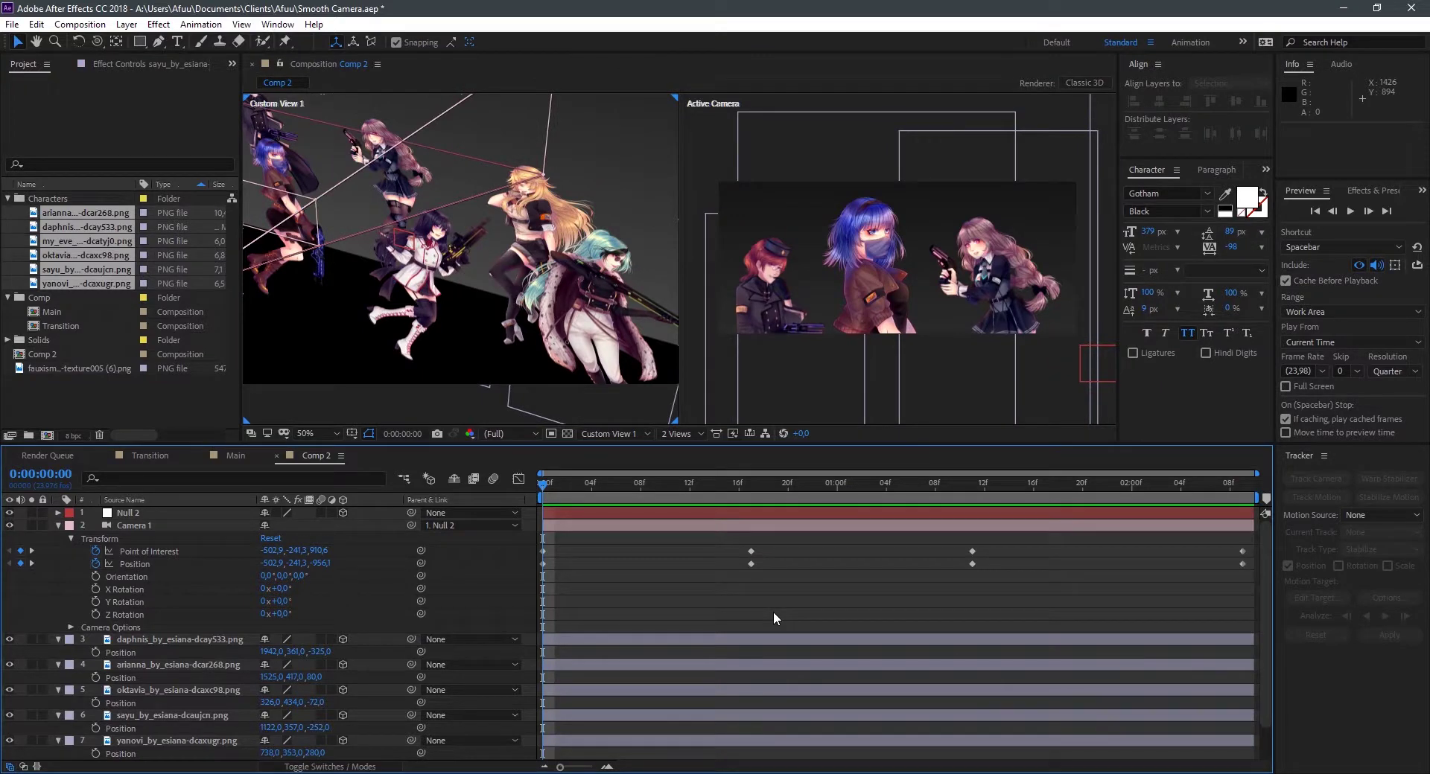
Step: Preview the camera move, scrub to frame 16, then go back to 0:00:00:00
key(space)
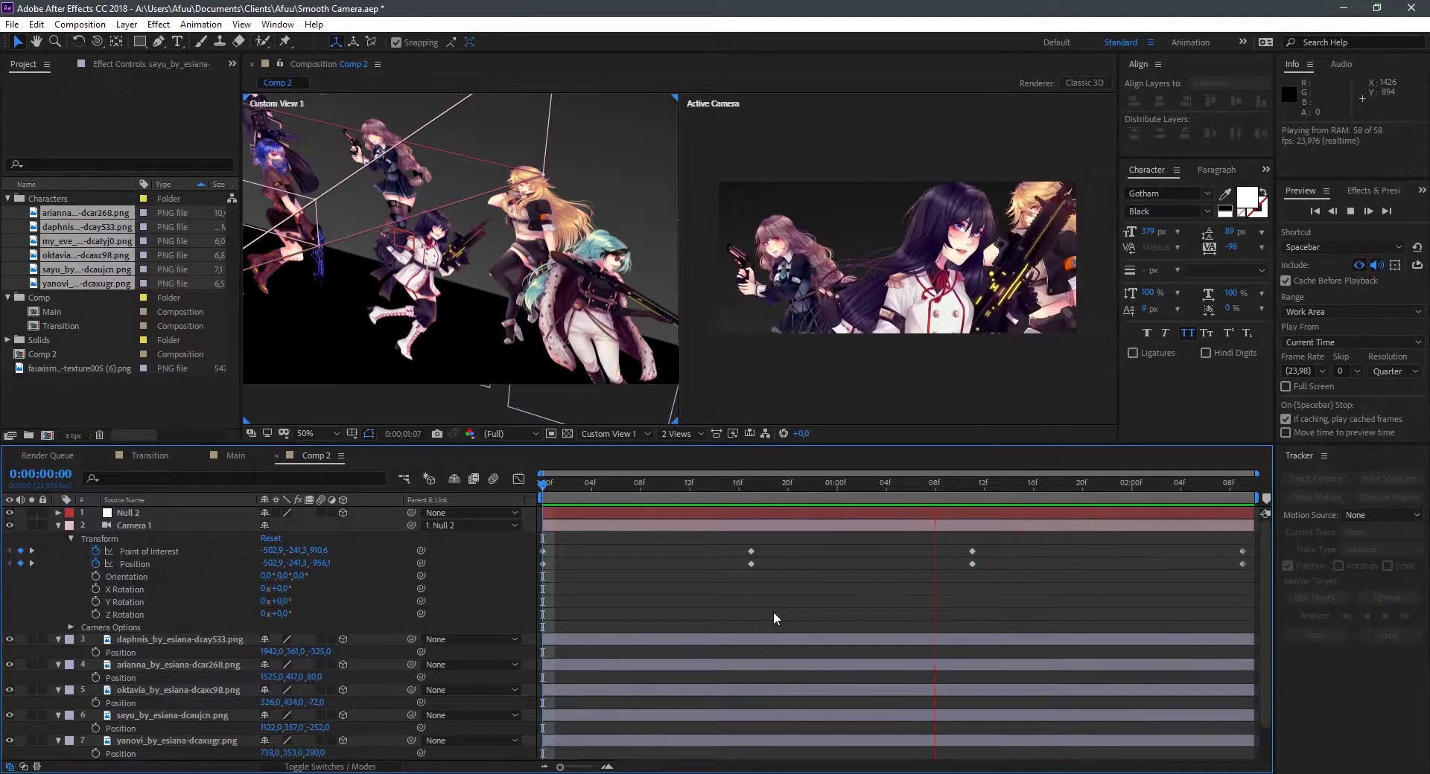
key(space)
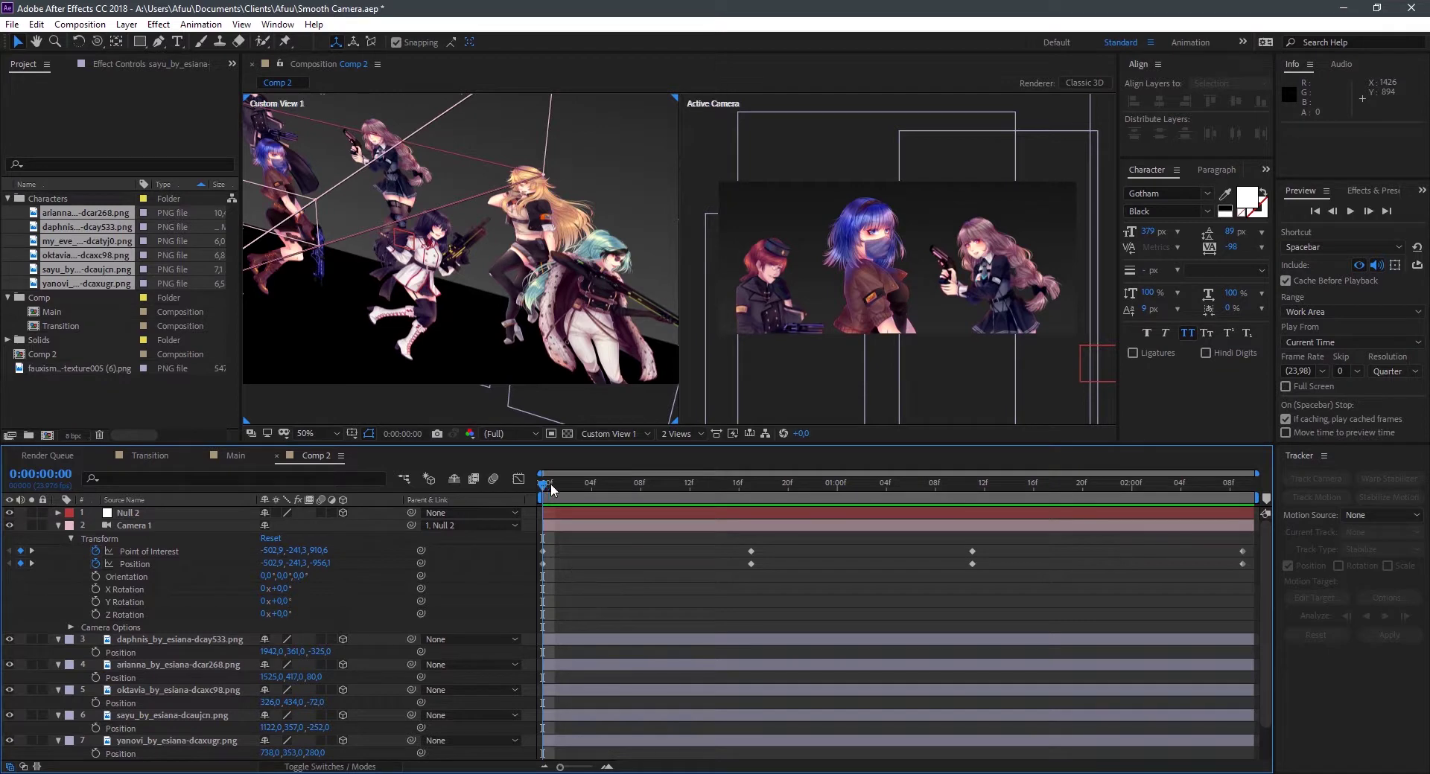
drag(551, 484, 736, 498)
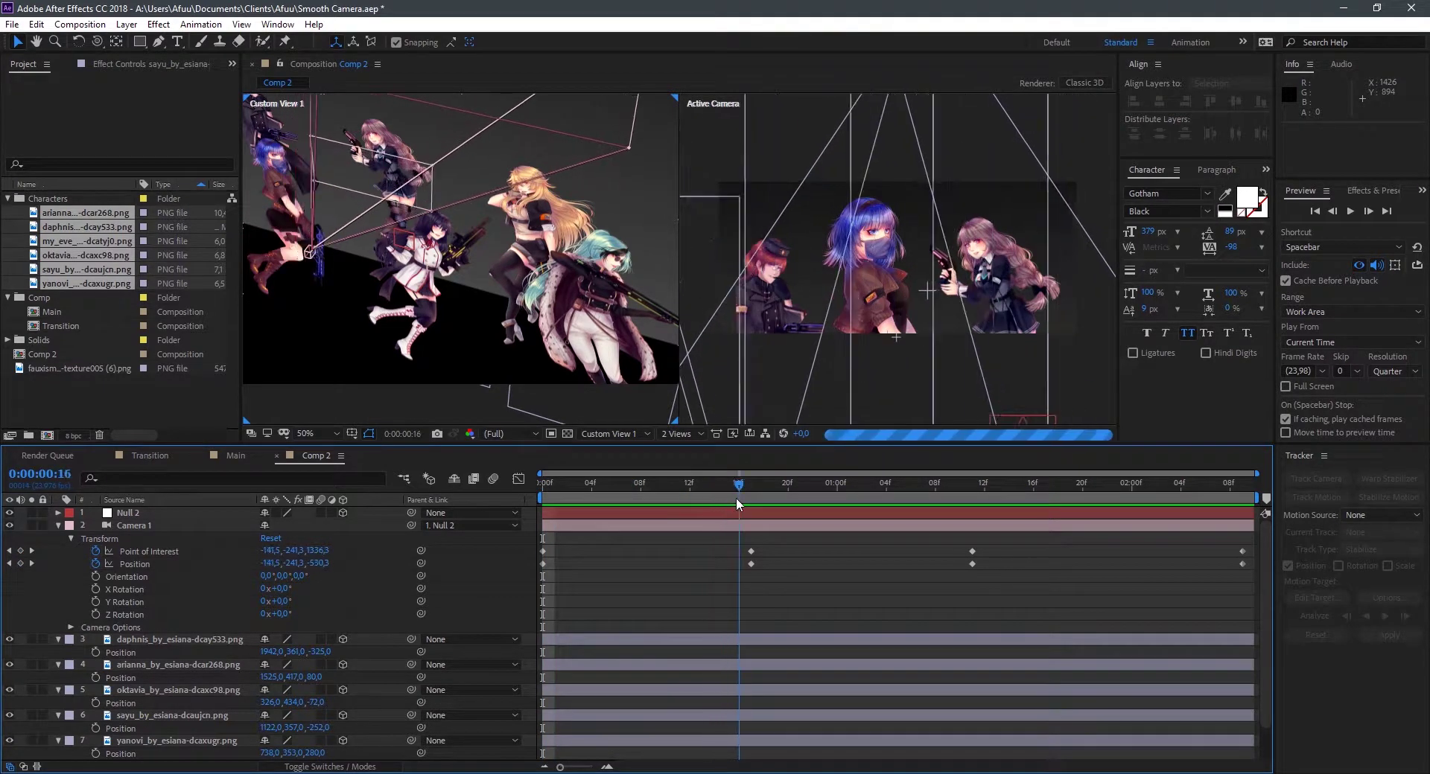
key(Home)
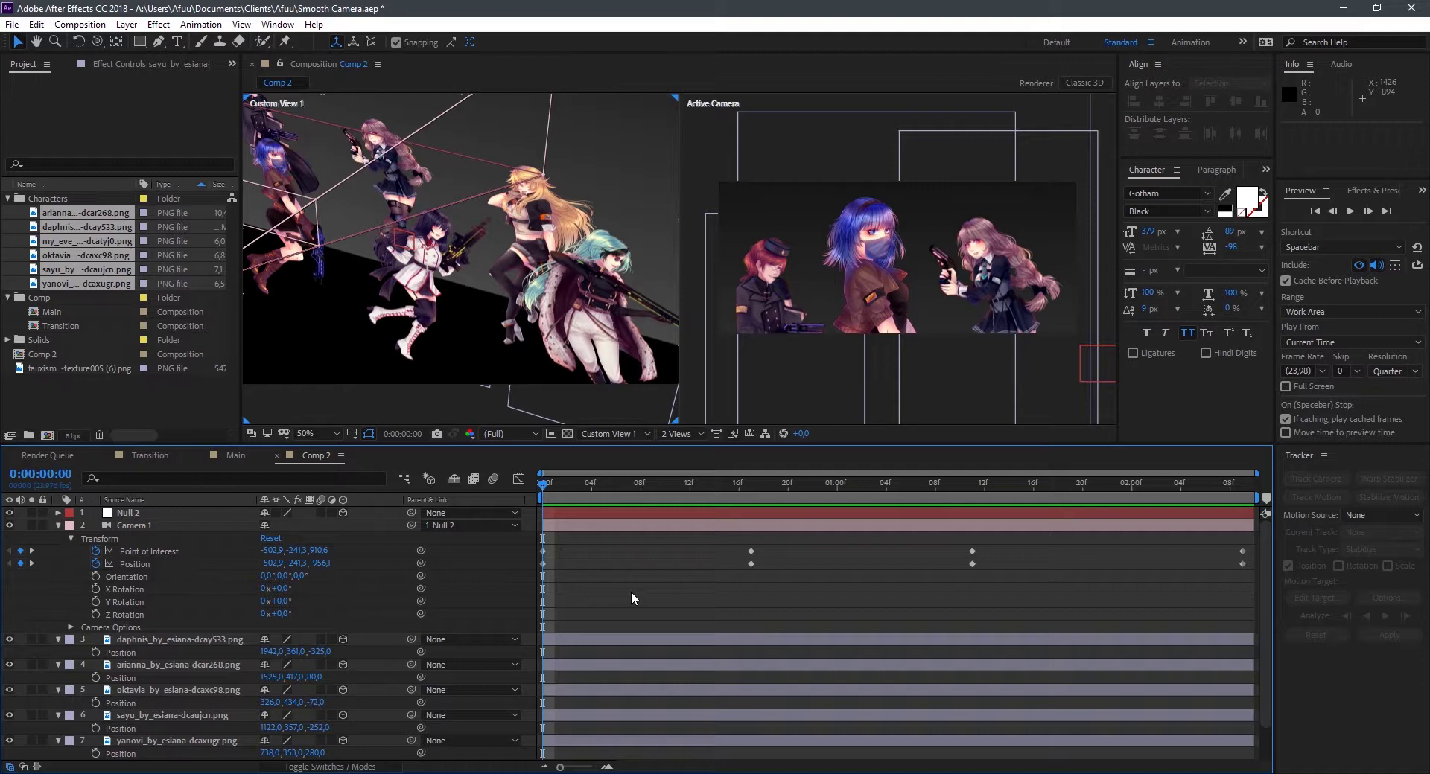
Step: Select every Camera 1 Point of Interest and Position keyframe and apply Easy Ease (F9)
drag(1250, 539, 539, 584)
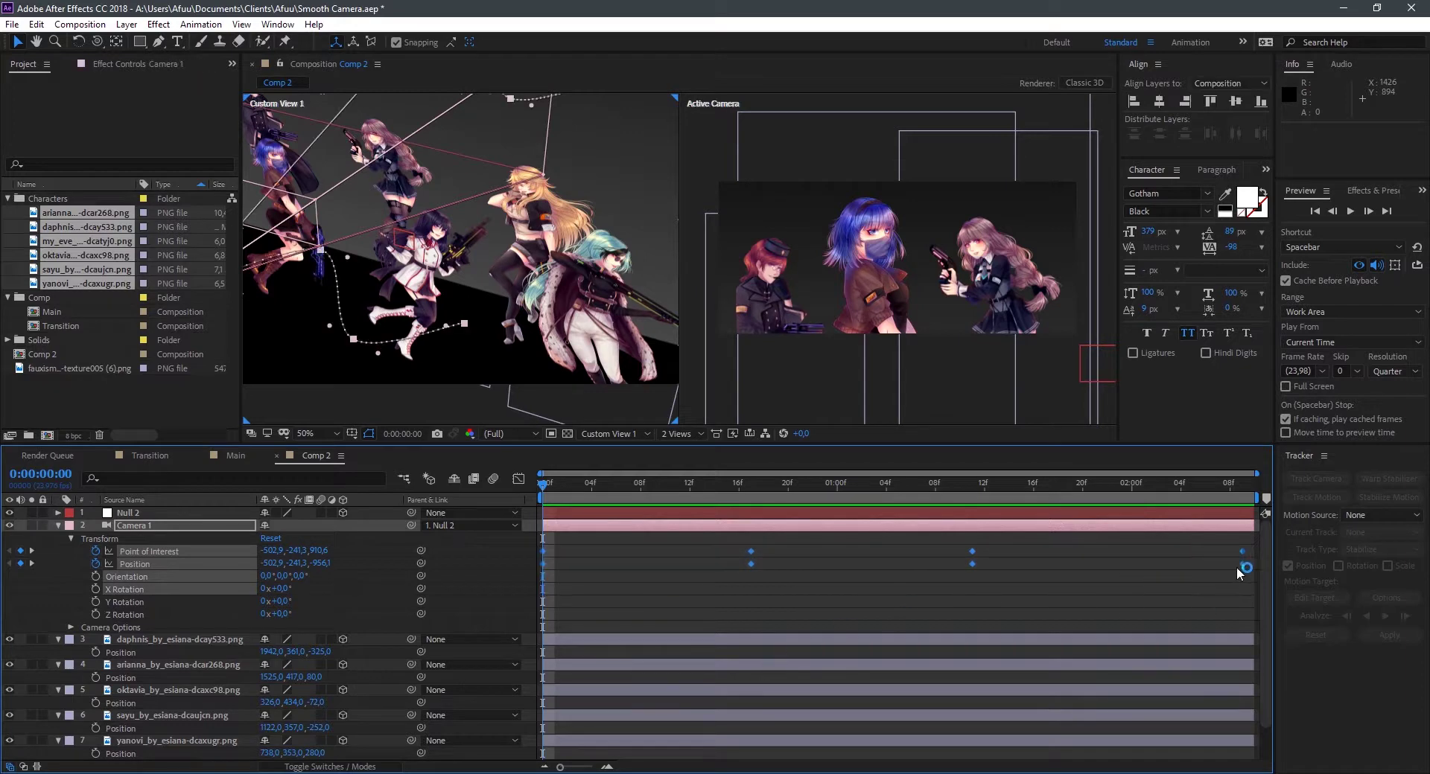
drag(1253, 534, 991, 638)
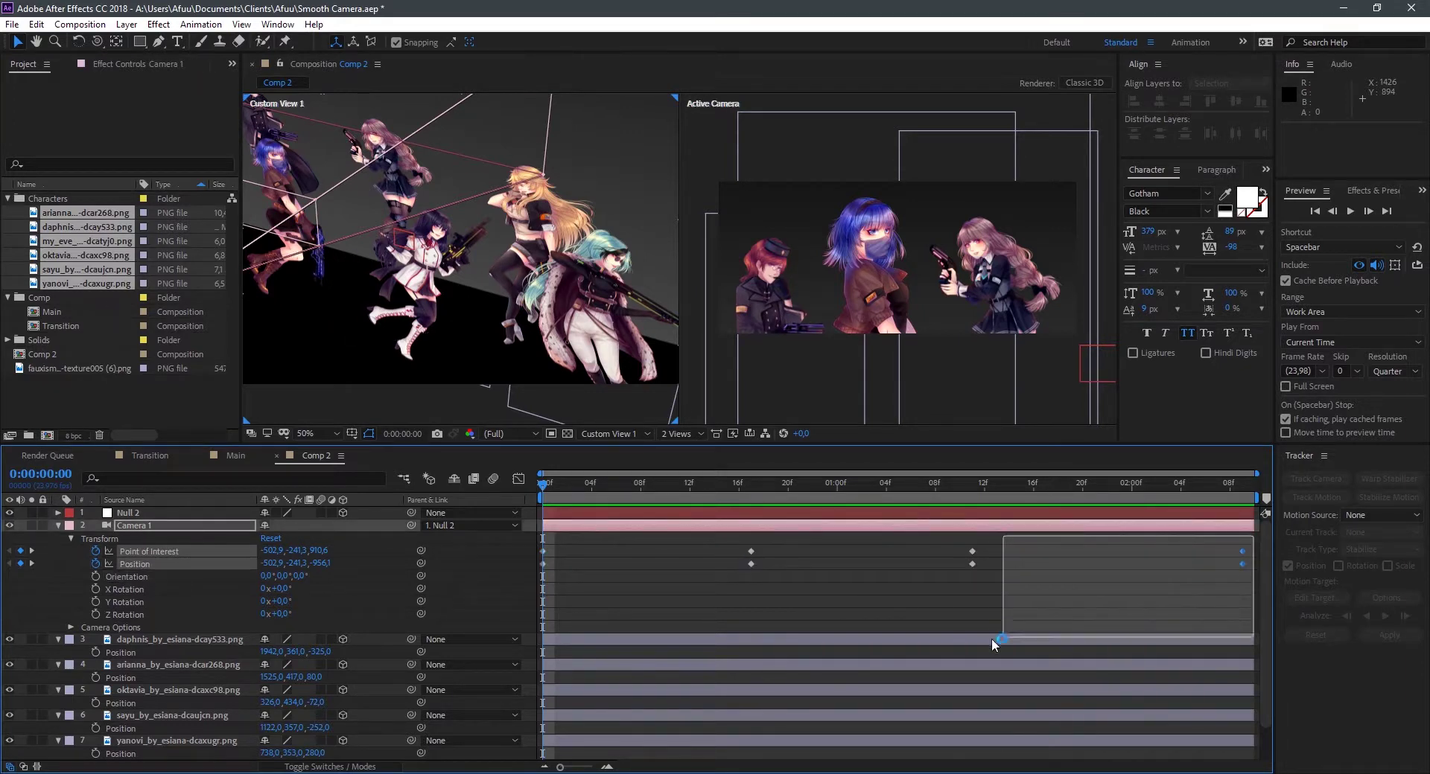
drag(990, 638, 654, 609)
key(F9)
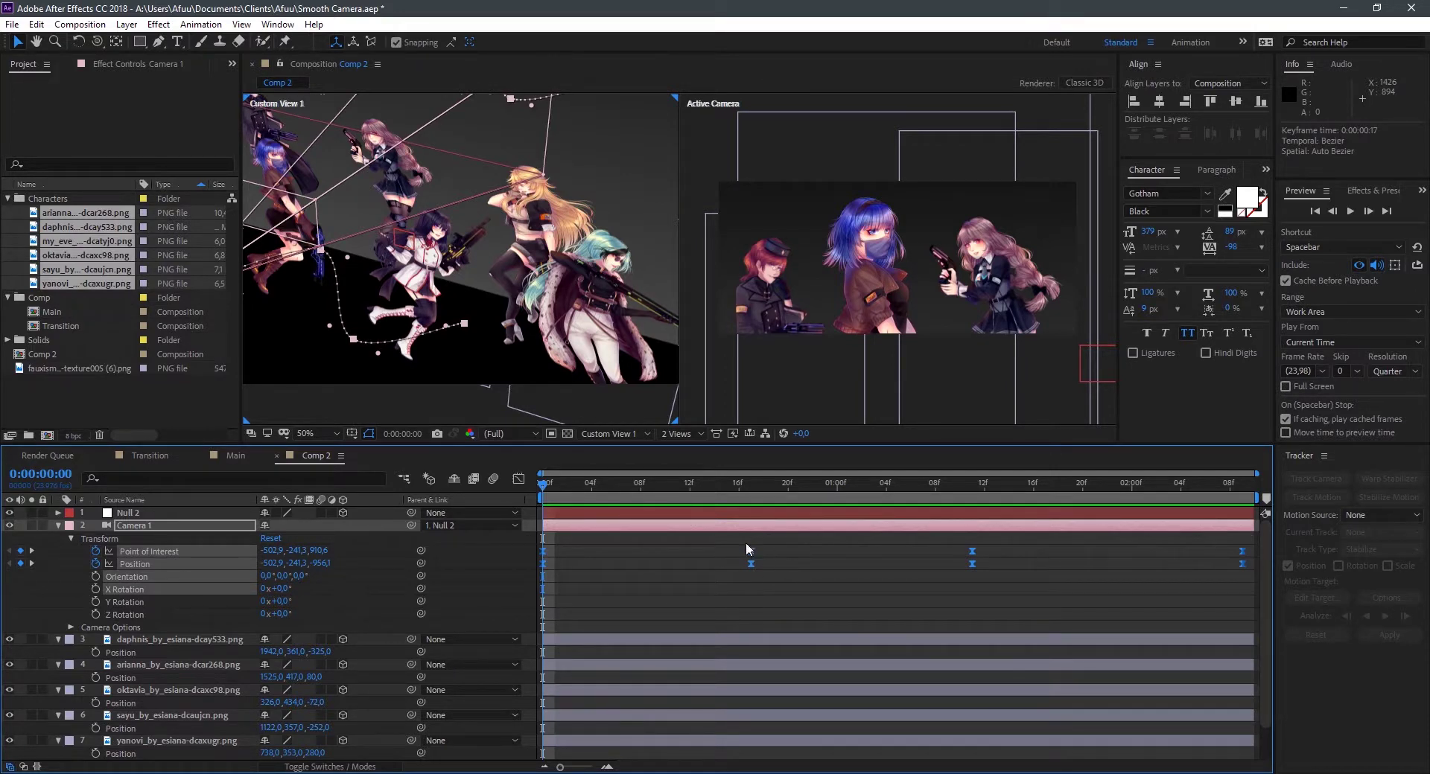
Step: Show Camera 1's keyframes in the Graph Editor and preview the move up to 0:00:01:11
click(518, 480)
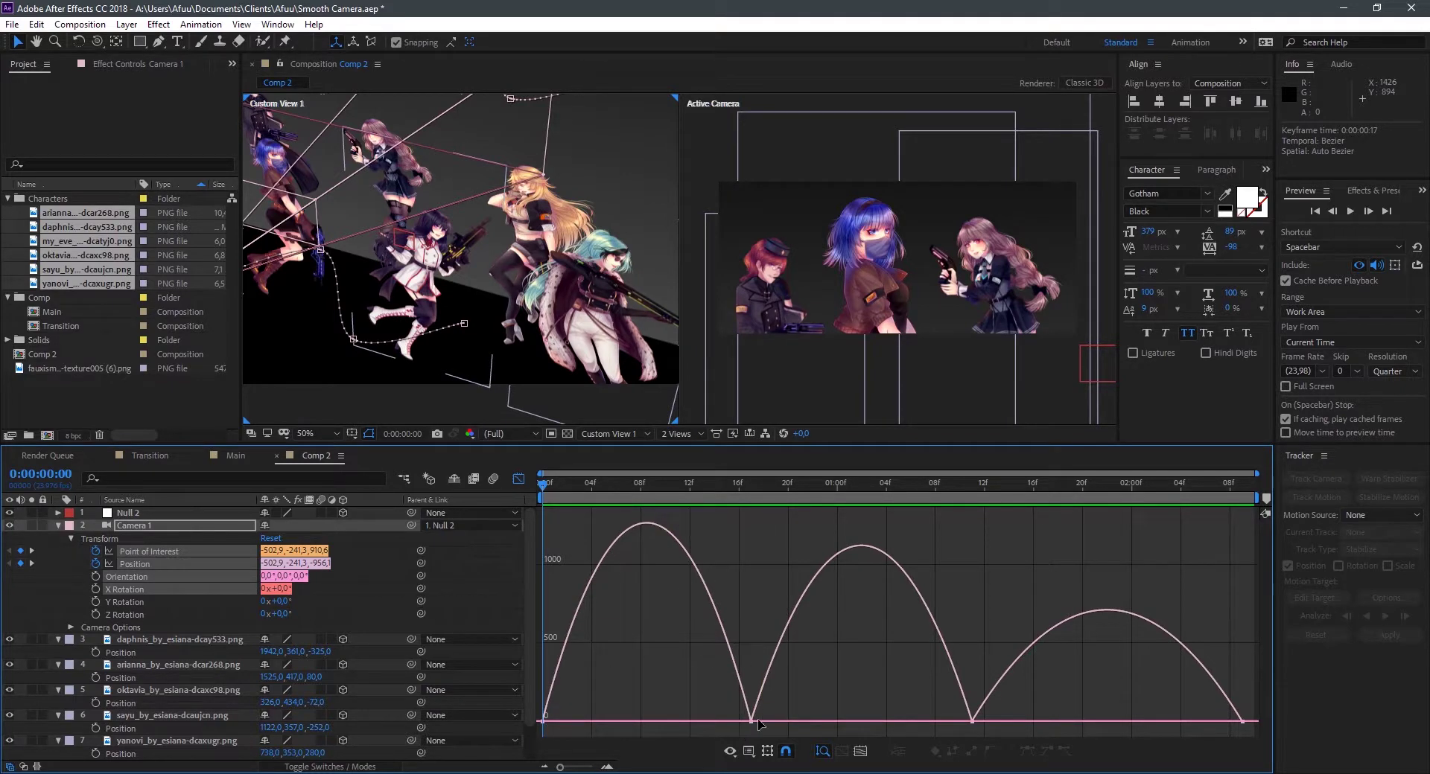
key(space)
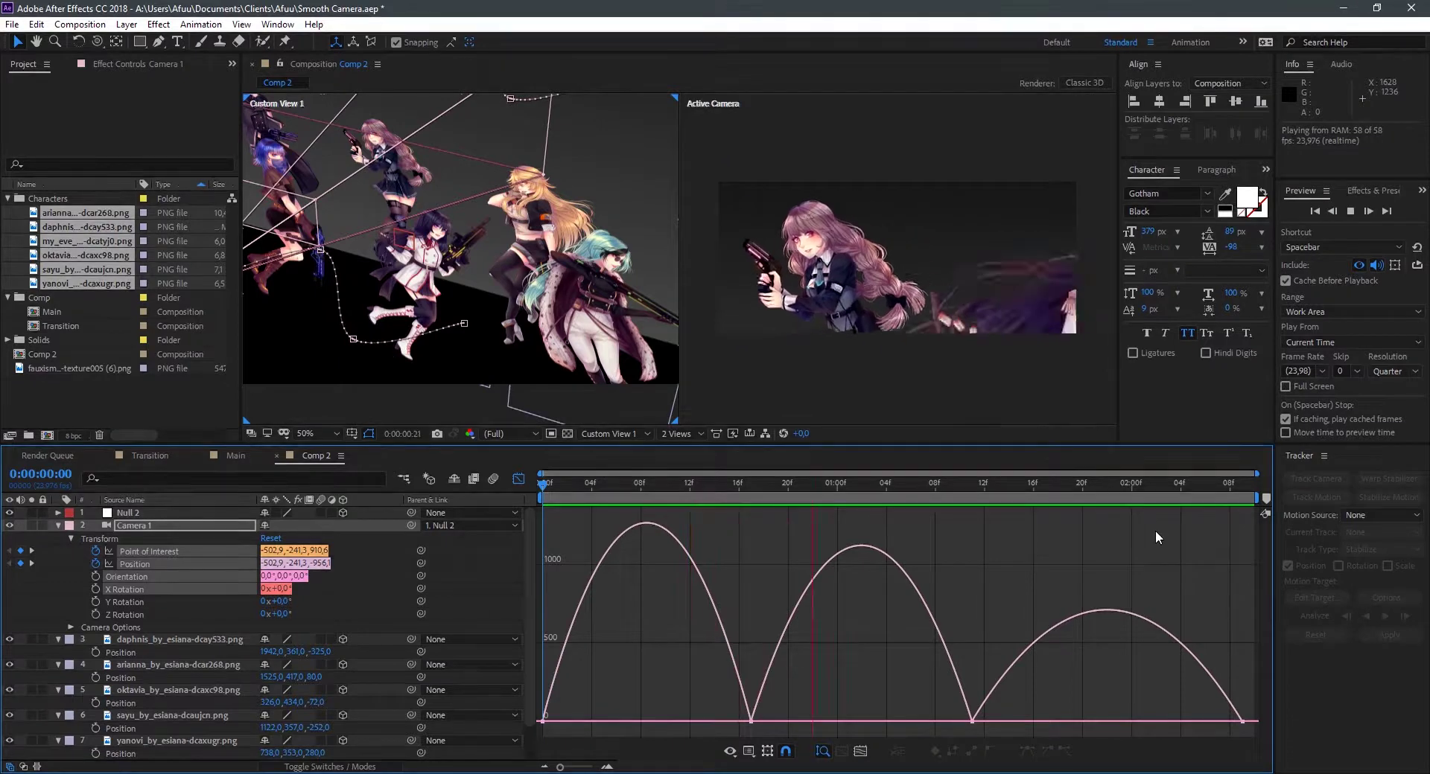
drag(628, 498, 761, 515)
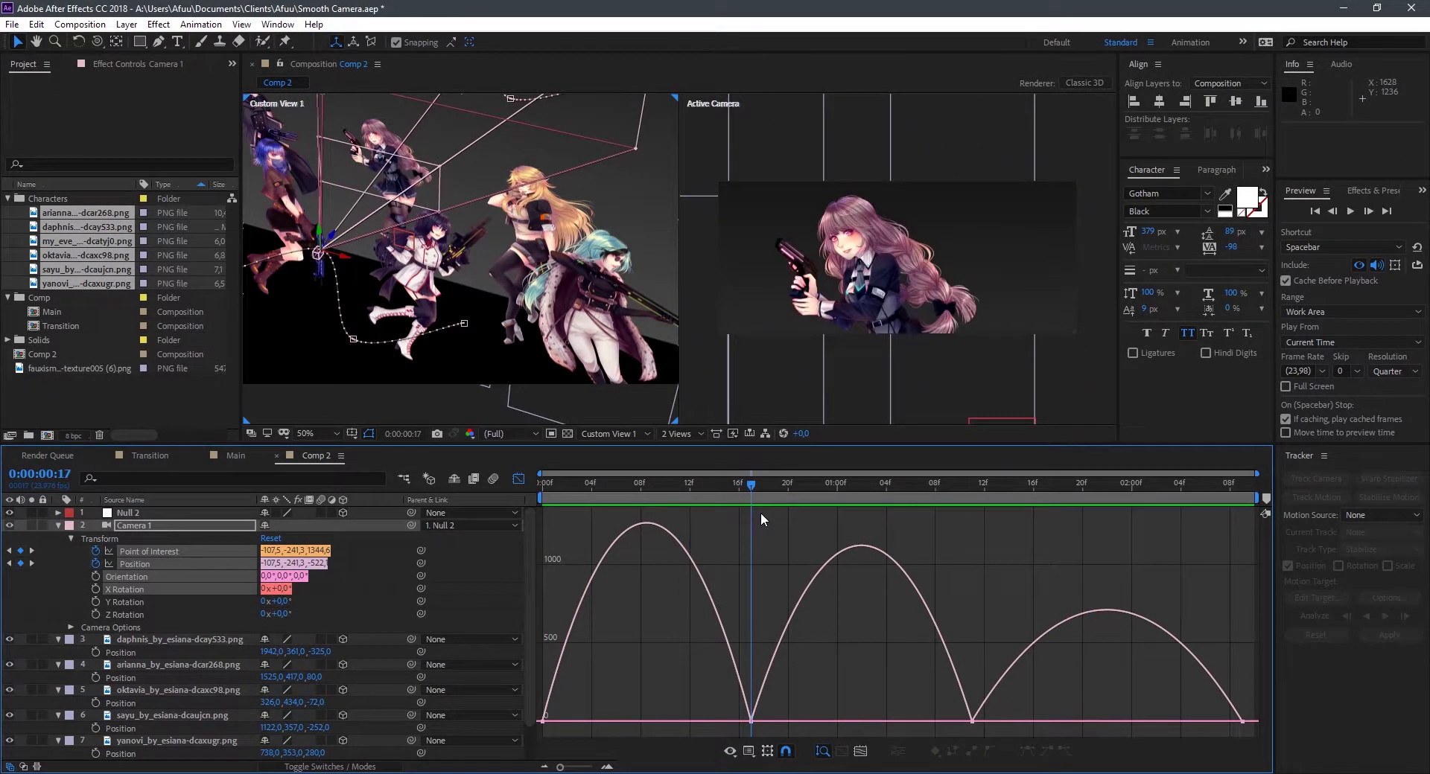
mouse_move(761, 513)
mouse_down()
mouse_move(977, 539)
mouse_move(543, 548)
mouse_move(752, 576)
mouse_up()
Step: Raise the camera speed at the 0:00:00:17 Position keyframe, then return to the start
drag(717, 704, 1003, 741)
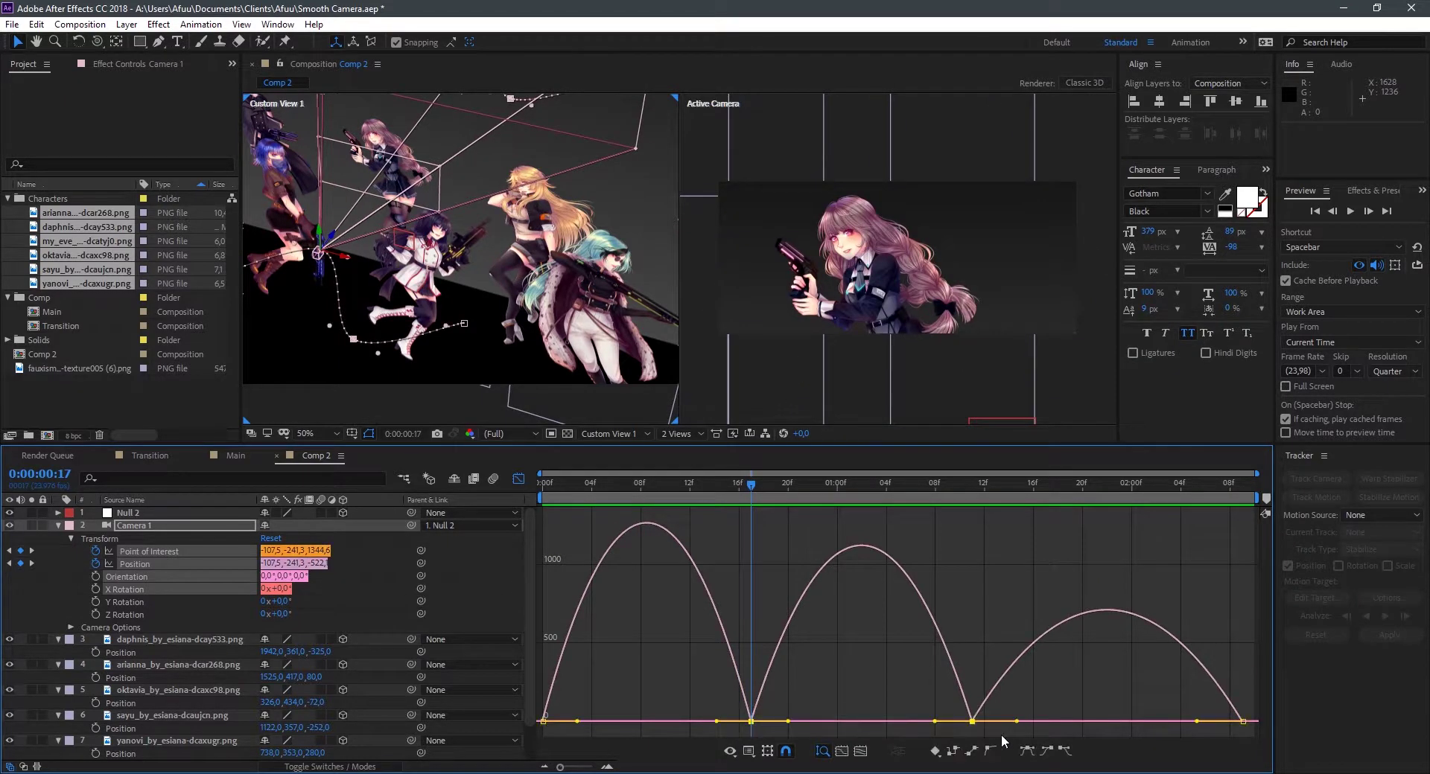
drag(751, 721, 756, 700)
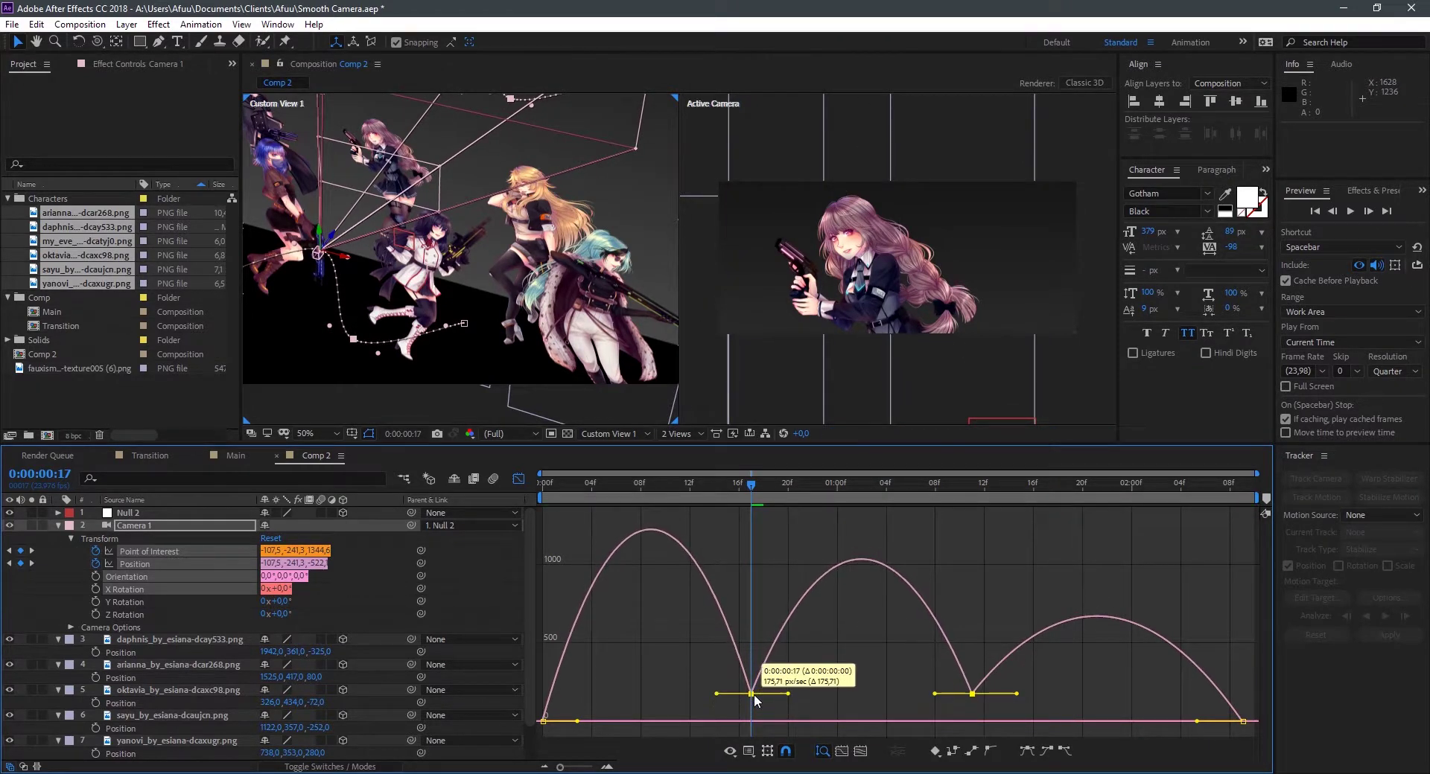
click(1210, 565)
key(Home)
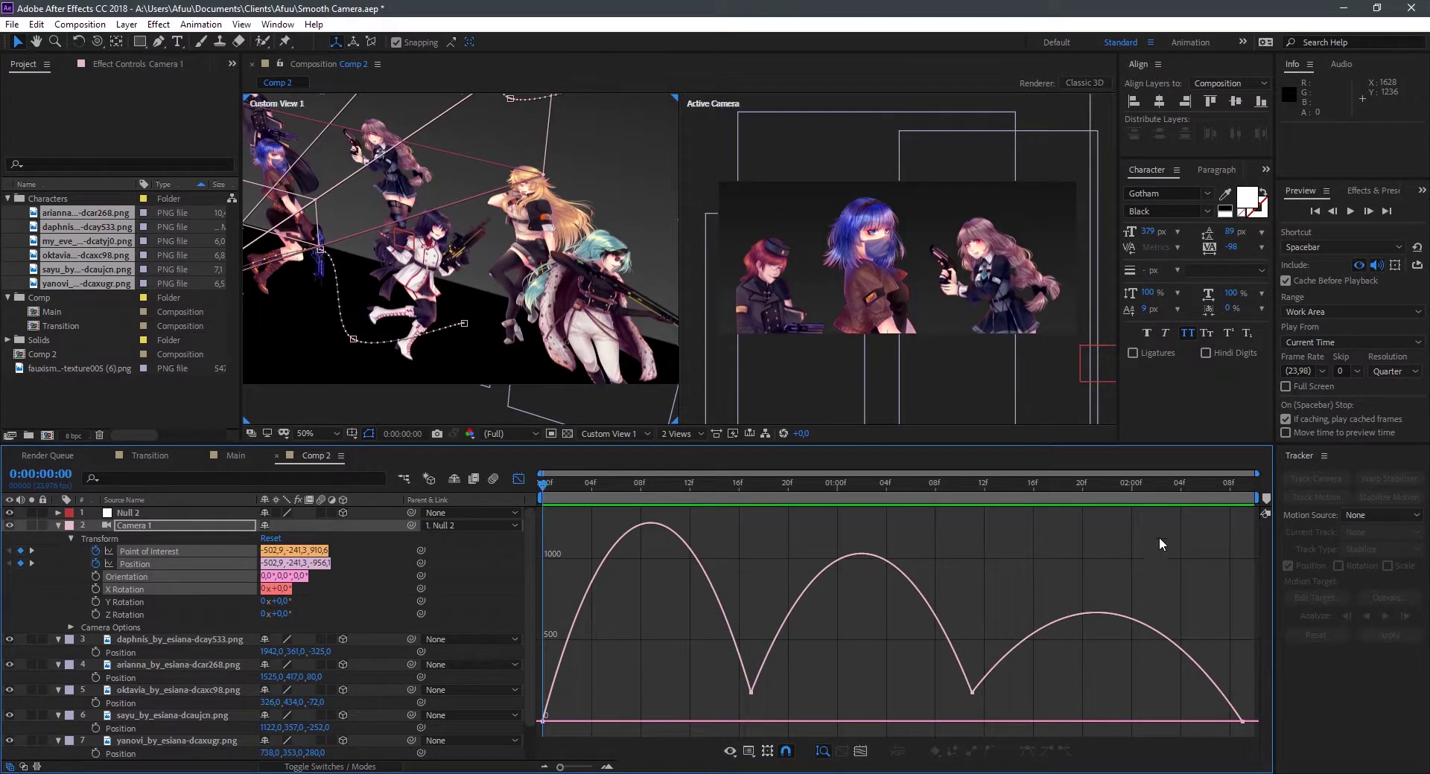
Step: Try stretching the first speed keyframe's influence, undo it, and select all speed keyframes
click(543, 723)
drag(581, 721, 600, 721)
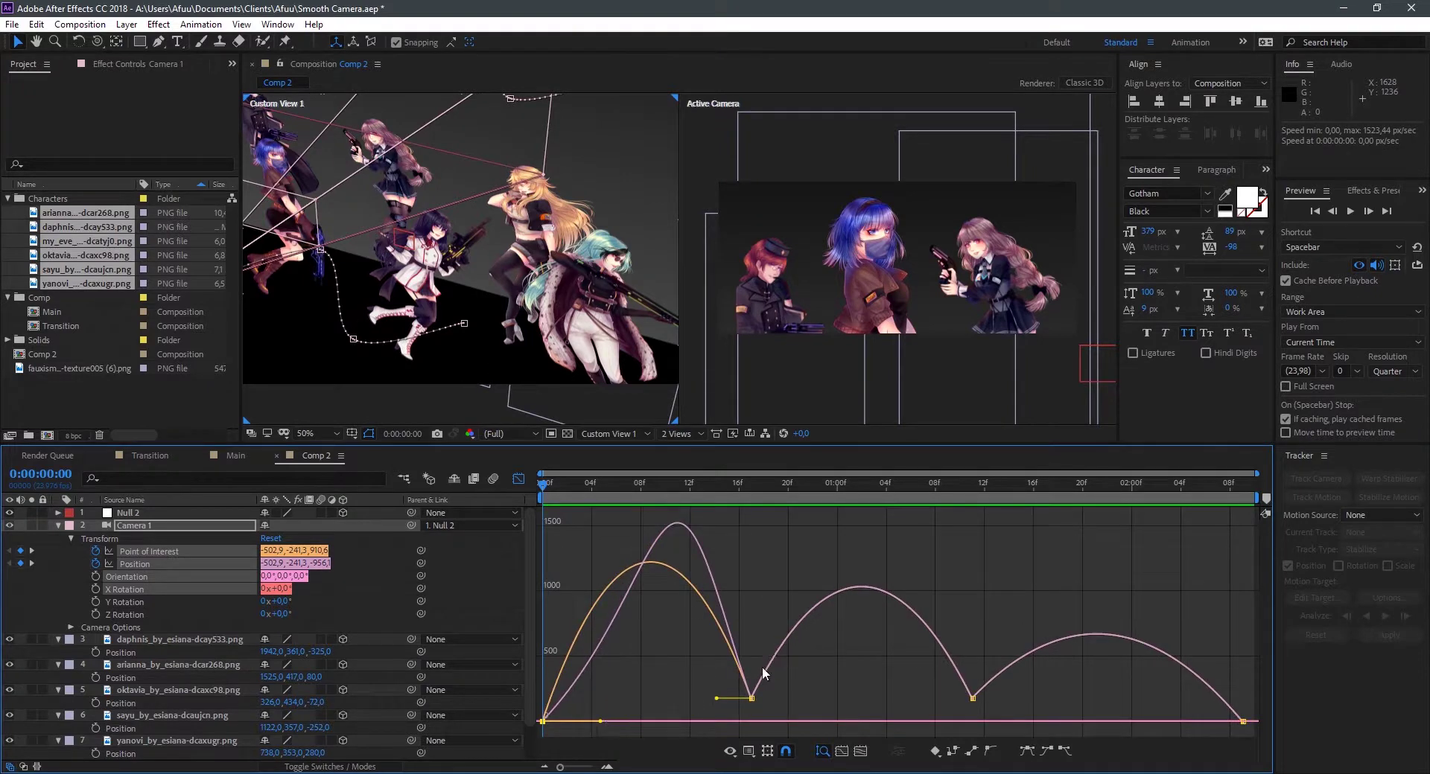
key(ctrl+z)
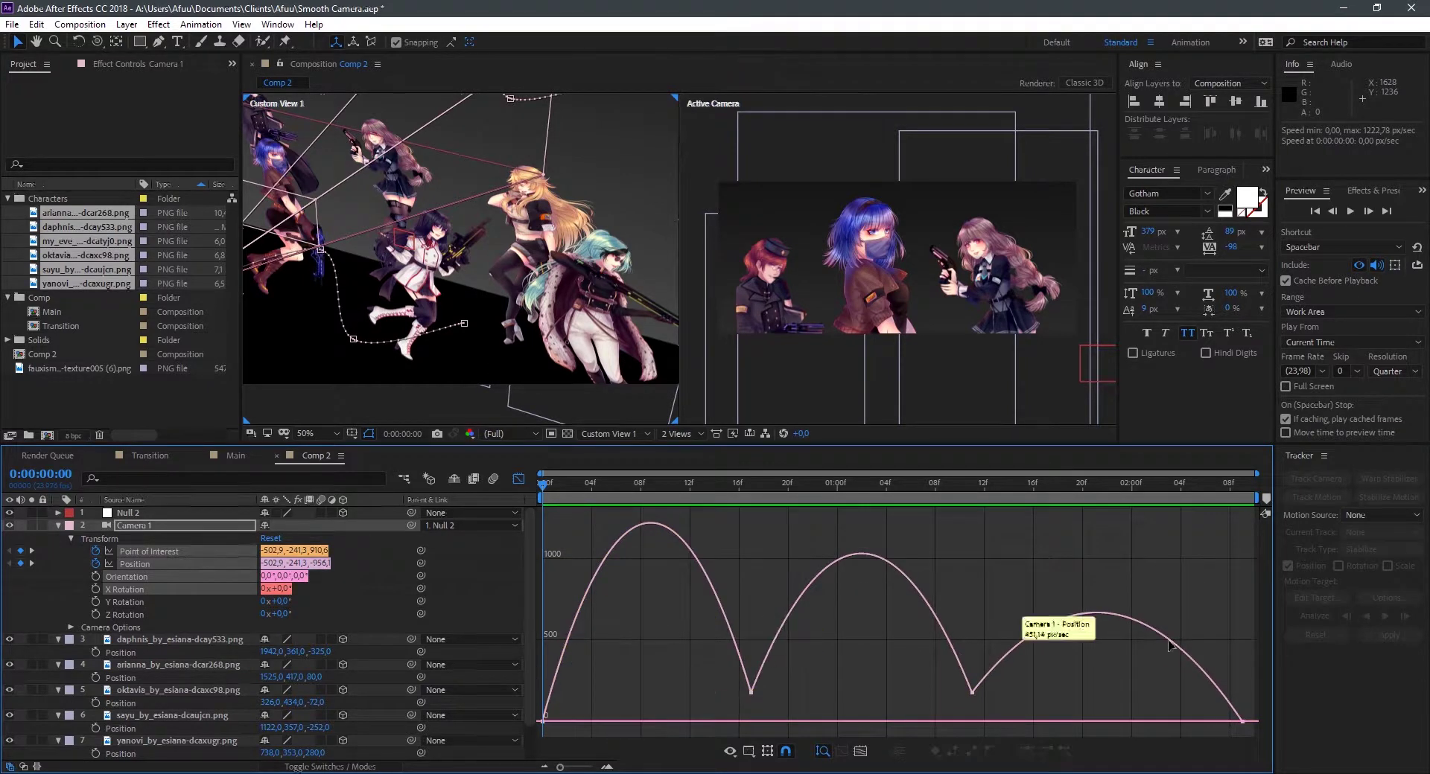
drag(1258, 737, 569, 685)
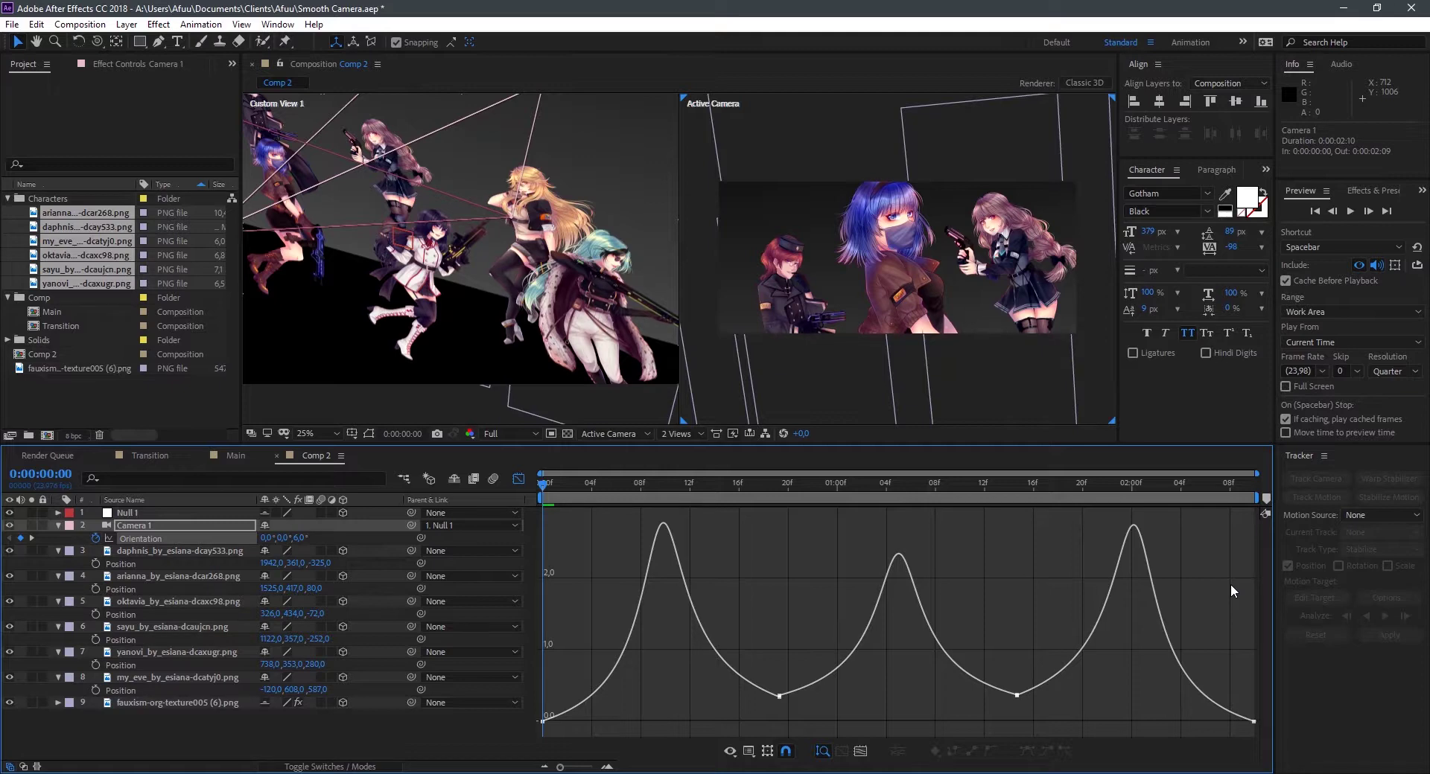
Step: Preview the move, then collapse Camera 1, daphnis, arianna, oktavia, sayu, yanovi, my_eve and the remaining layer
key(space)
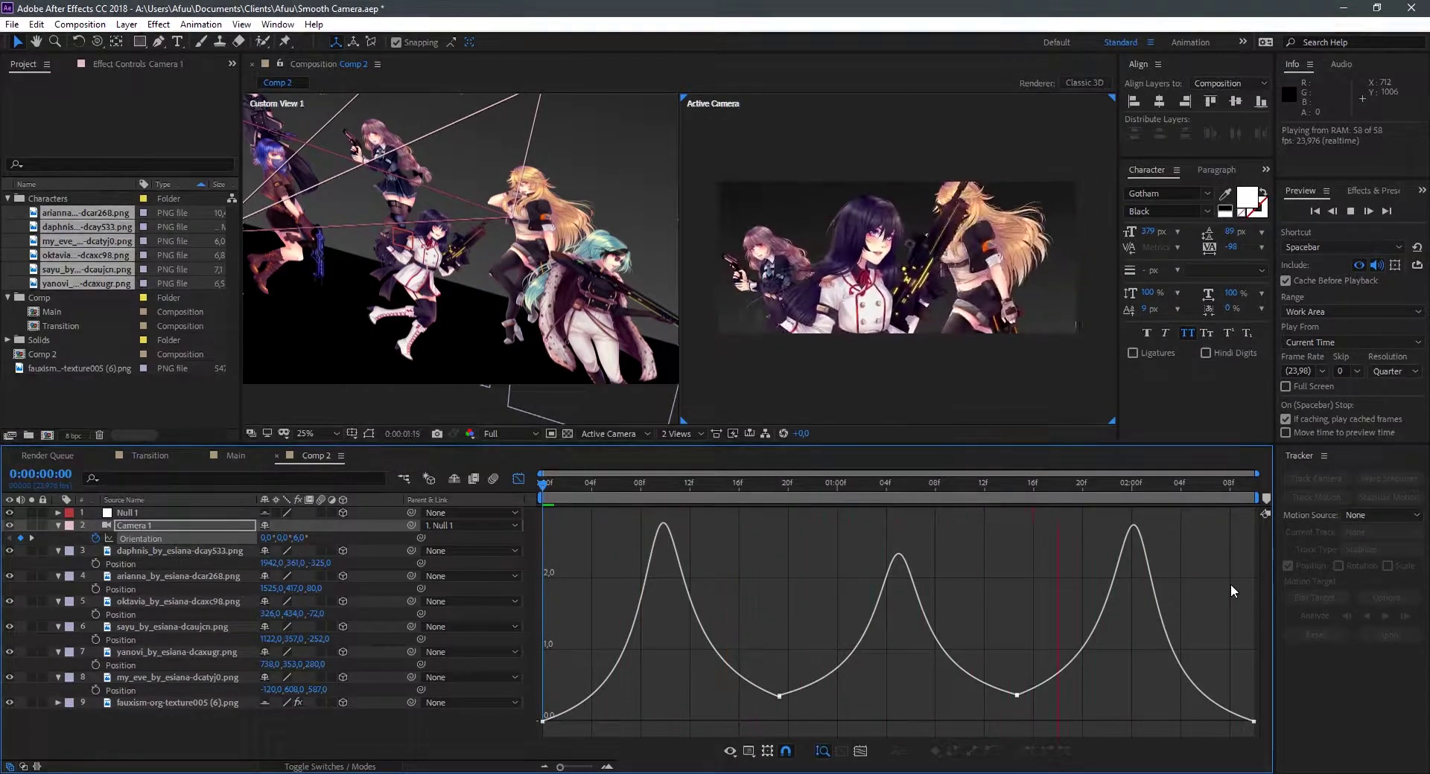
key(space)
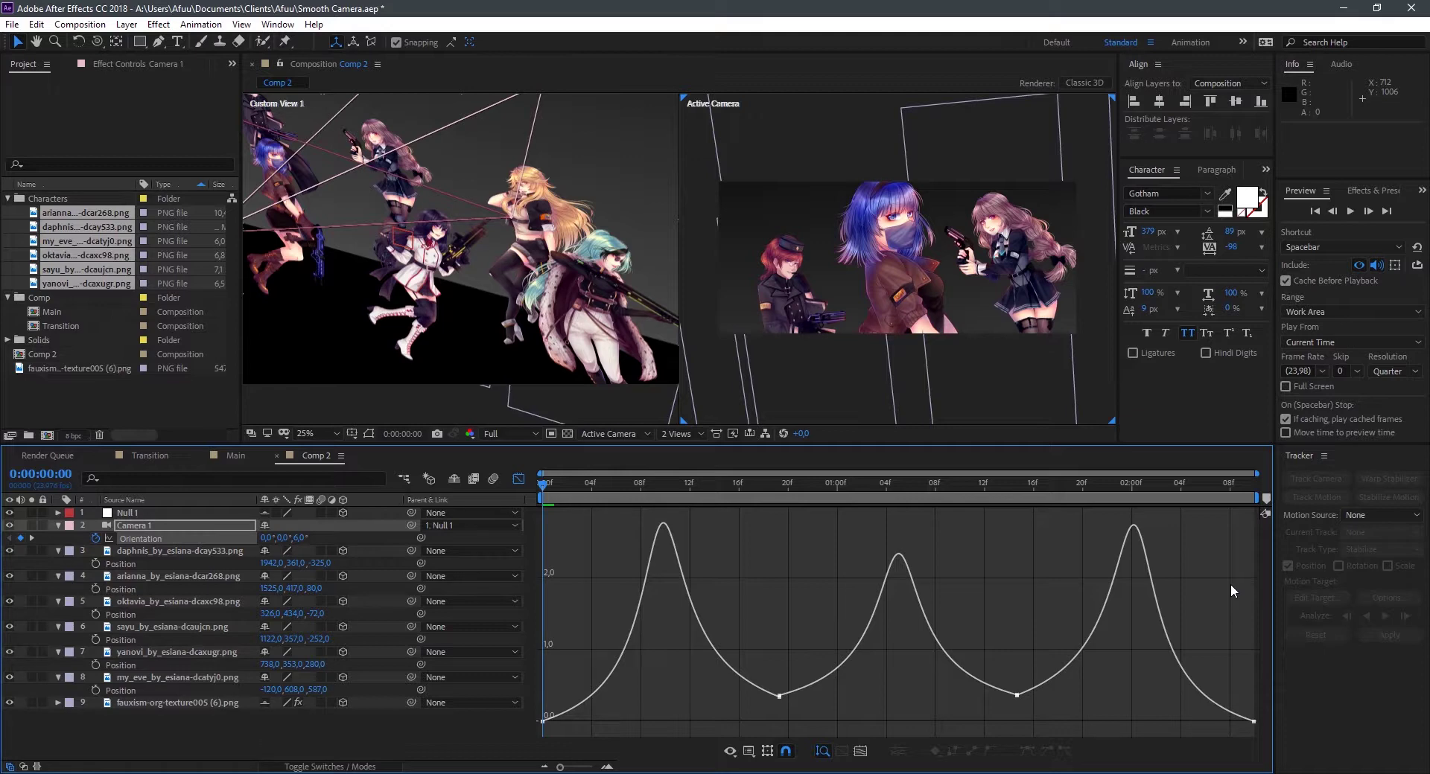
click(58, 526)
click(55, 539)
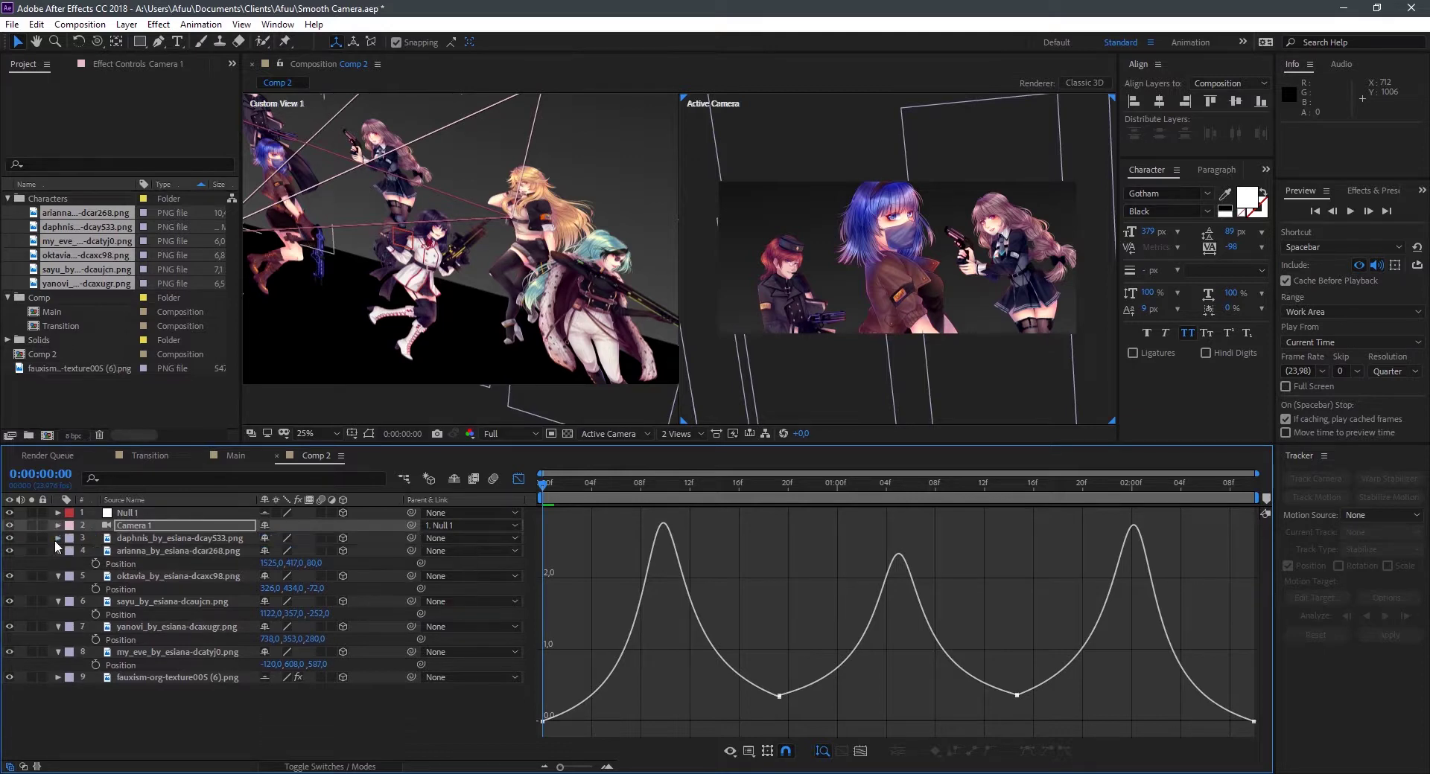
click(53, 556)
click(56, 564)
click(56, 577)
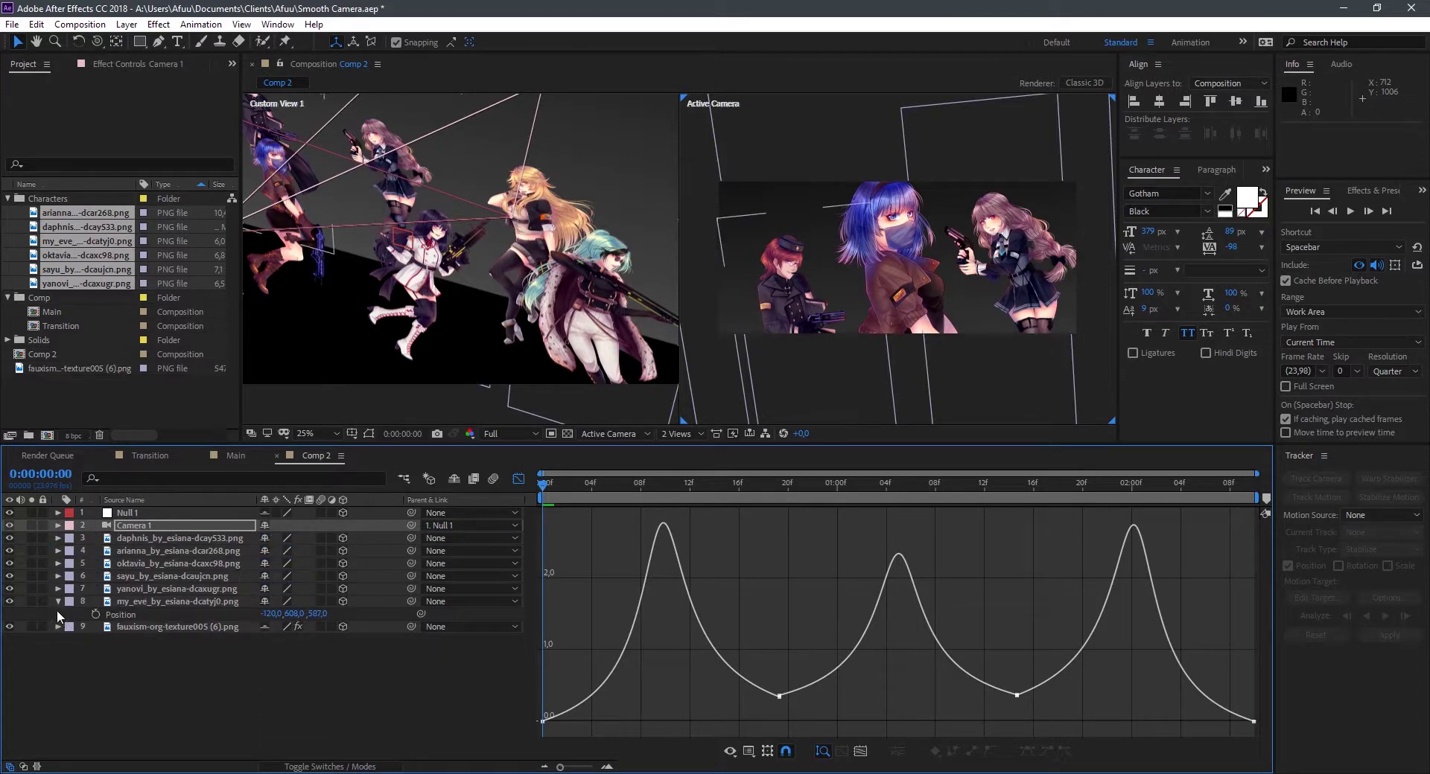
click(57, 588)
click(56, 602)
click(168, 686)
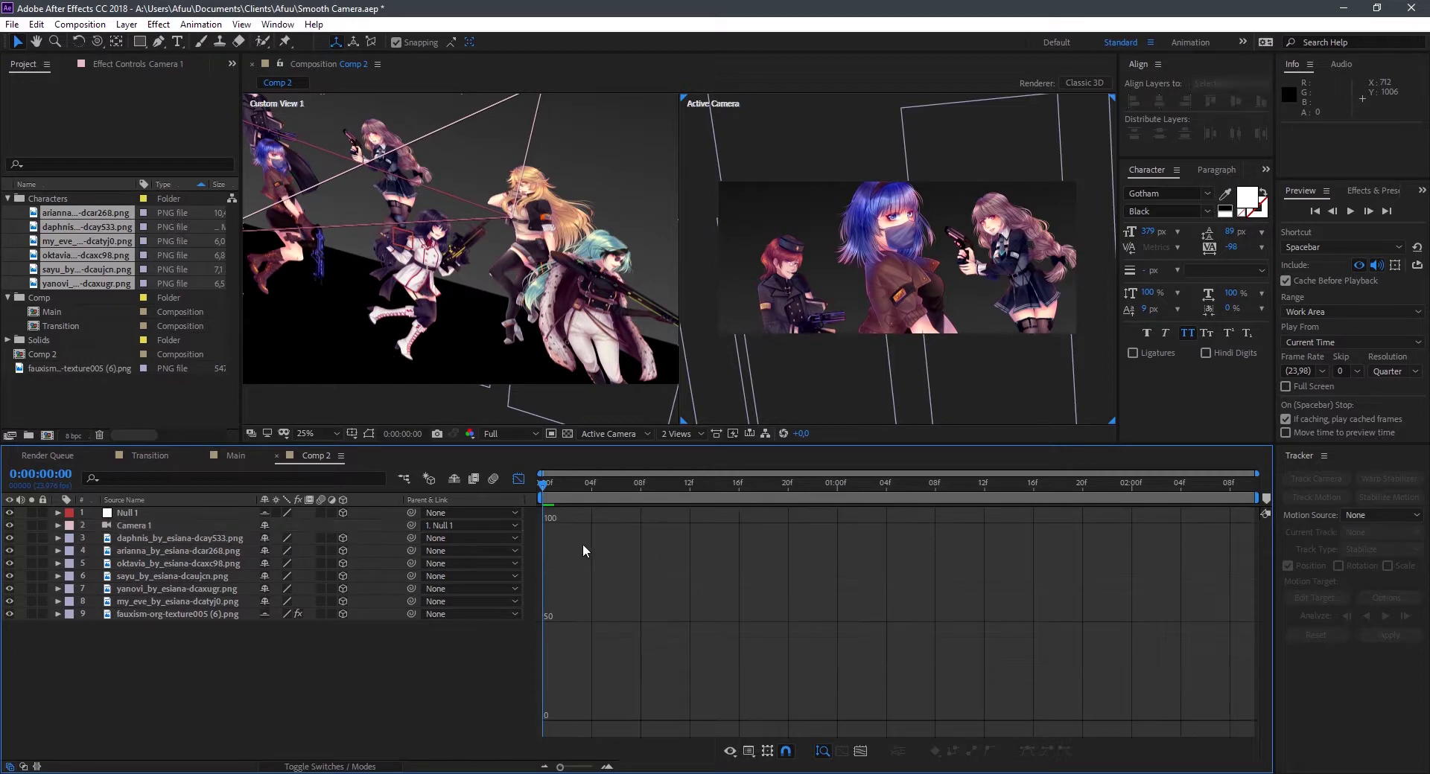
Step: Leave the Graph Editor and paste in the two snow particle solids and the Starglow adjustment layer
key(shift+F3)
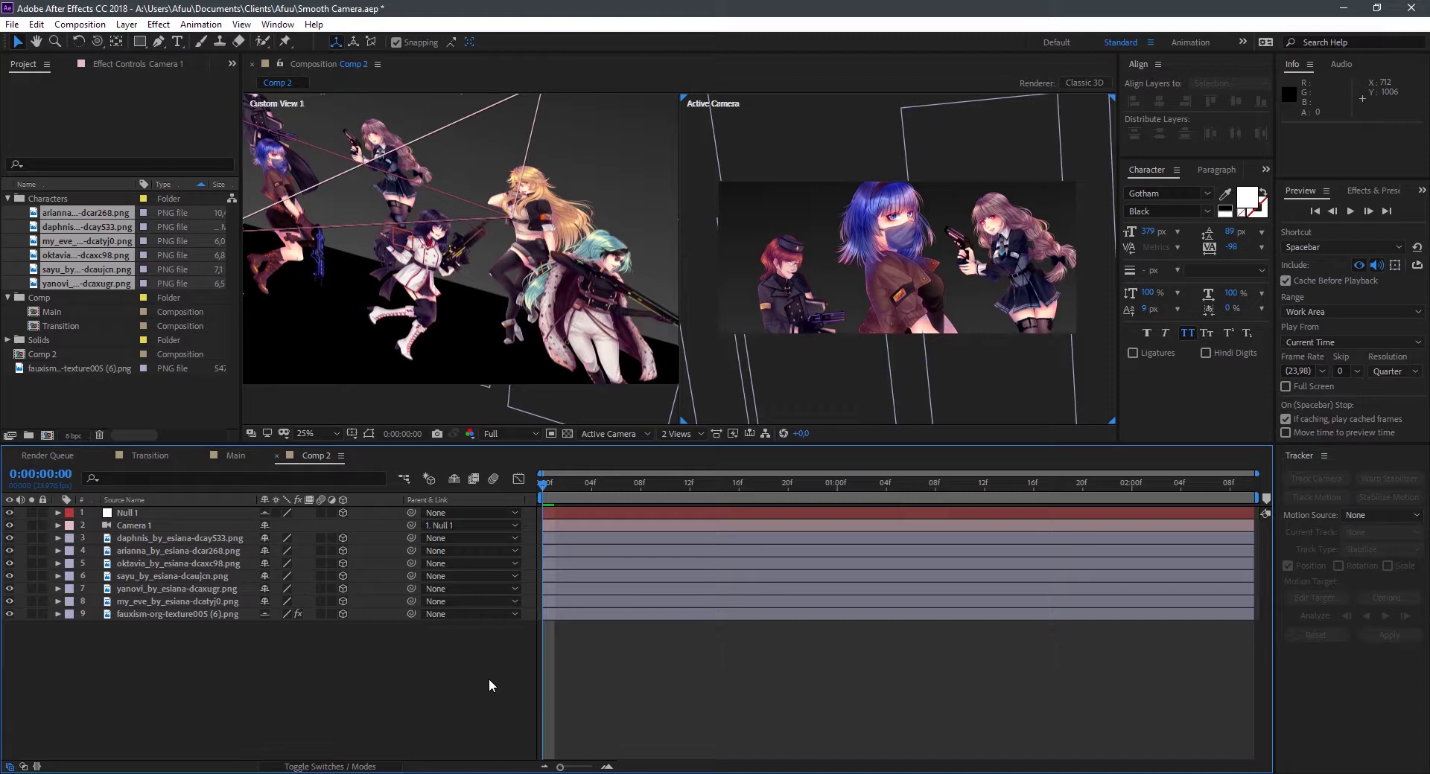
key(ctrl+v)
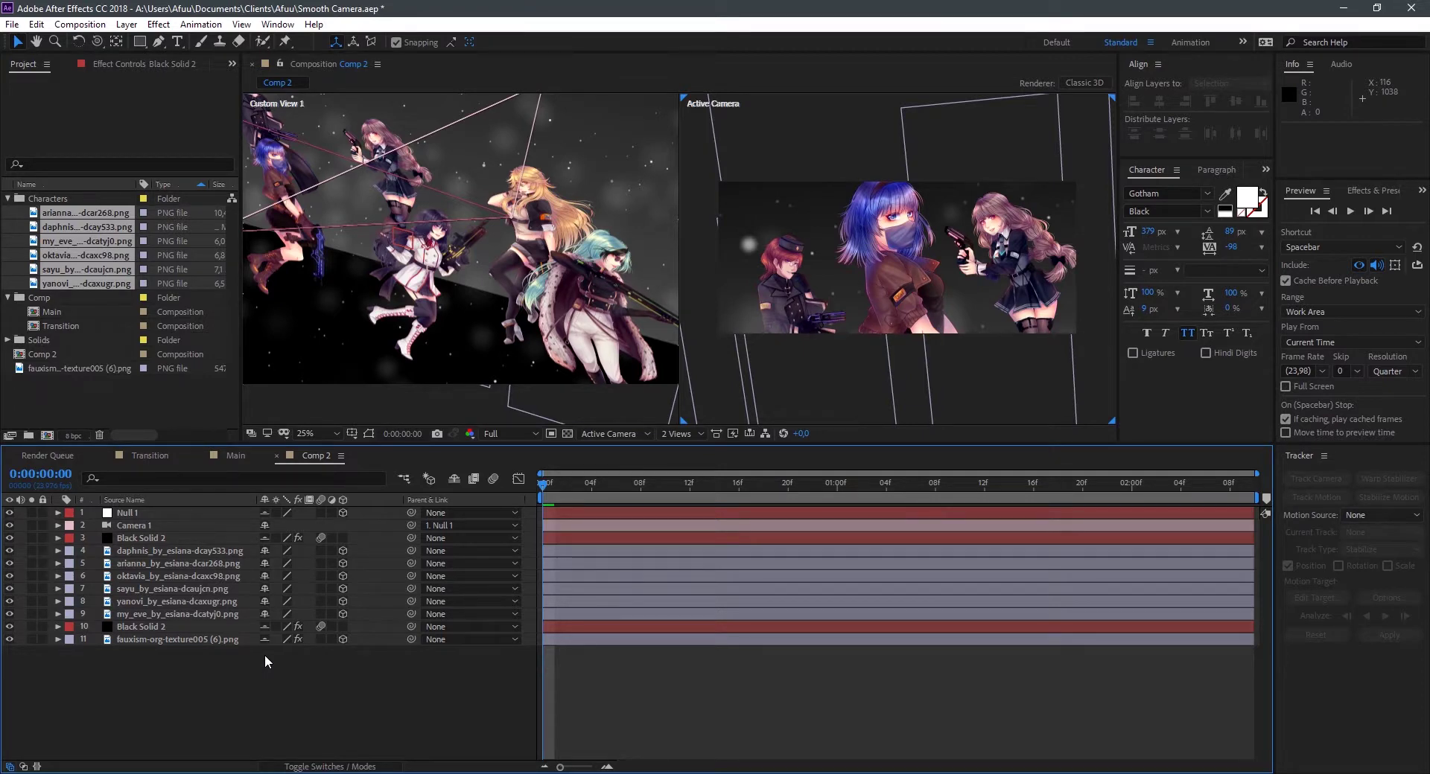
key(ctrl+v)
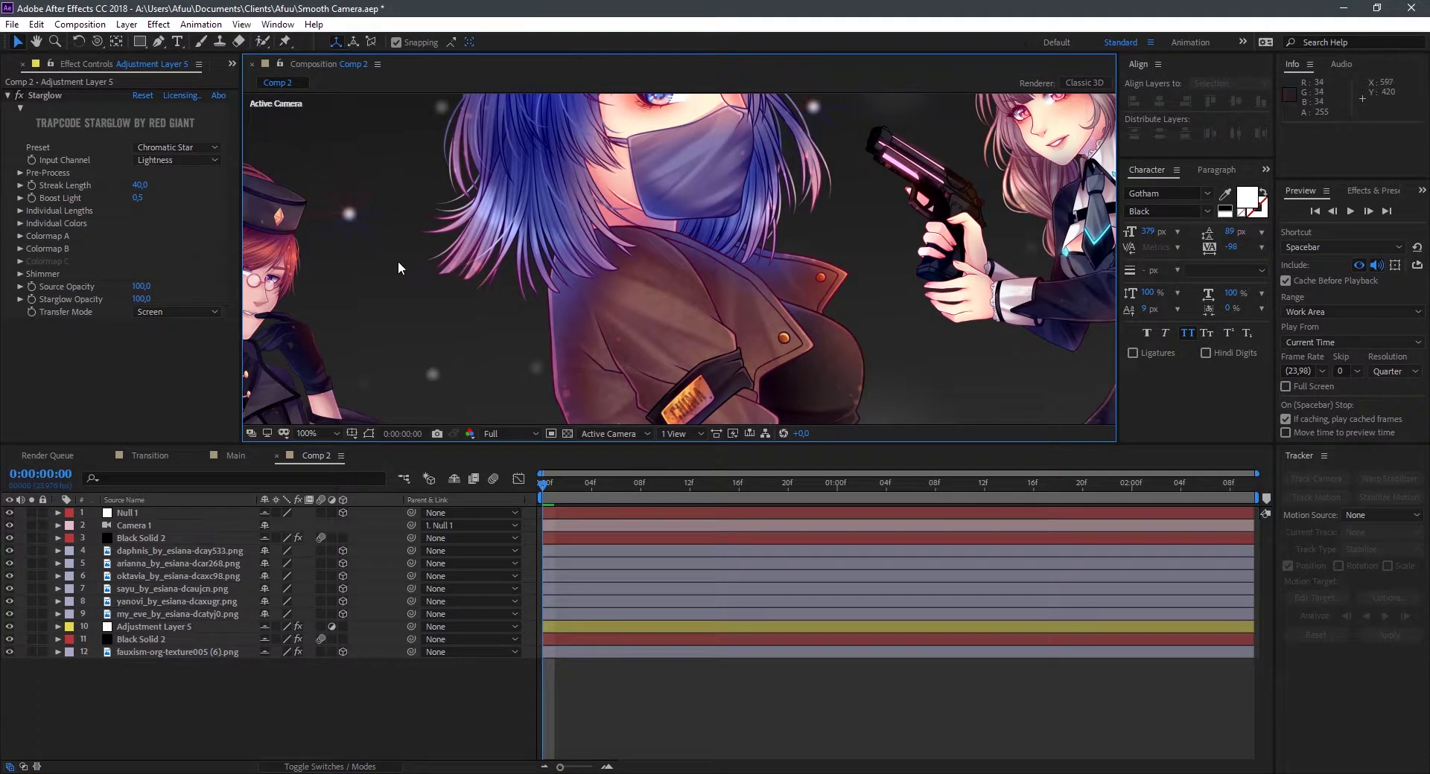
Step: Select the Starglow Adjustment Layer 5 and check the frame at full and half viewer zoom
key(comma)
right_click(155, 711)
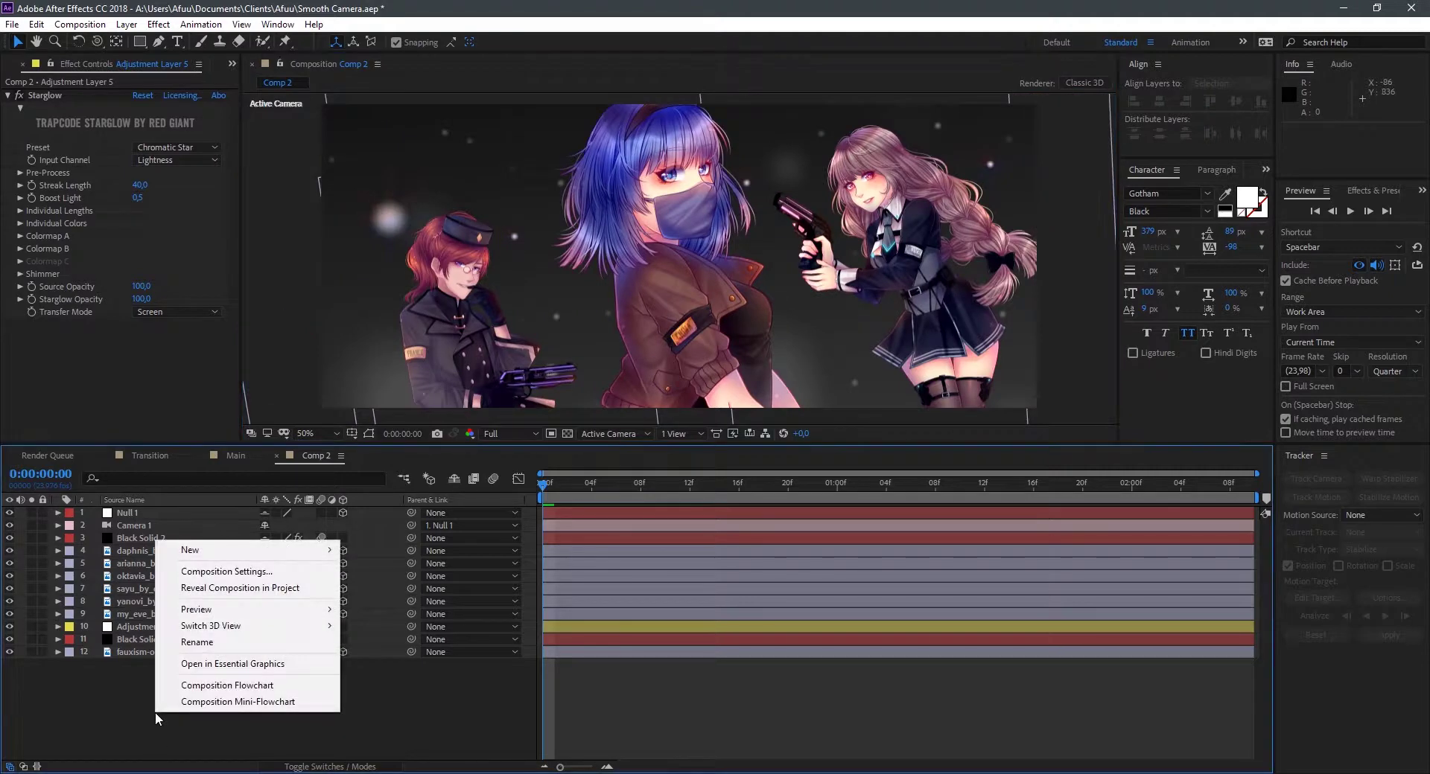
mouse_move(216, 551)
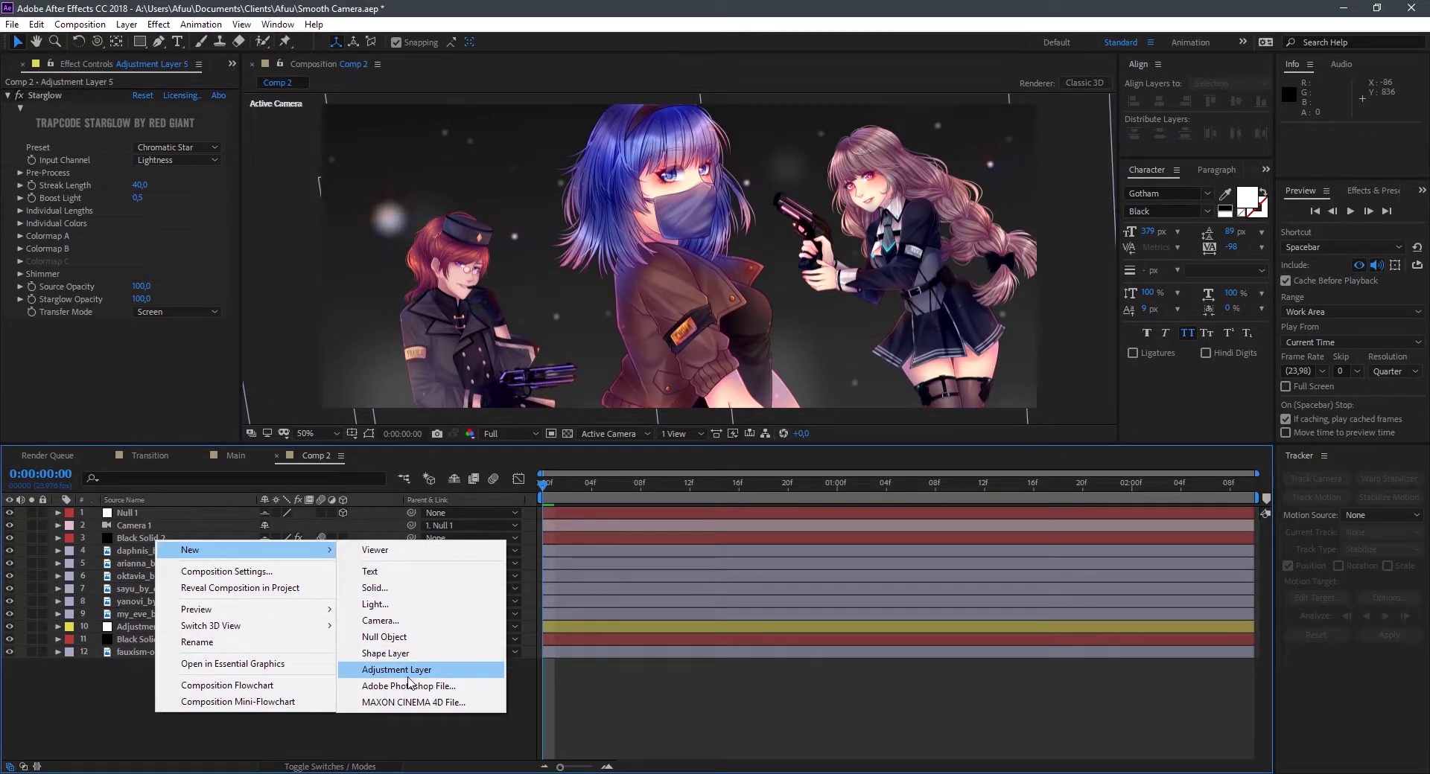
click(162, 627)
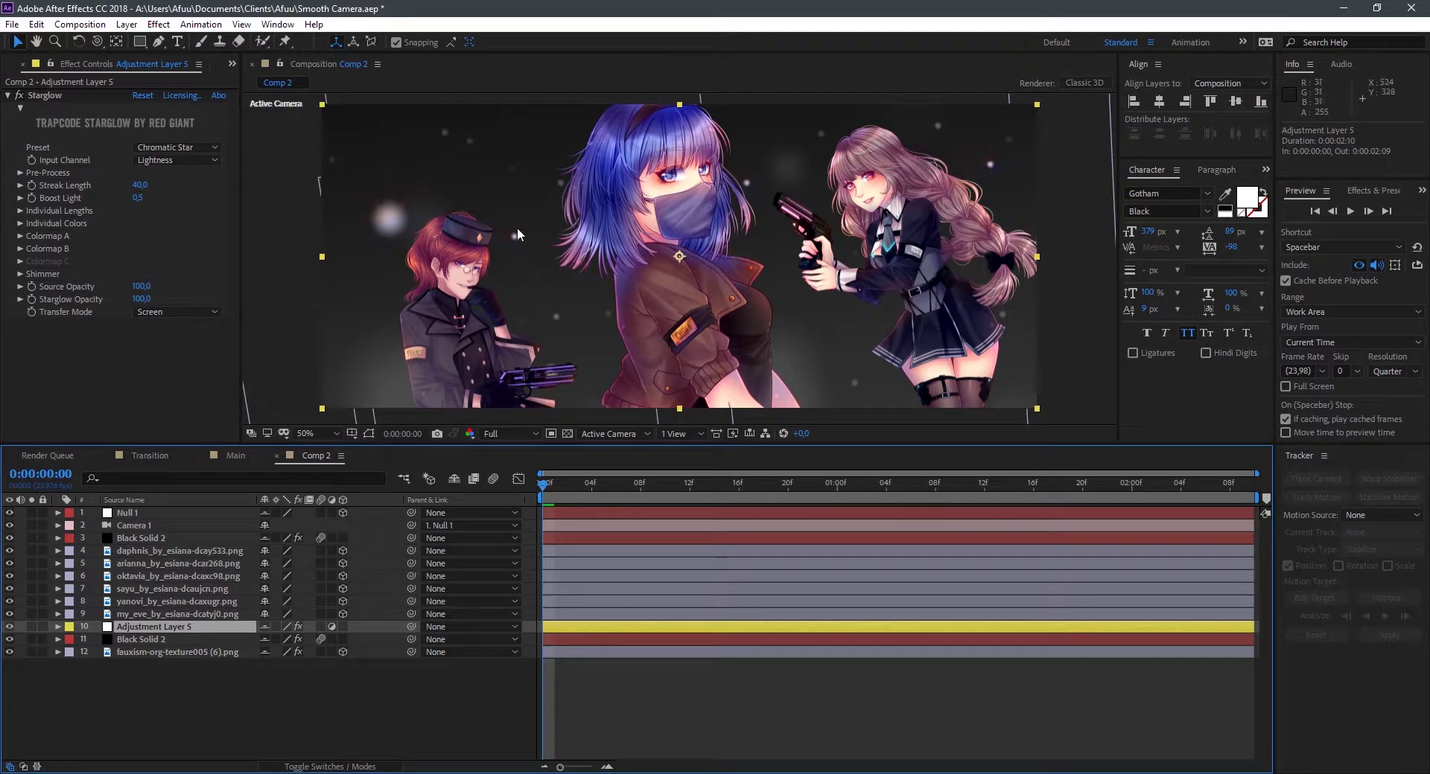
key(period)
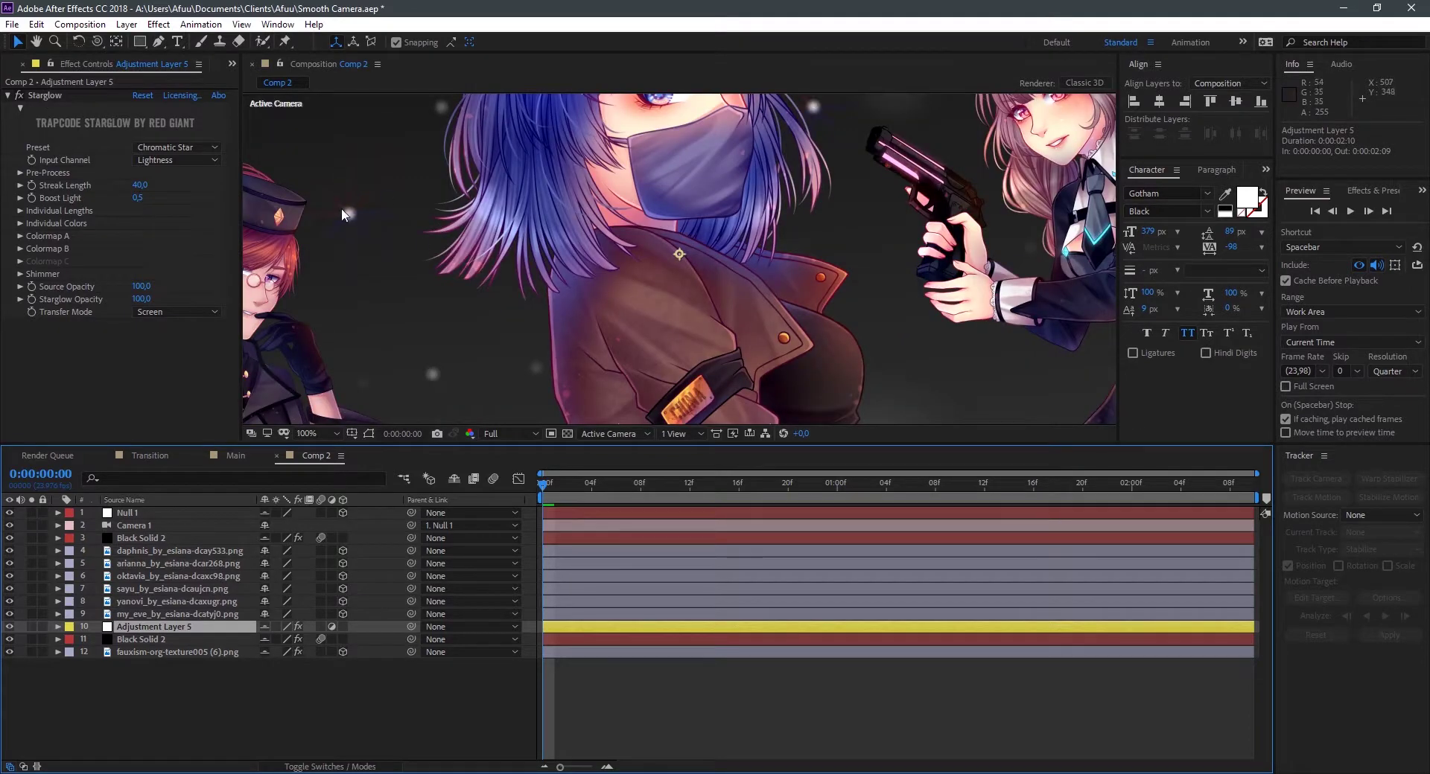
key(comma)
Step: Add Adjustment Layer 2 with Glow: A & B Colors, threshold 32.5%, radius 308, intensity 0.3
click(213, 706)
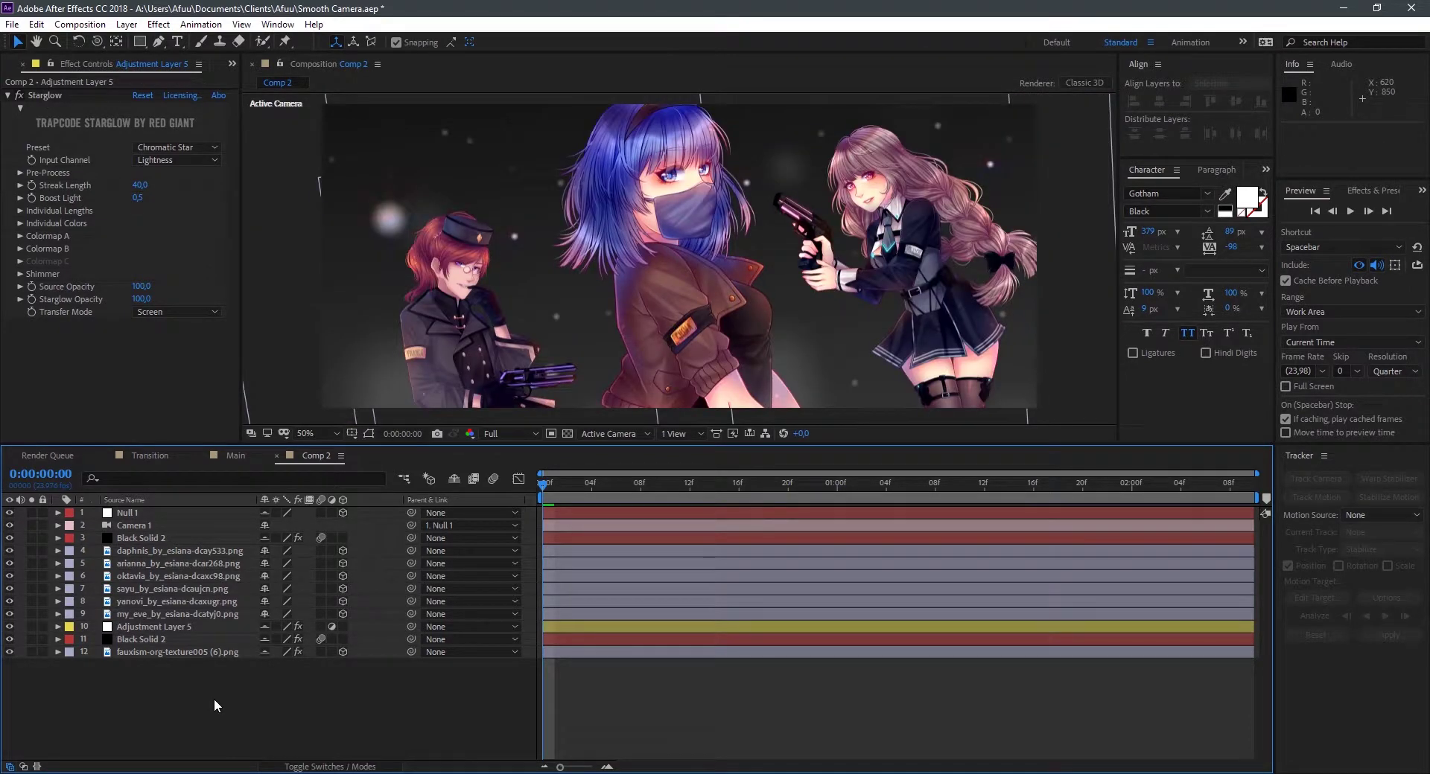
right_click(215, 705)
mouse_move(287, 533)
click(127, 642)
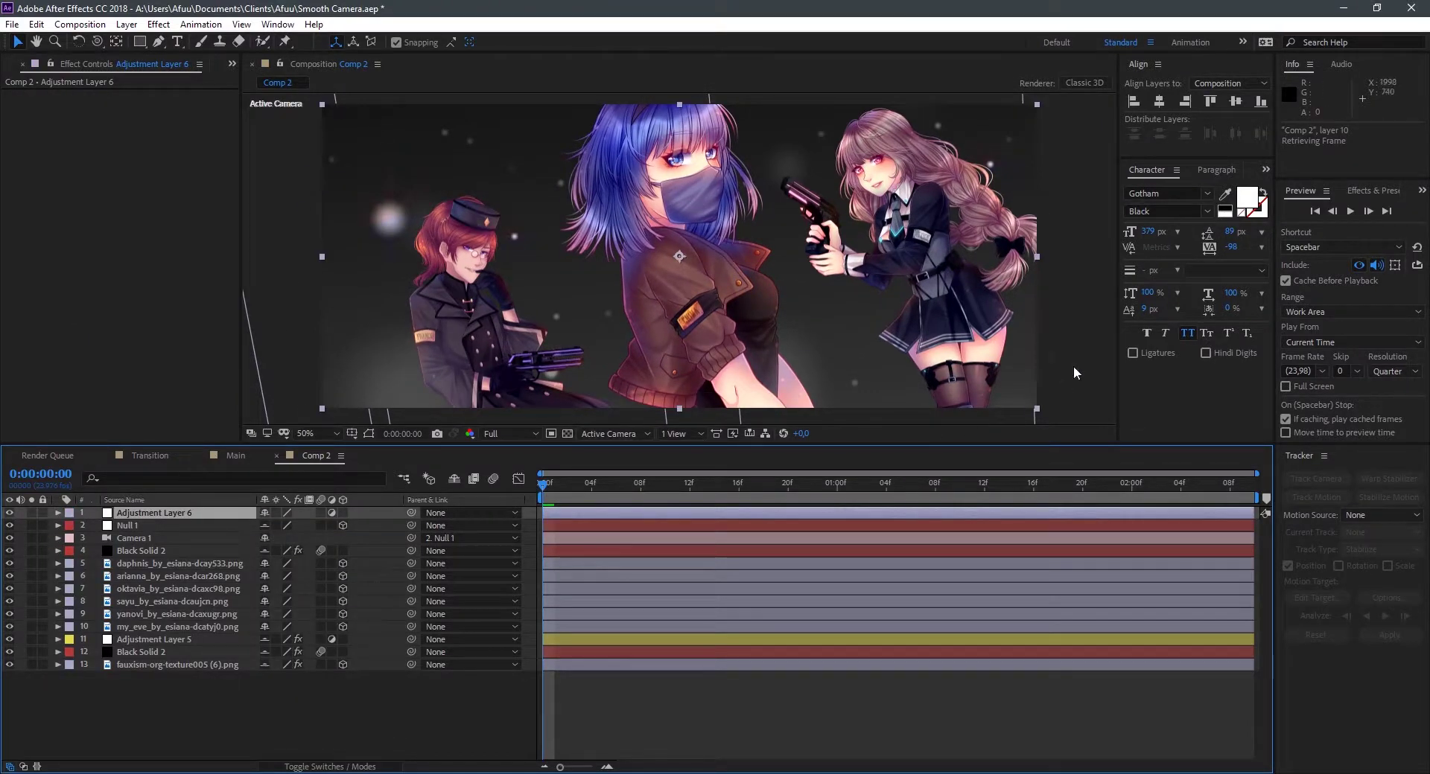
key(ctrl+v)
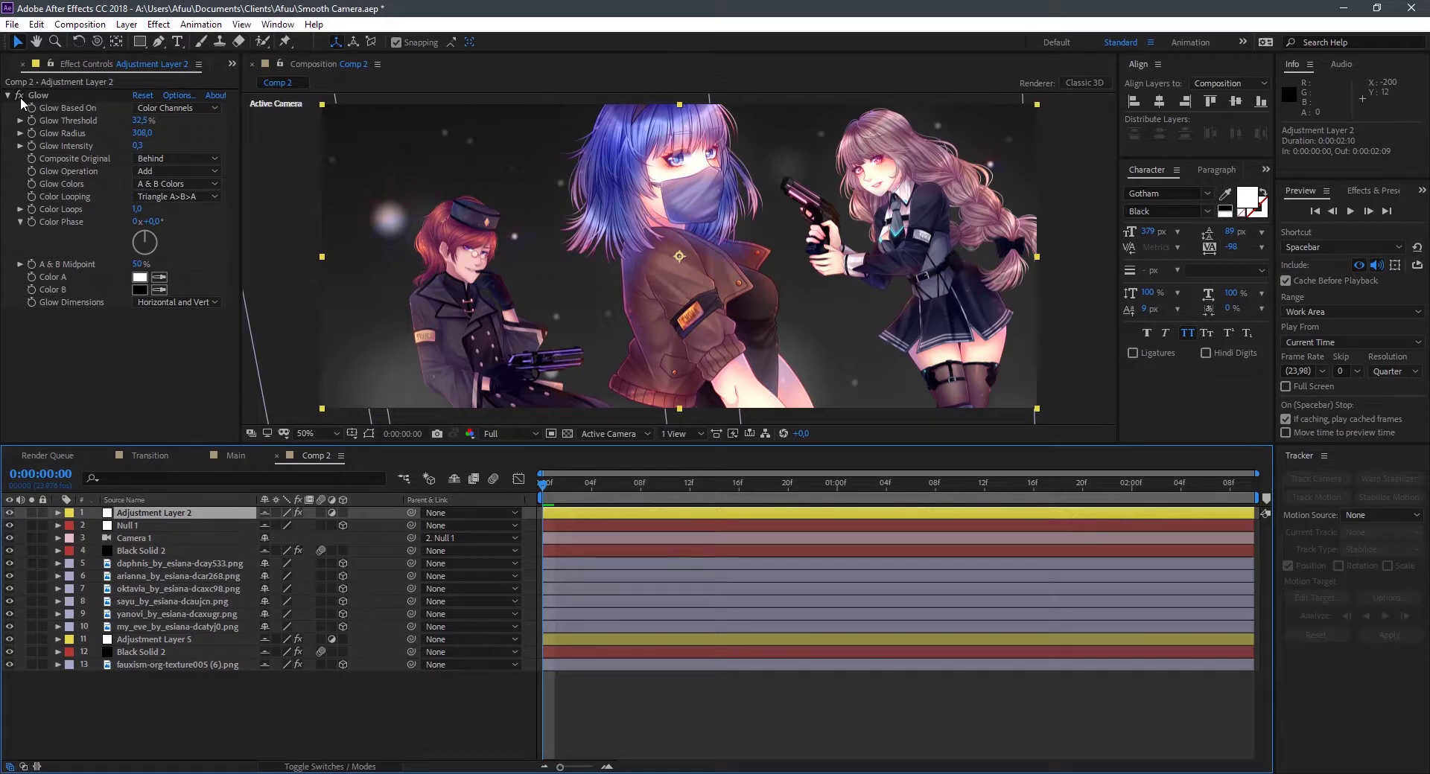
click(609, 711)
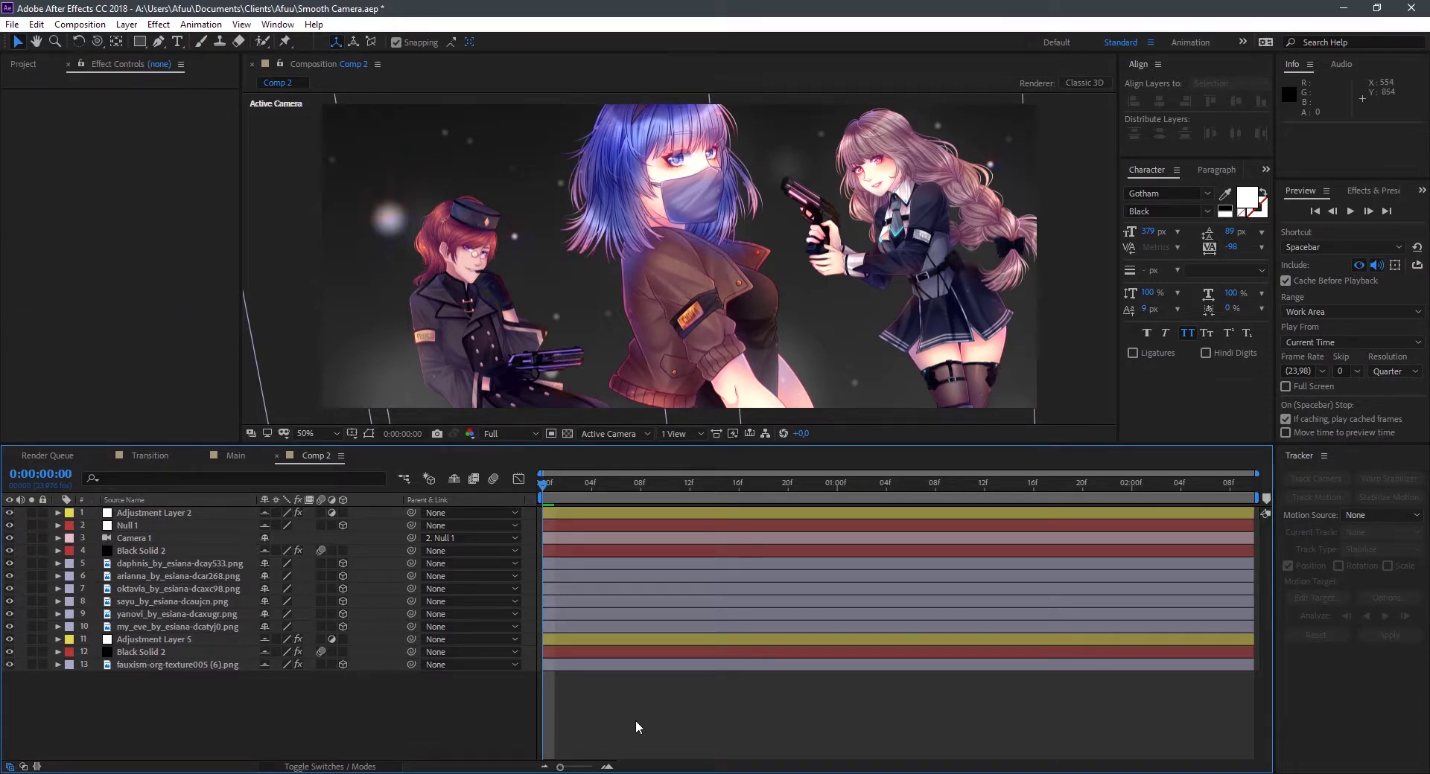
Step: Enable motion blur on the daphnis layer and for the composition, then preview the blurred move
key(space)
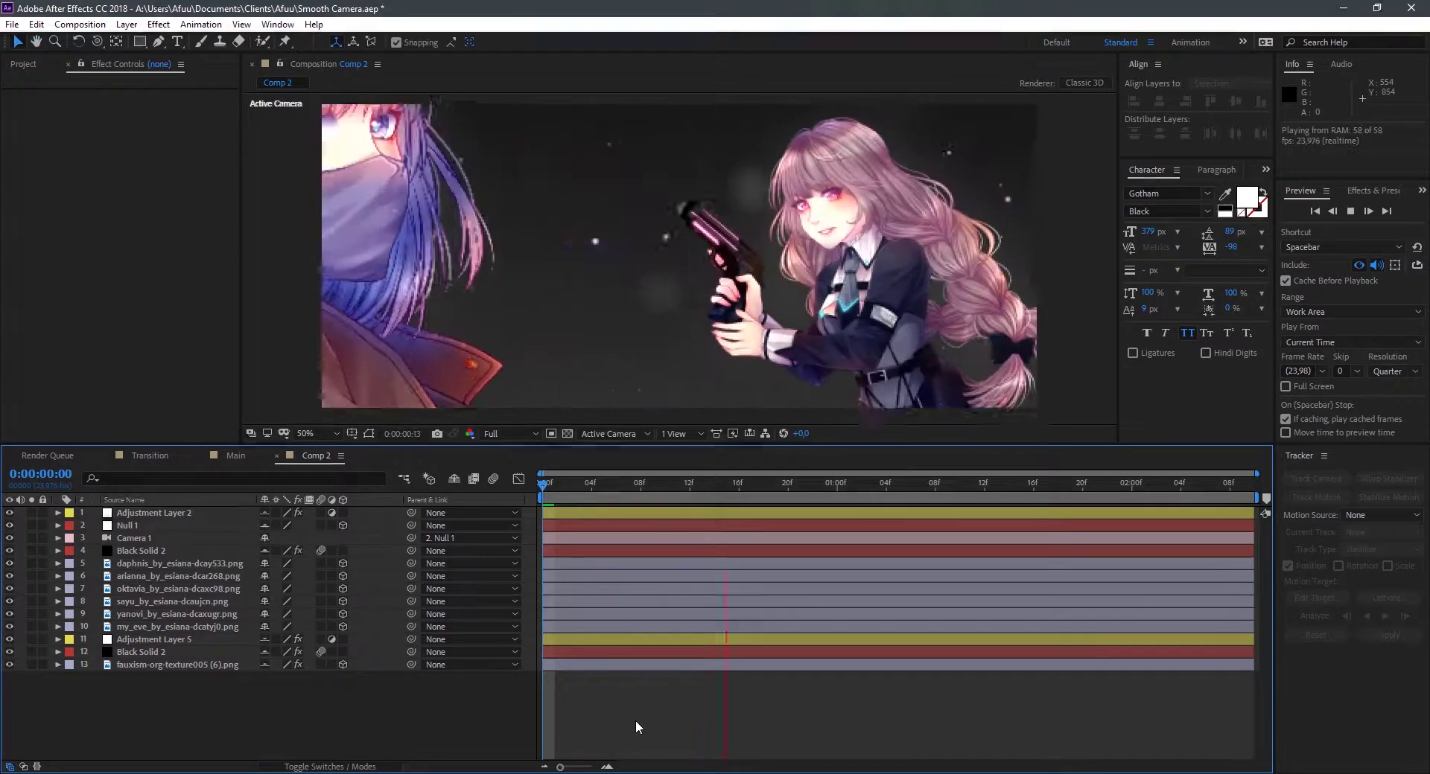
key(space)
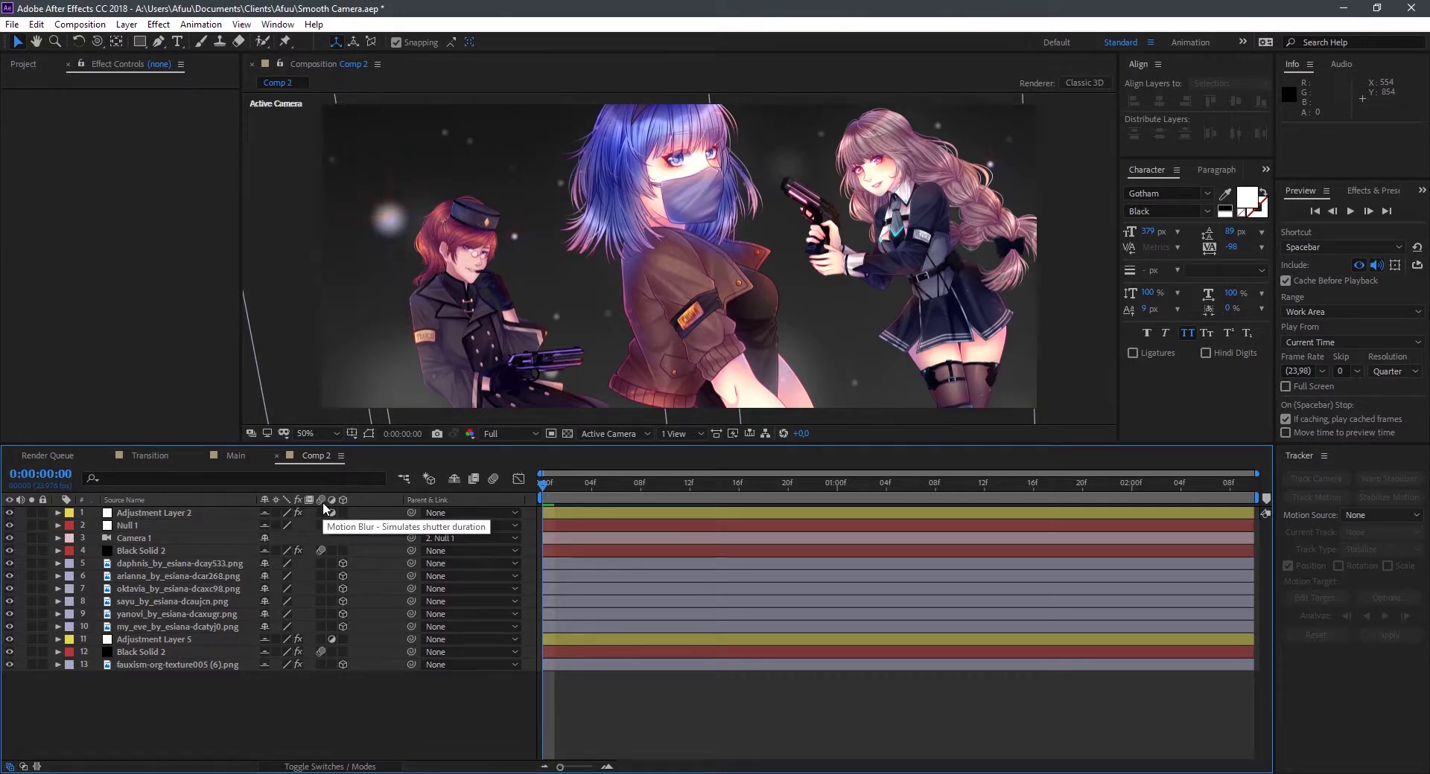
click(320, 563)
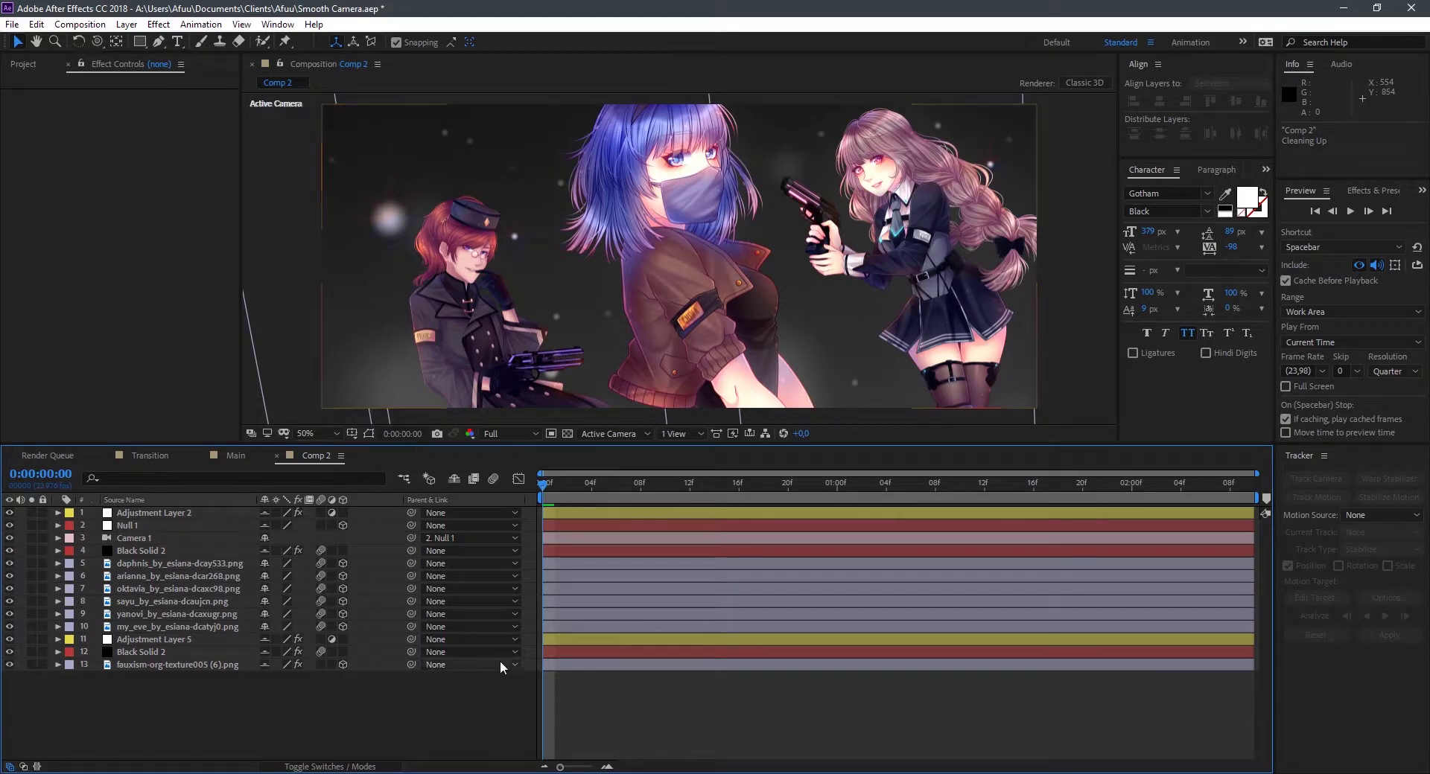
click(493, 481)
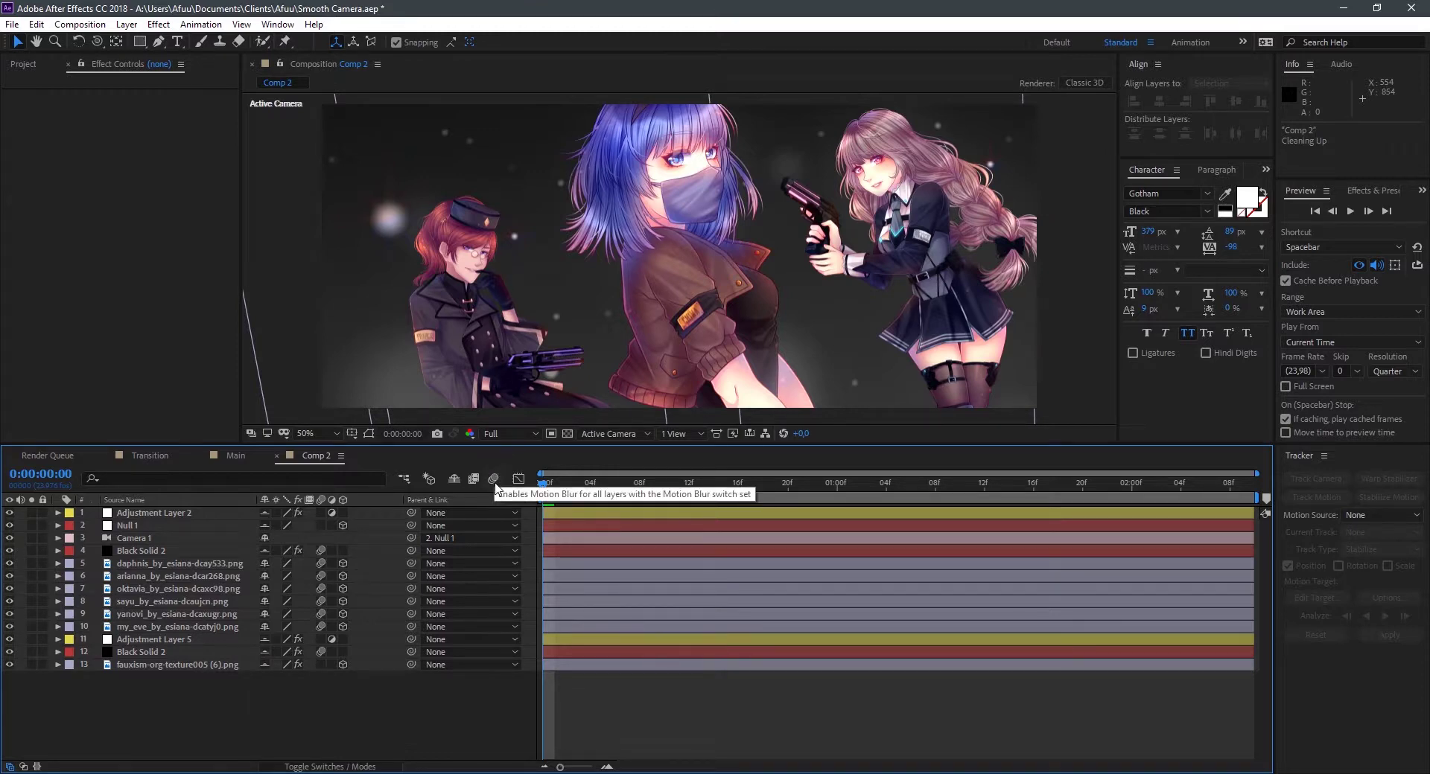
key(space)
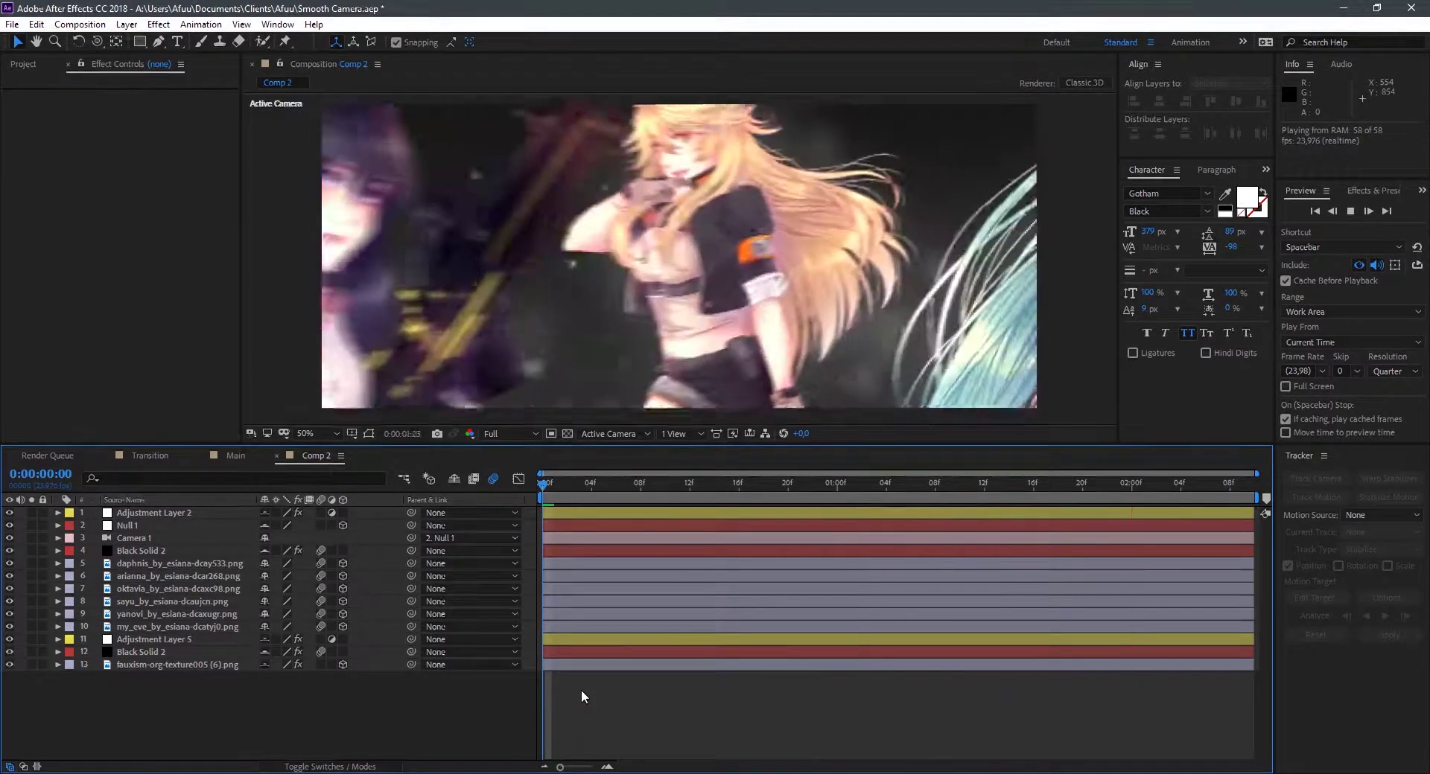
key(ctrl+v)
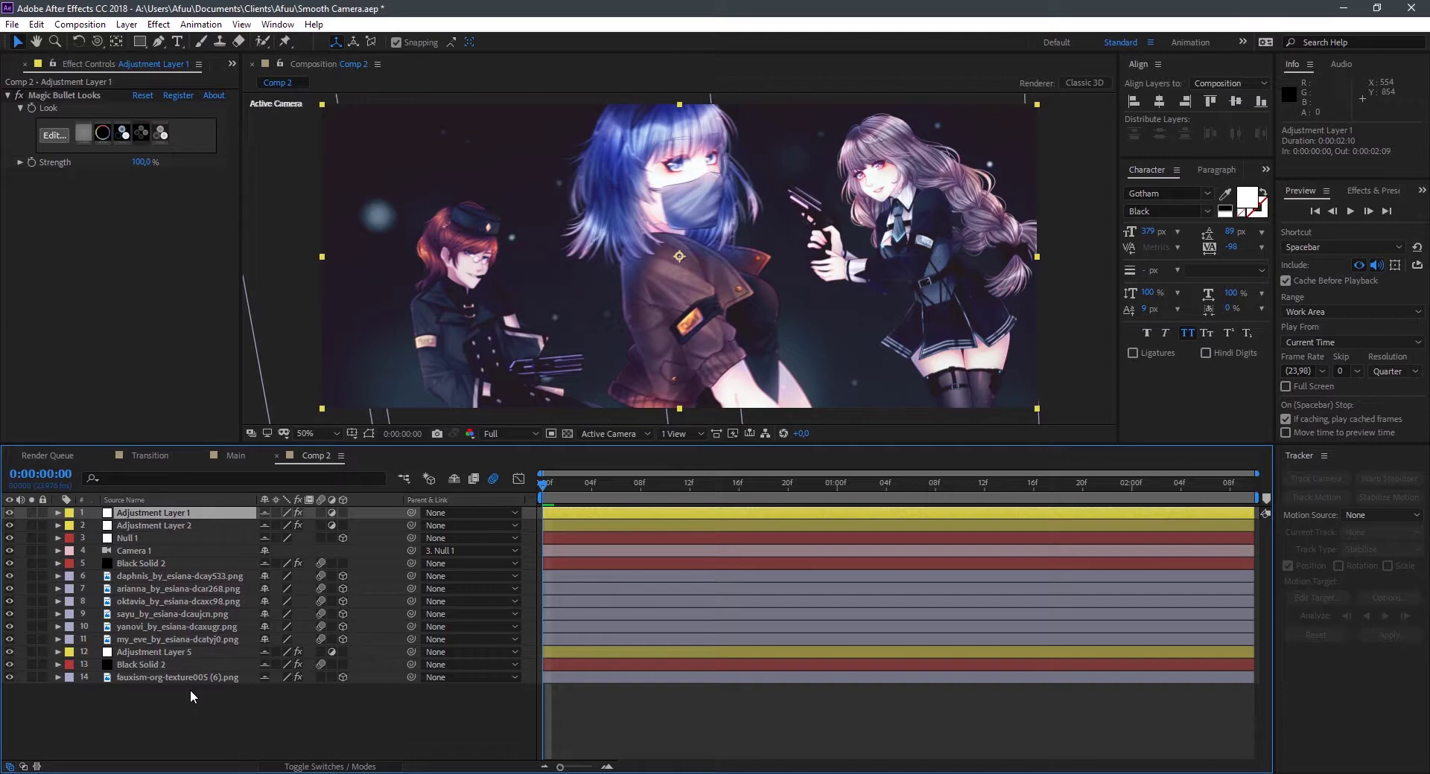
Step: Deselect the new Magic Bullet Looks Adjustment Layer 1 by clicking empty timeline space
click(329, 710)
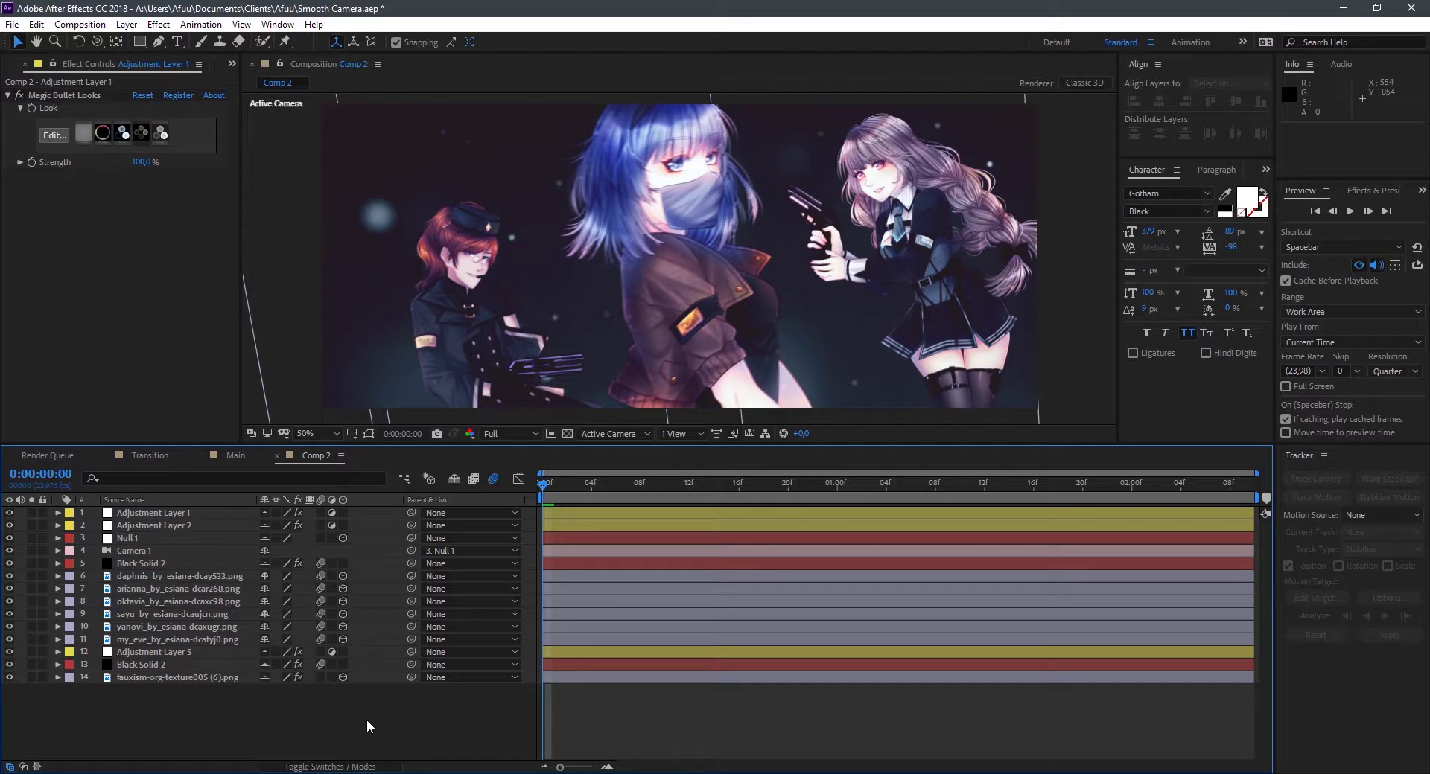
Step: Expand Camera 1's properties to reach its depth-of-field options, then collapse the layer again
click(57, 551)
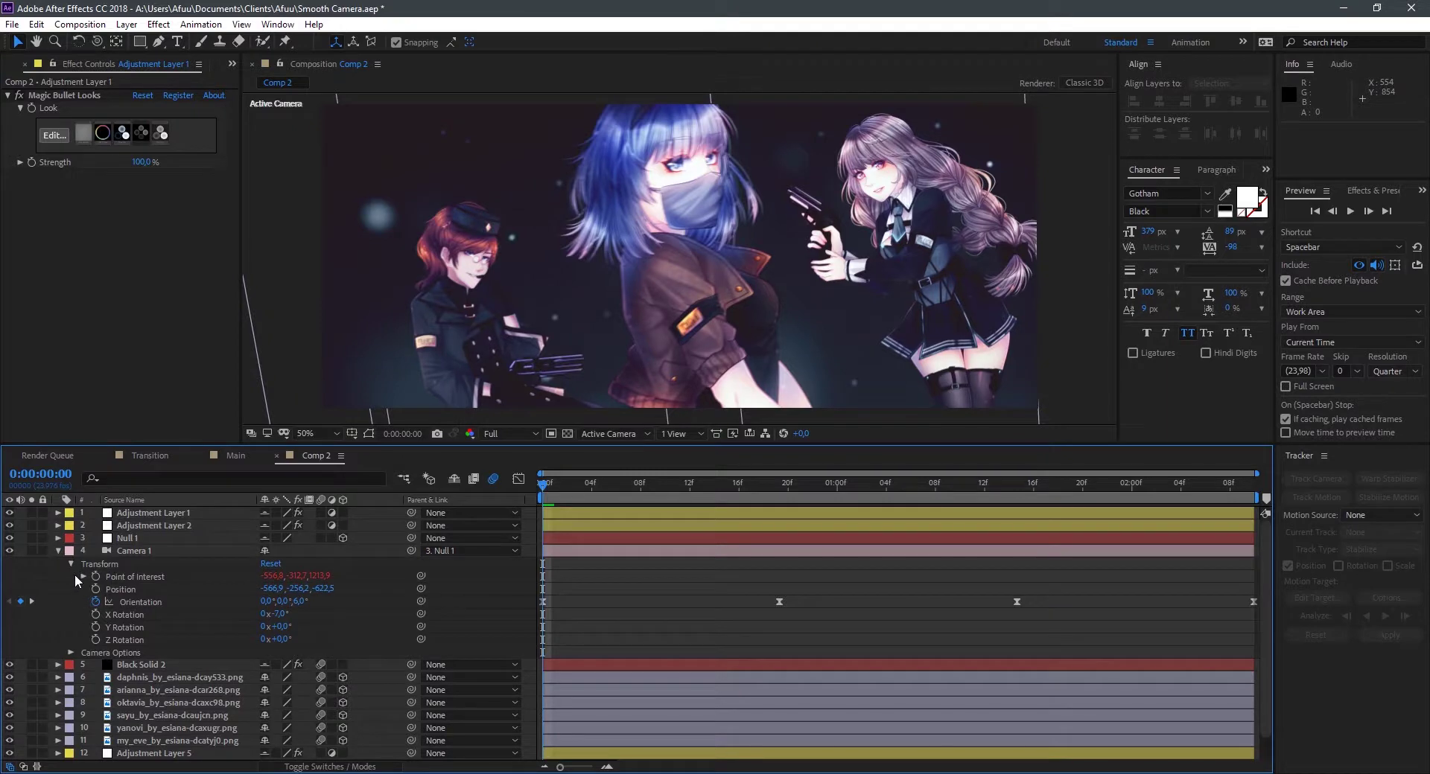
click(58, 551)
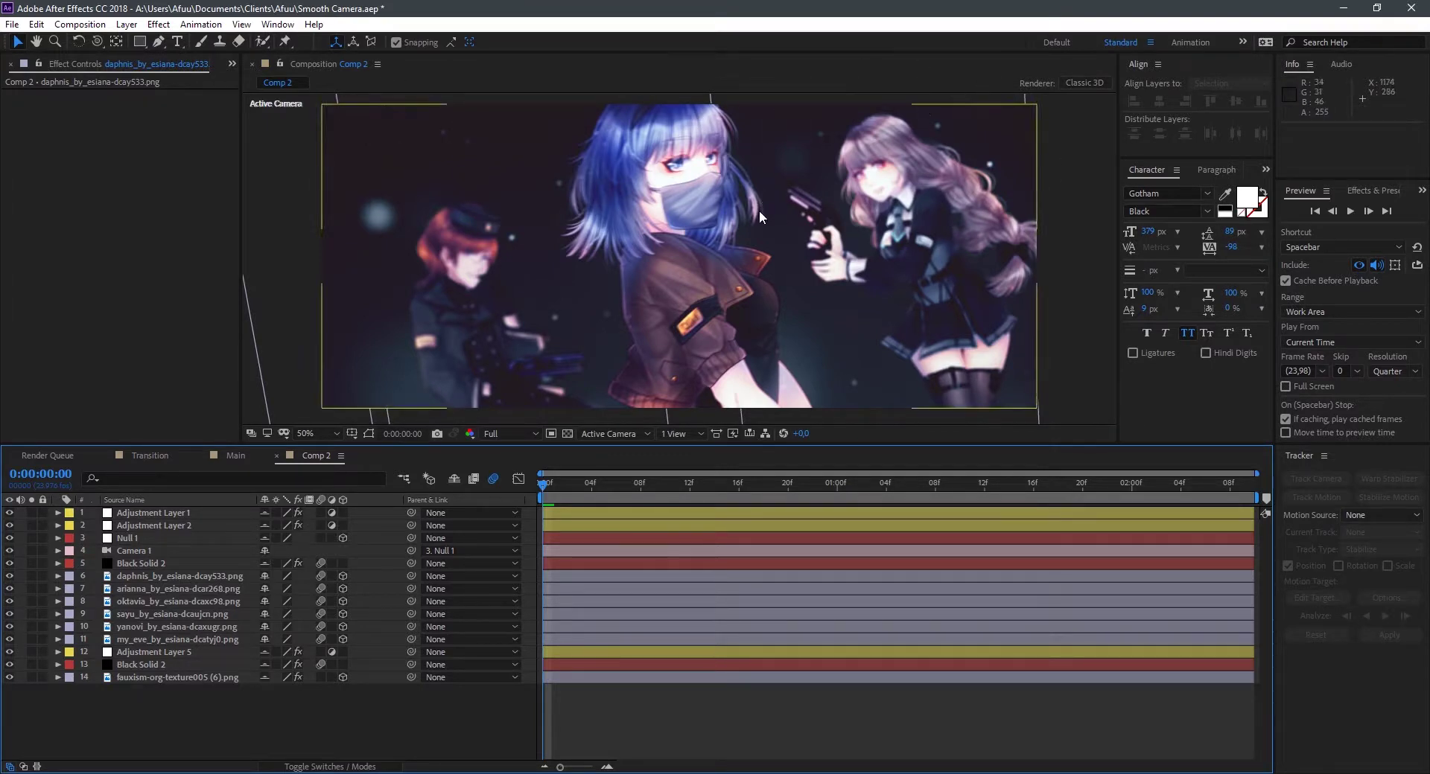
Step: Add a new solid layer to Comp 2
right_click(240, 712)
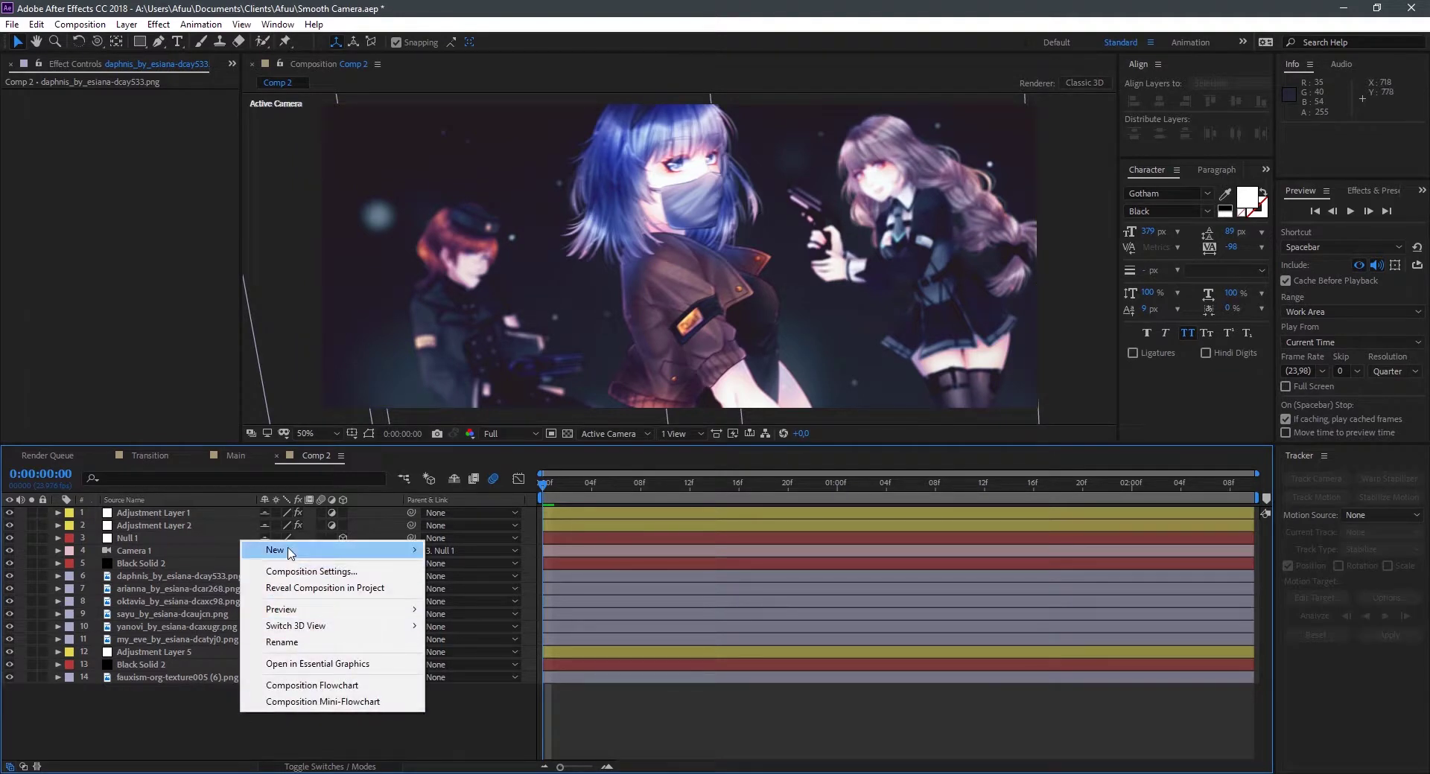
mouse_move(290, 553)
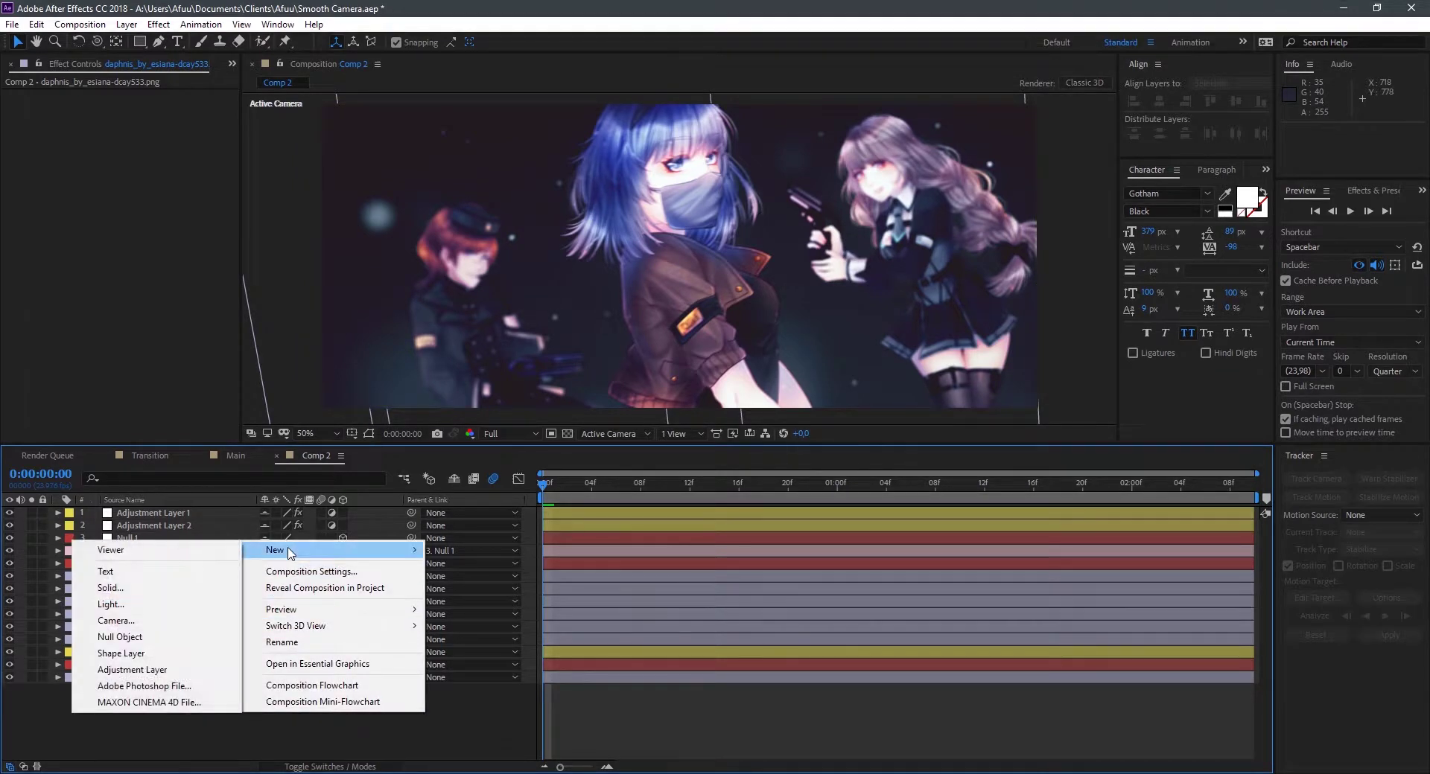
click(139, 596)
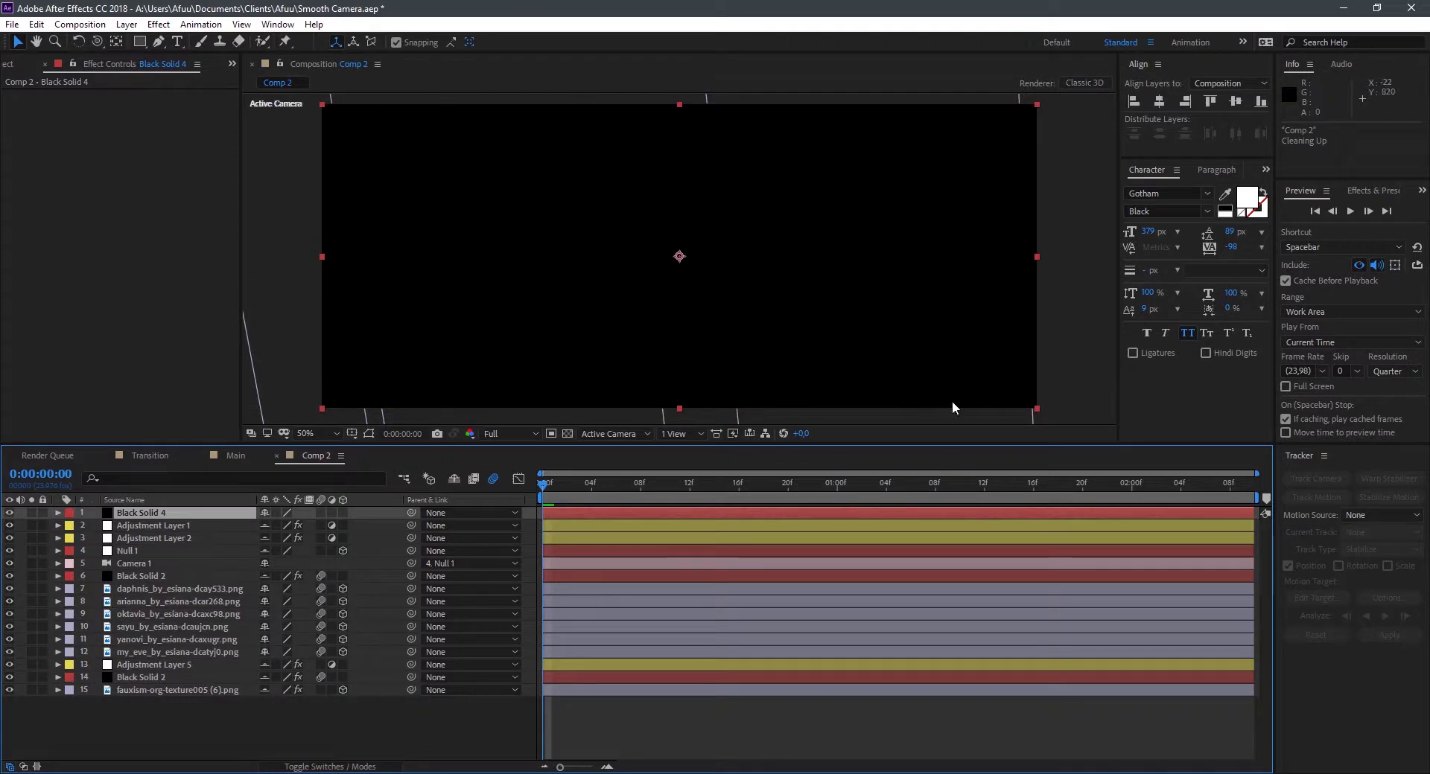
Step: Apply 4-Color Gradient to the solid and move its magenta point above the upper-left frame
key(ctrl+space)
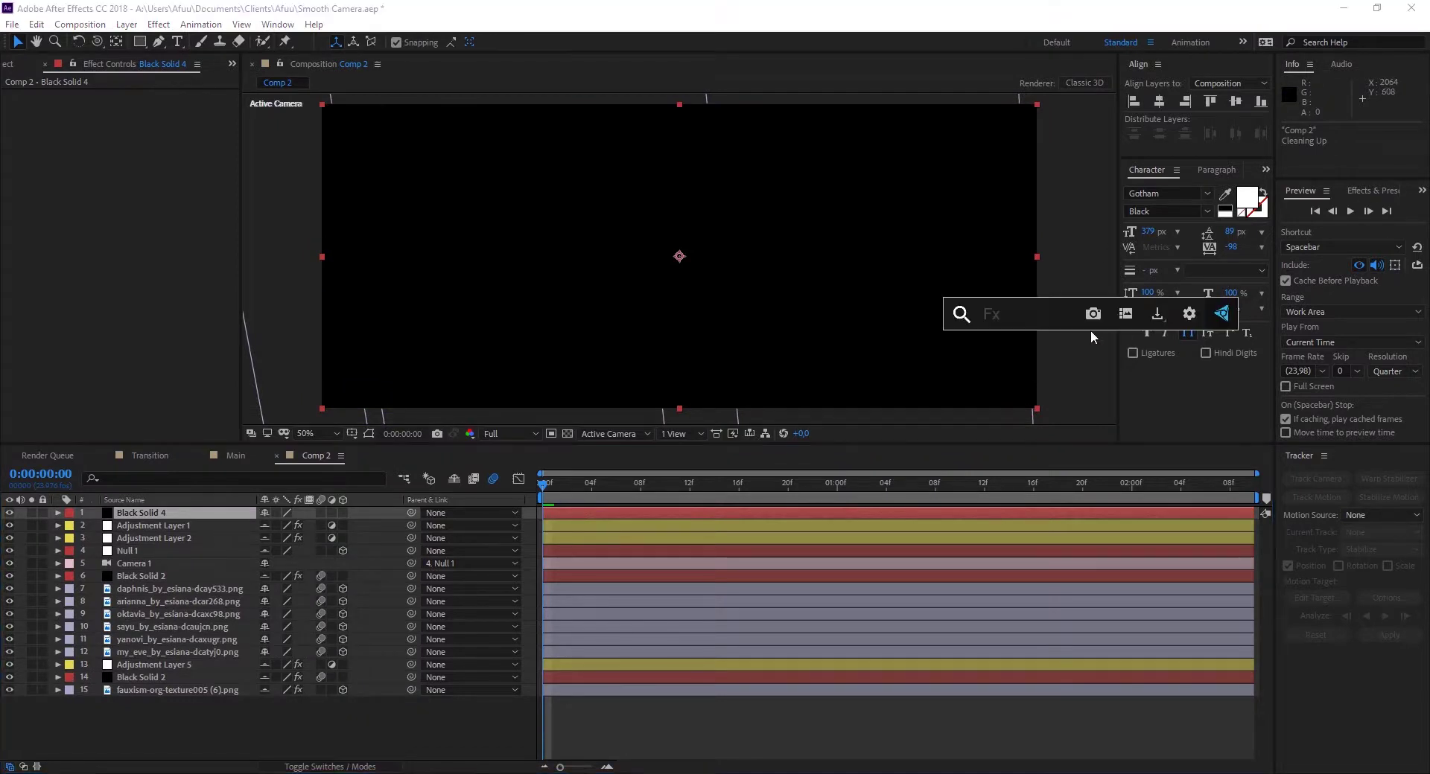
text(gradie)
click(1052, 420)
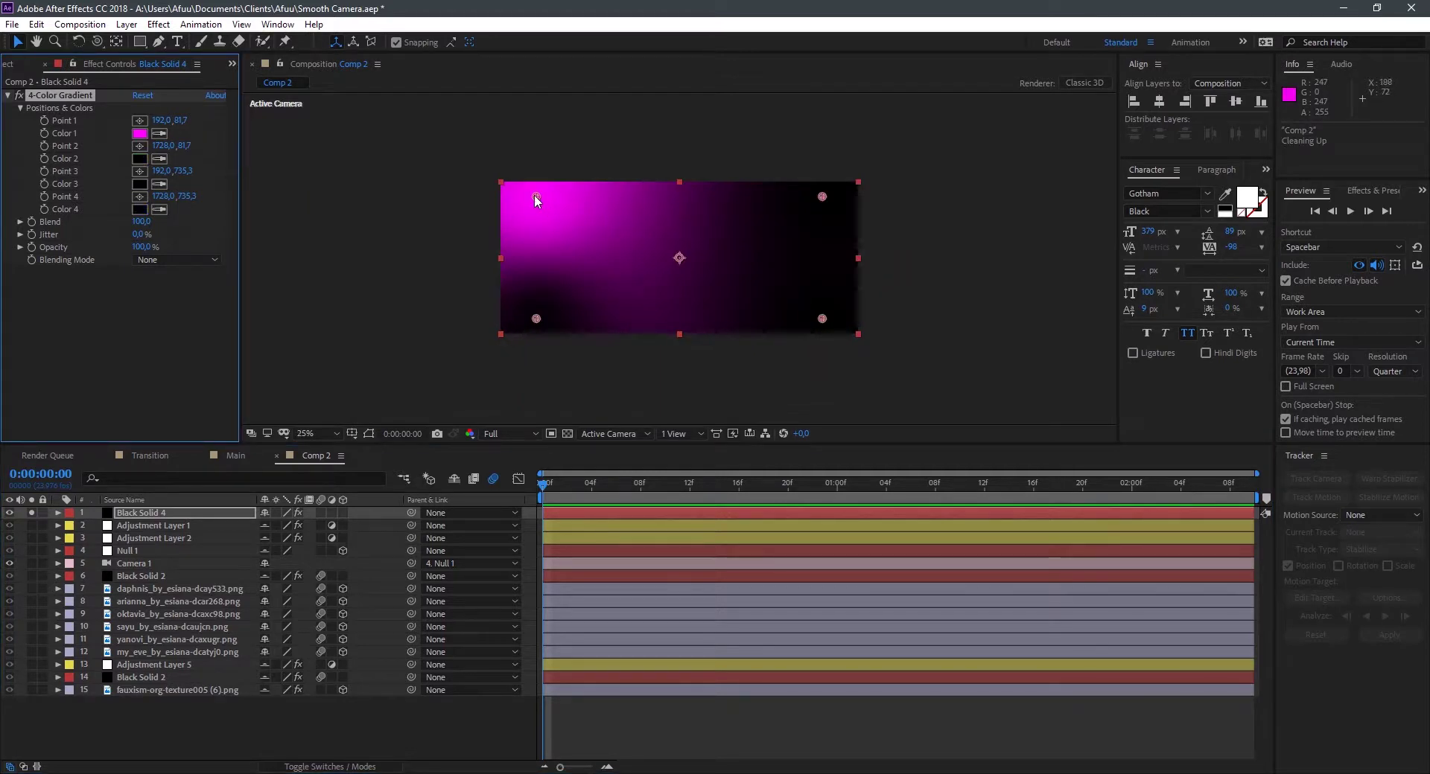
mouse_move(534, 194)
mouse_down()
mouse_move(802, 295)
mouse_move(668, 193)
mouse_move(699, 305)
mouse_up()
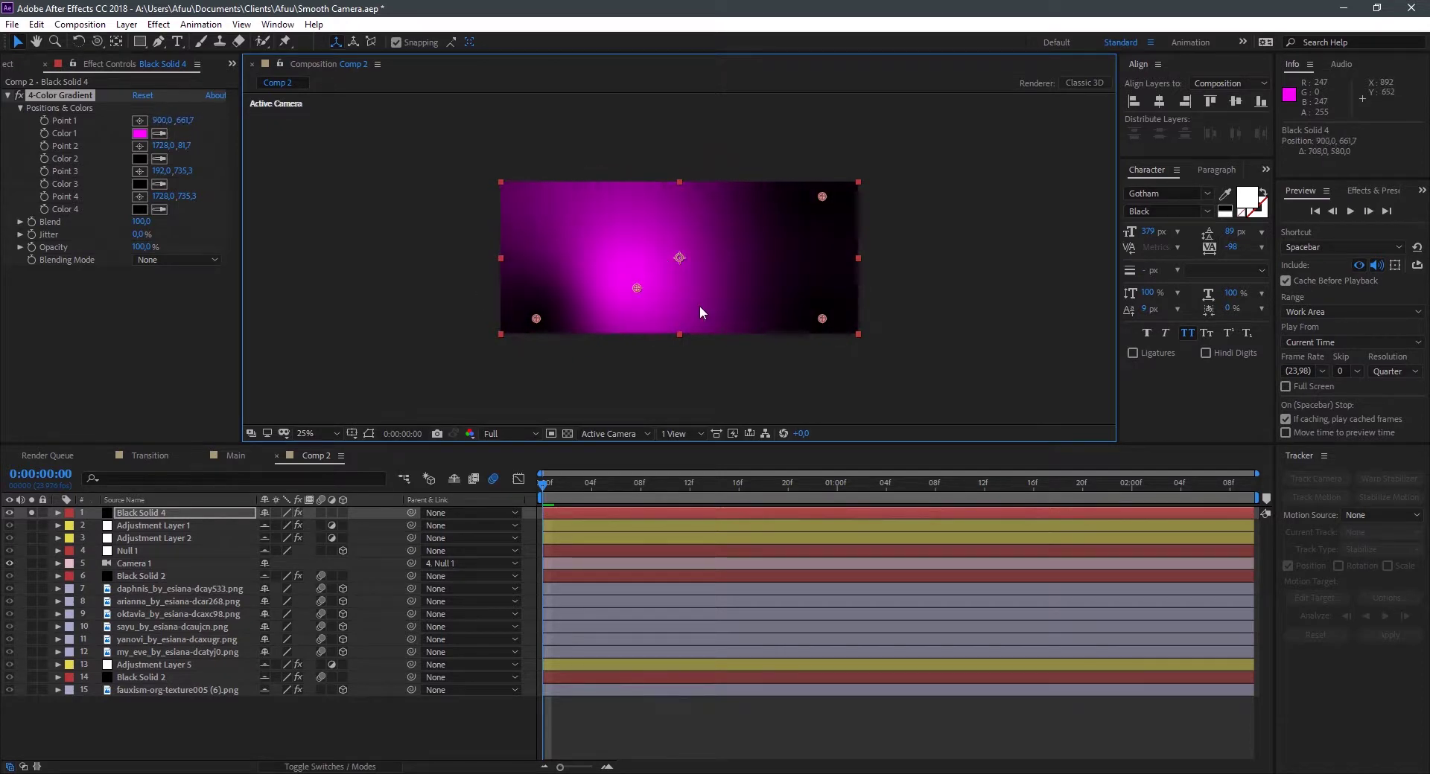
mouse_move(699, 306)
mouse_down()
mouse_move(603, 28)
mouse_move(663, 10)
mouse_up()
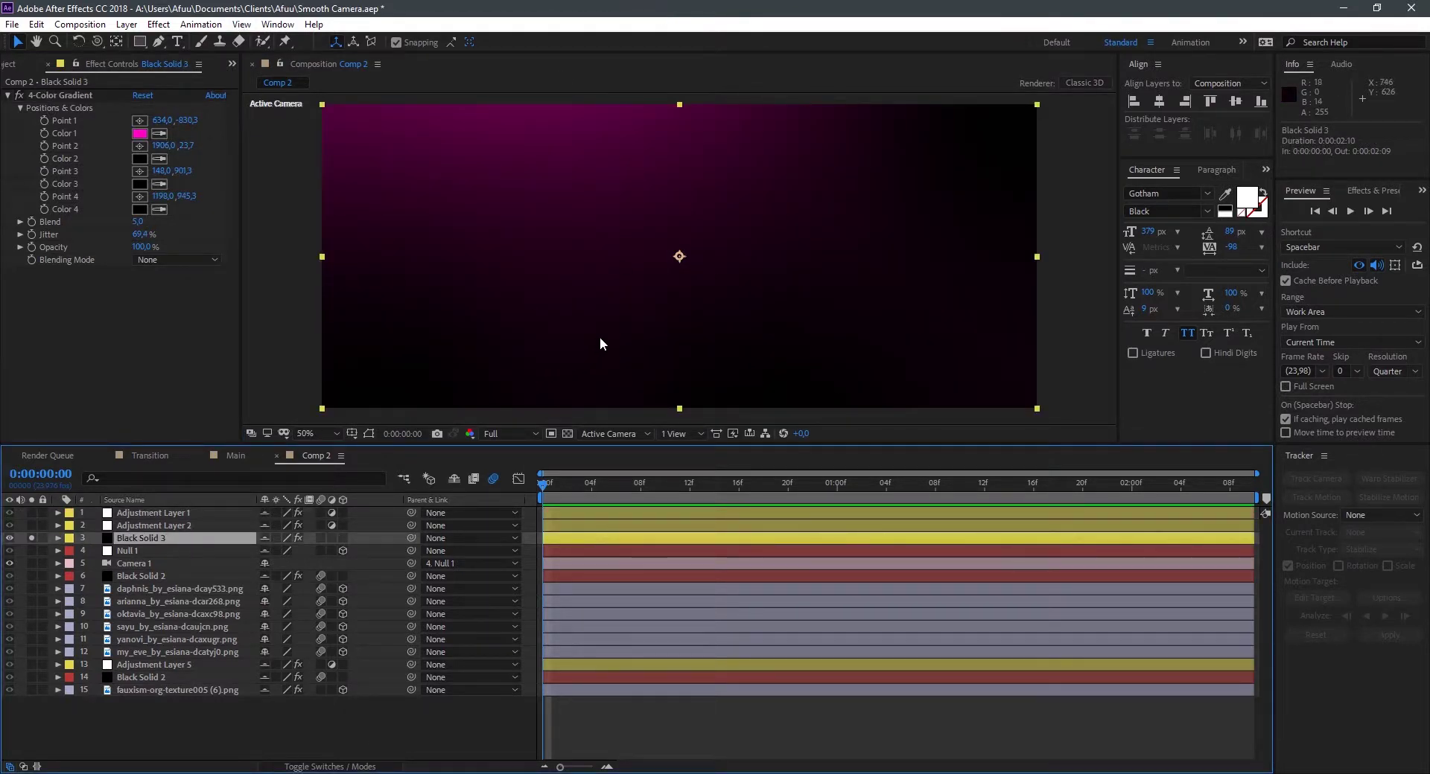
Step: Unsolo Black Solid 3, set its blend mode to Screen, and preview the magenta tint
click(31, 539)
click(377, 767)
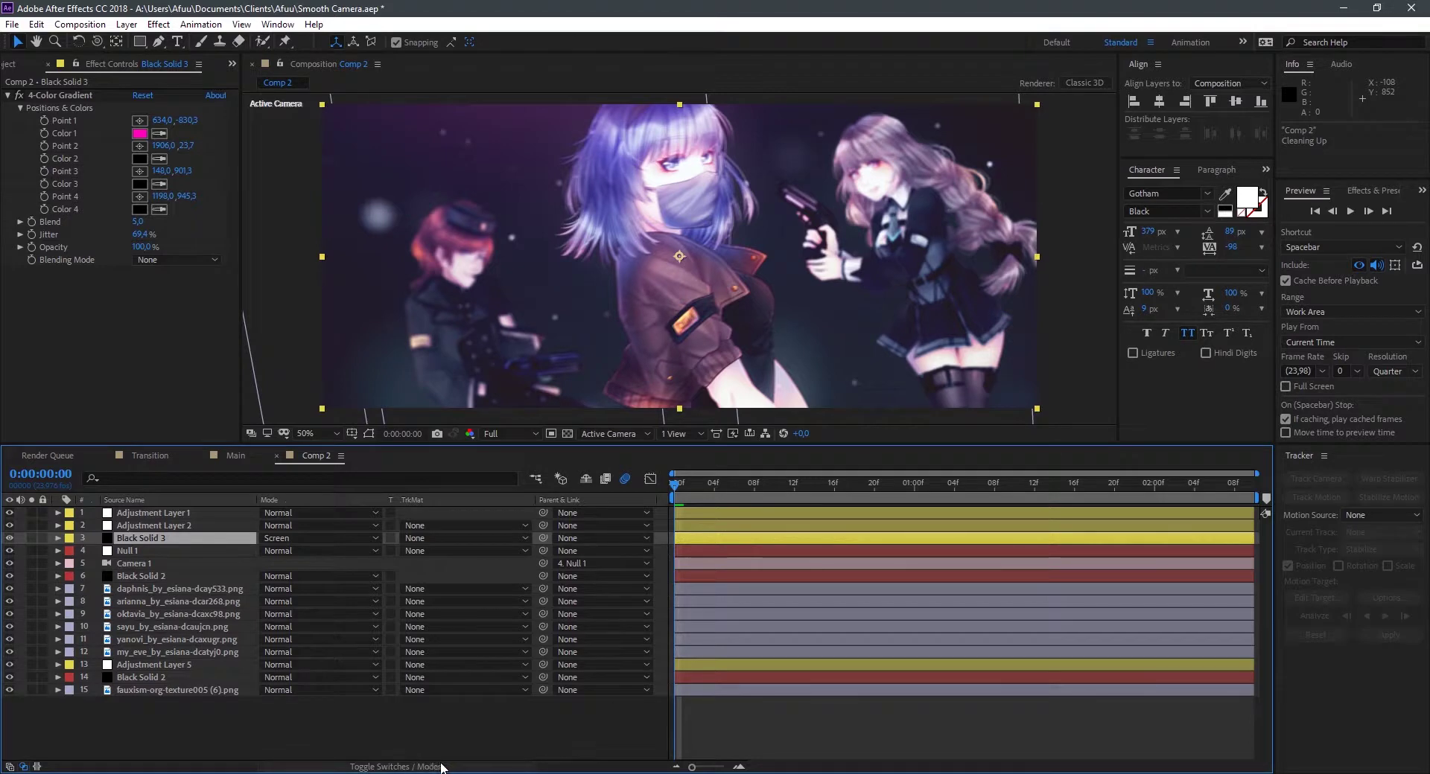
click(313, 538)
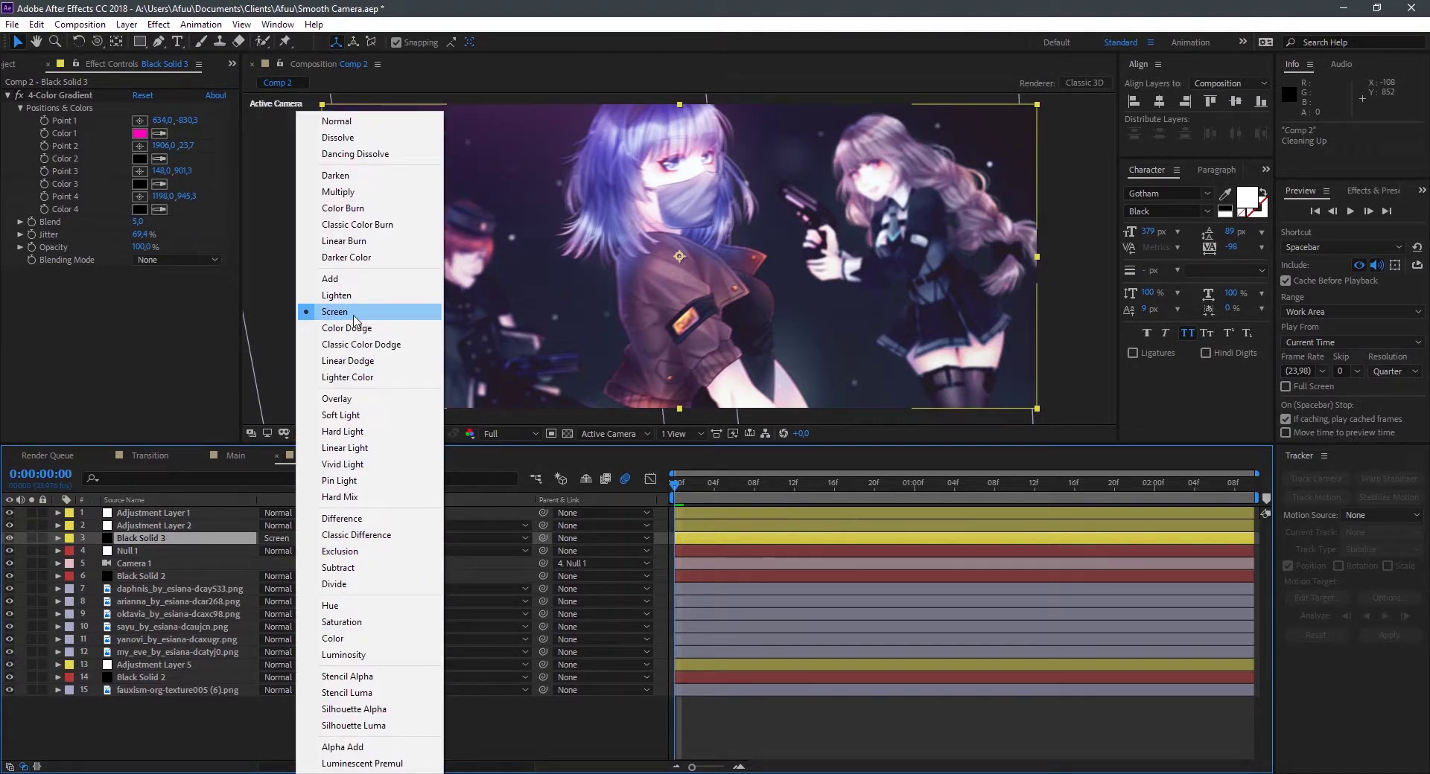
click(204, 541)
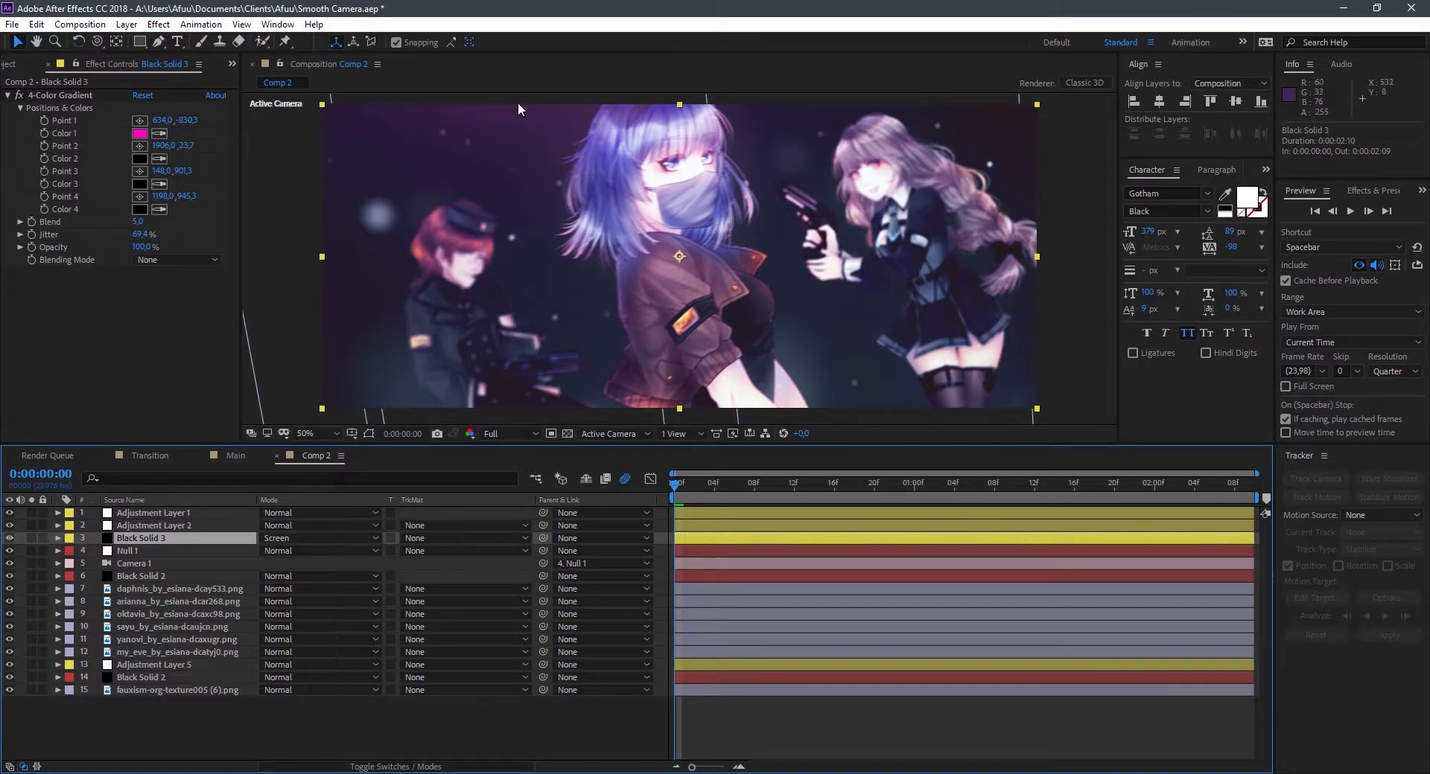
key(space)
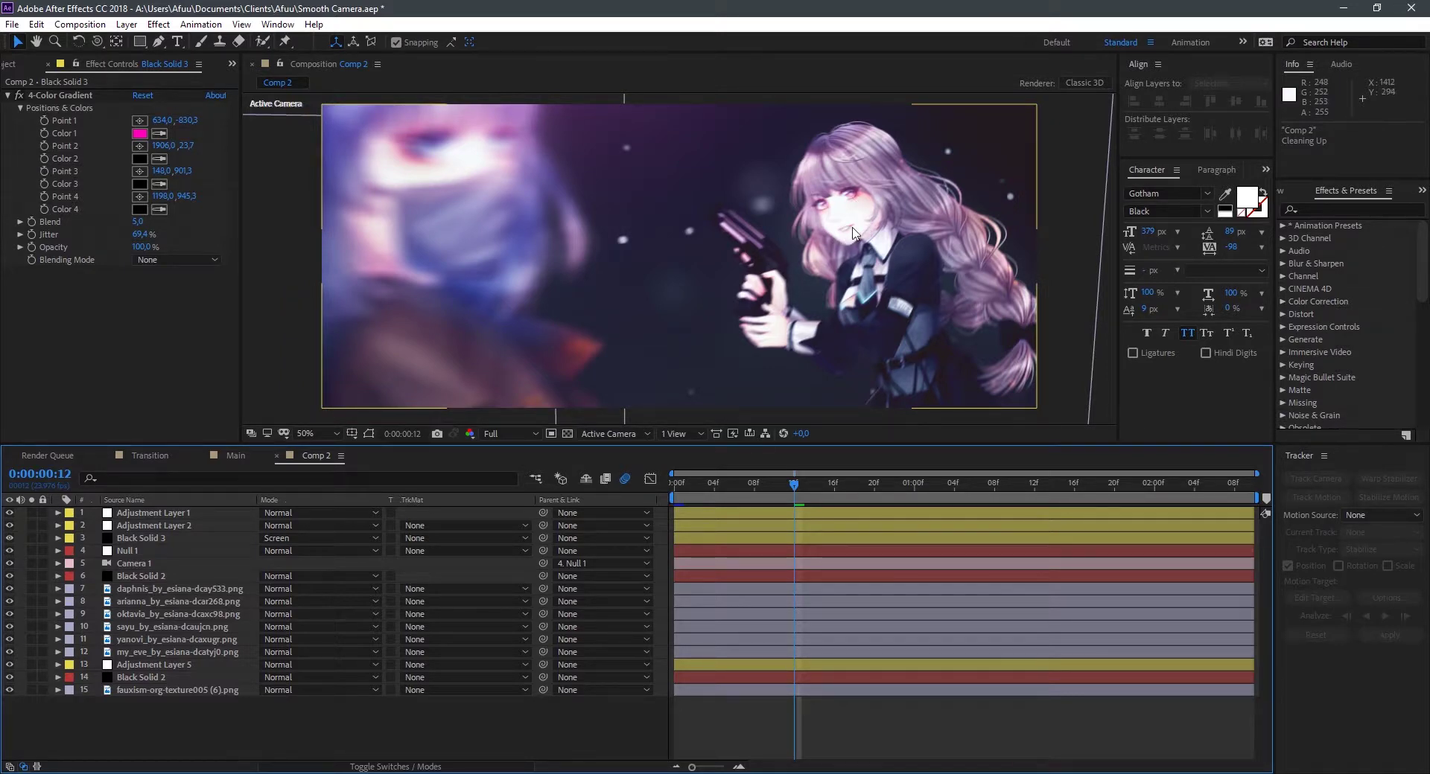
Step: At 0:00:01:10, select the character layer and apply Lumetri Color from the 'lume' search
drag(925, 481, 1002, 634)
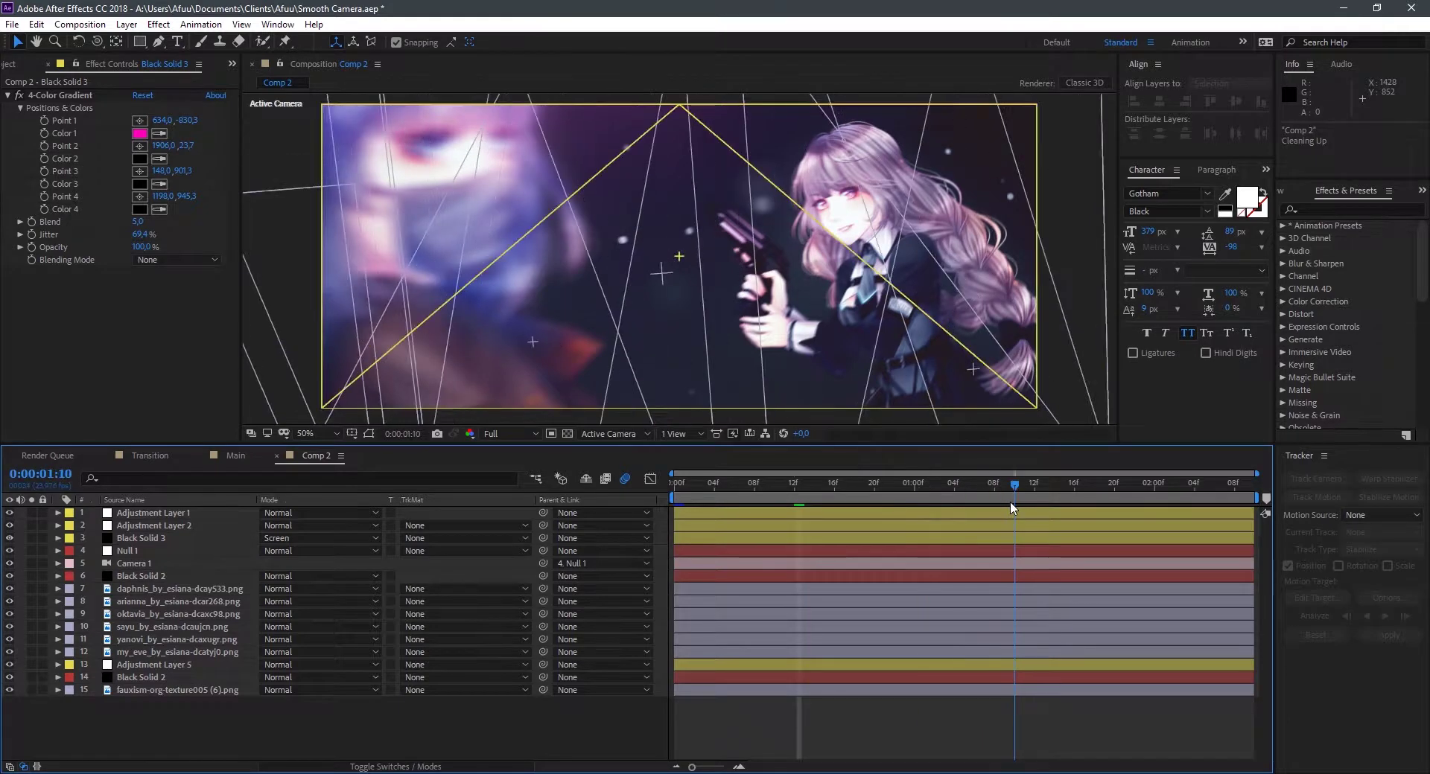
click(105, 588)
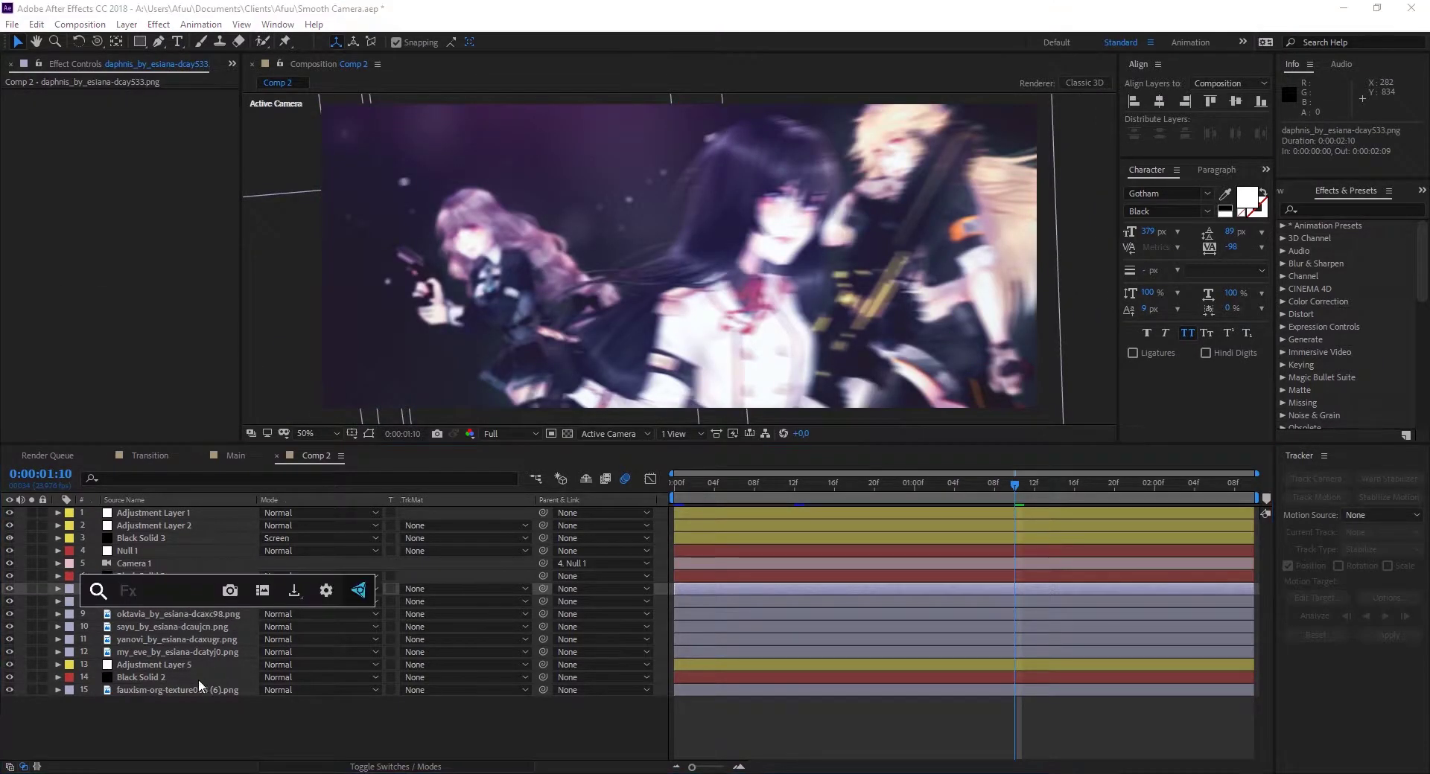
click(201, 638)
key(ctrl+space)
text(lume)
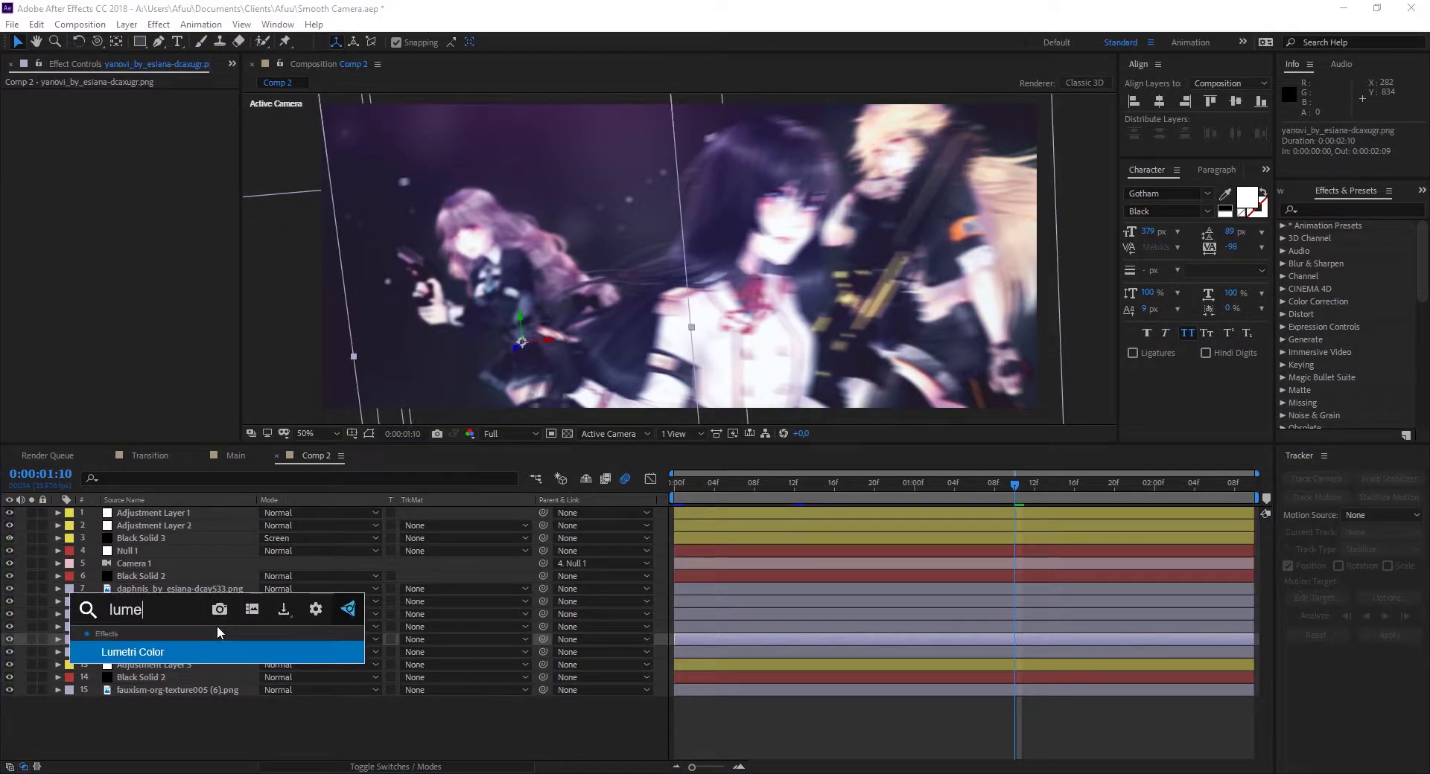
key(Return)
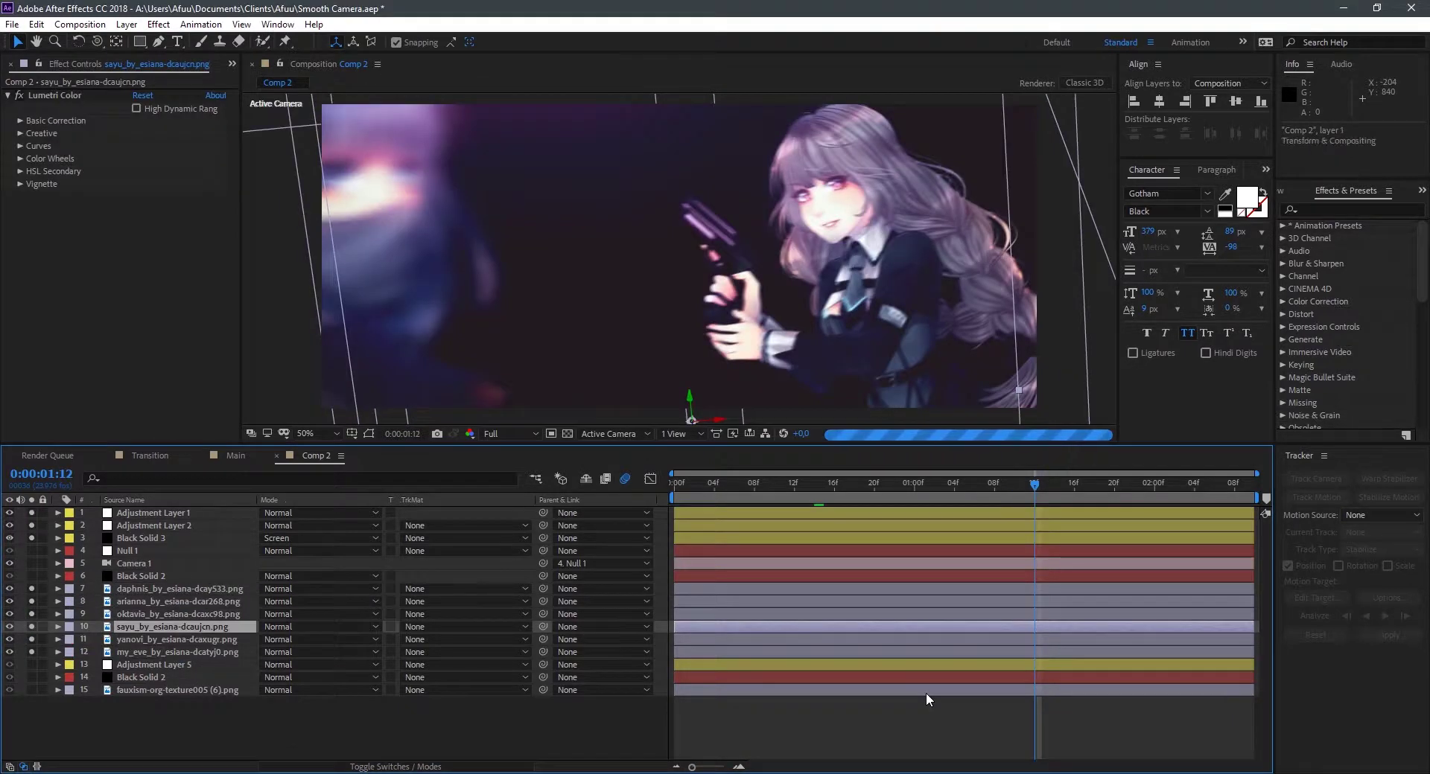